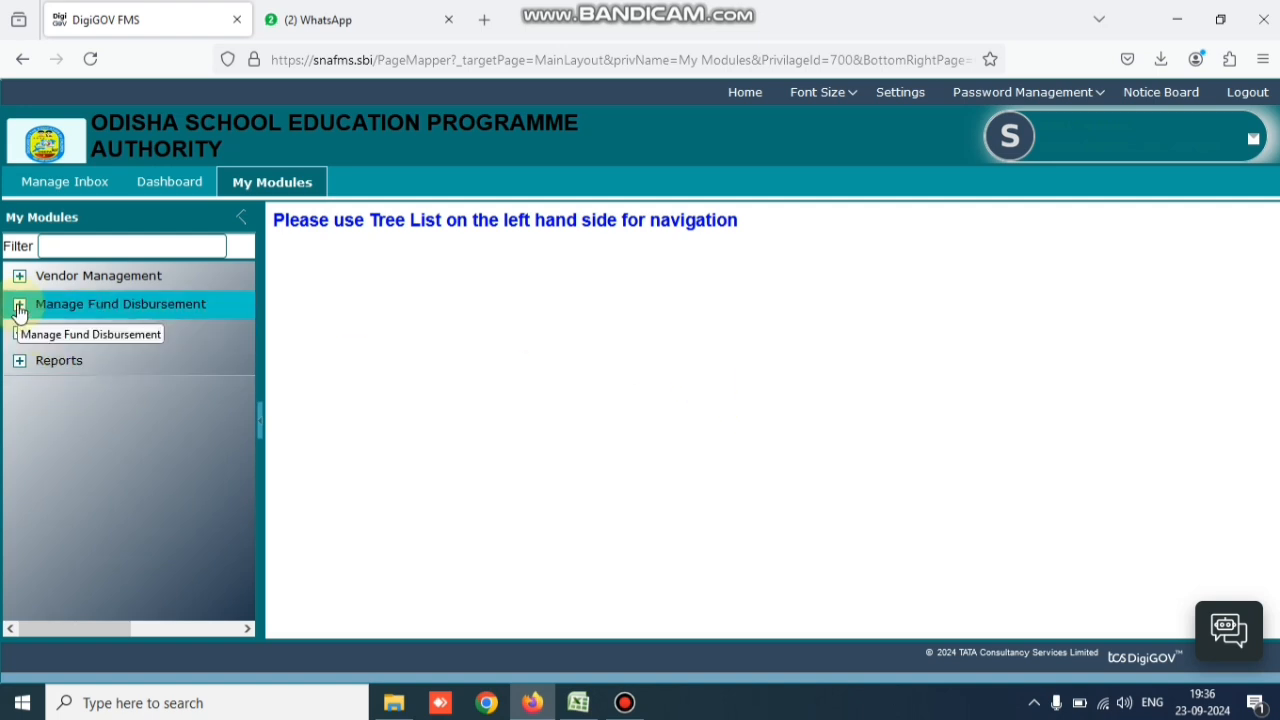
Expand Manage Fund Disbursement in the My Modules tree to reveal its Fund Disbursement entry.
{"action": "left_click", "coordinate": [18, 308]}
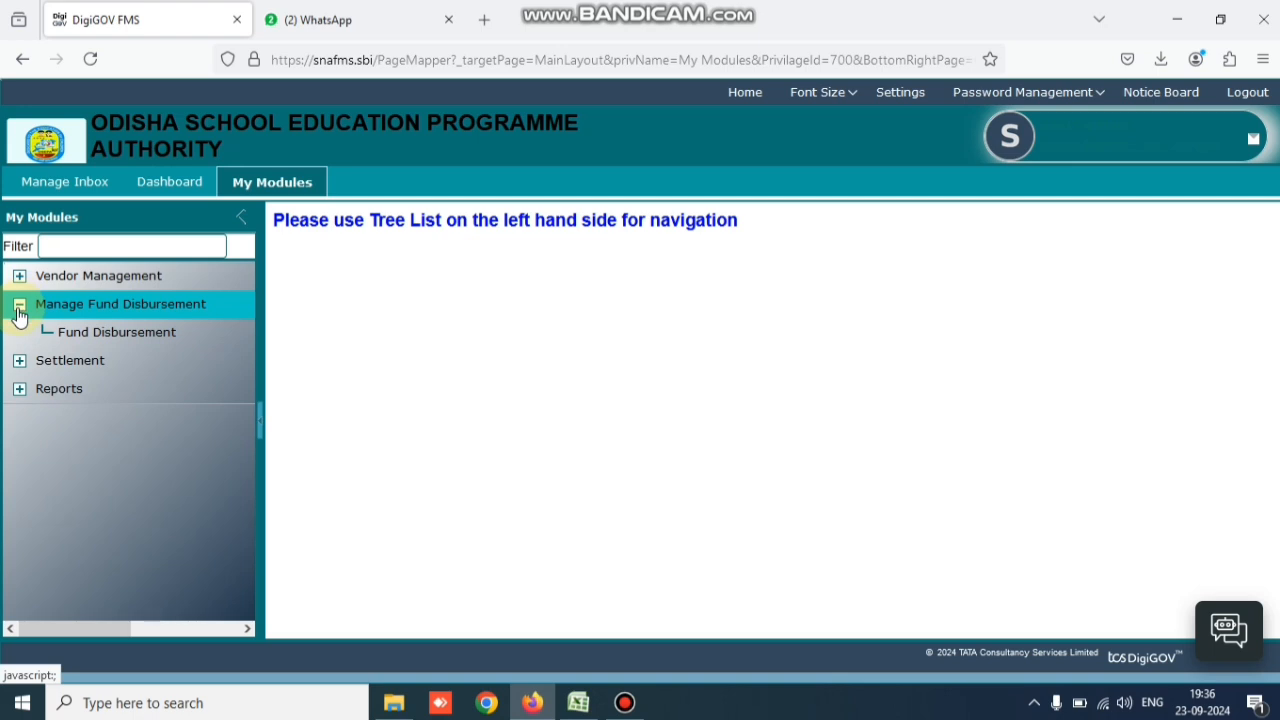
Start a Fund Disbursement expenditure with Vendor nature, Vendor Payment type and Bulk Upload mode.
{"action": "left_click", "coordinate": [138, 346]}
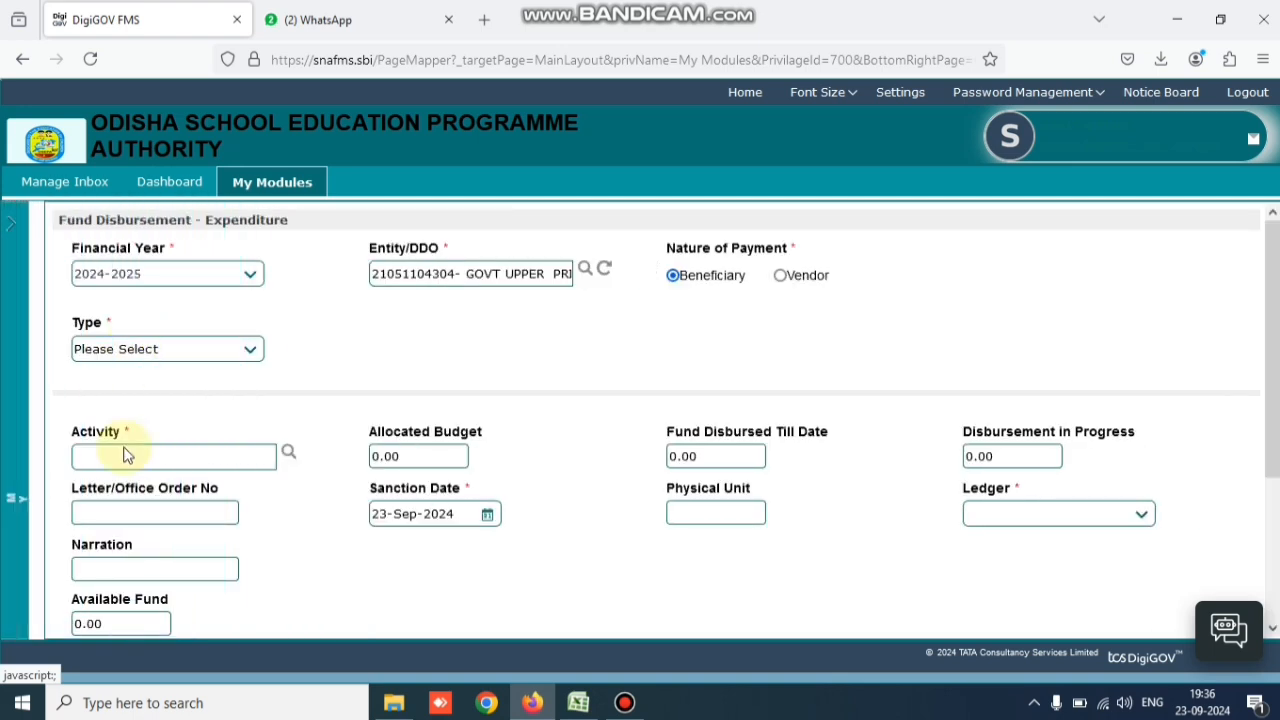
{"action": "left_click", "coordinate": [781, 278]}
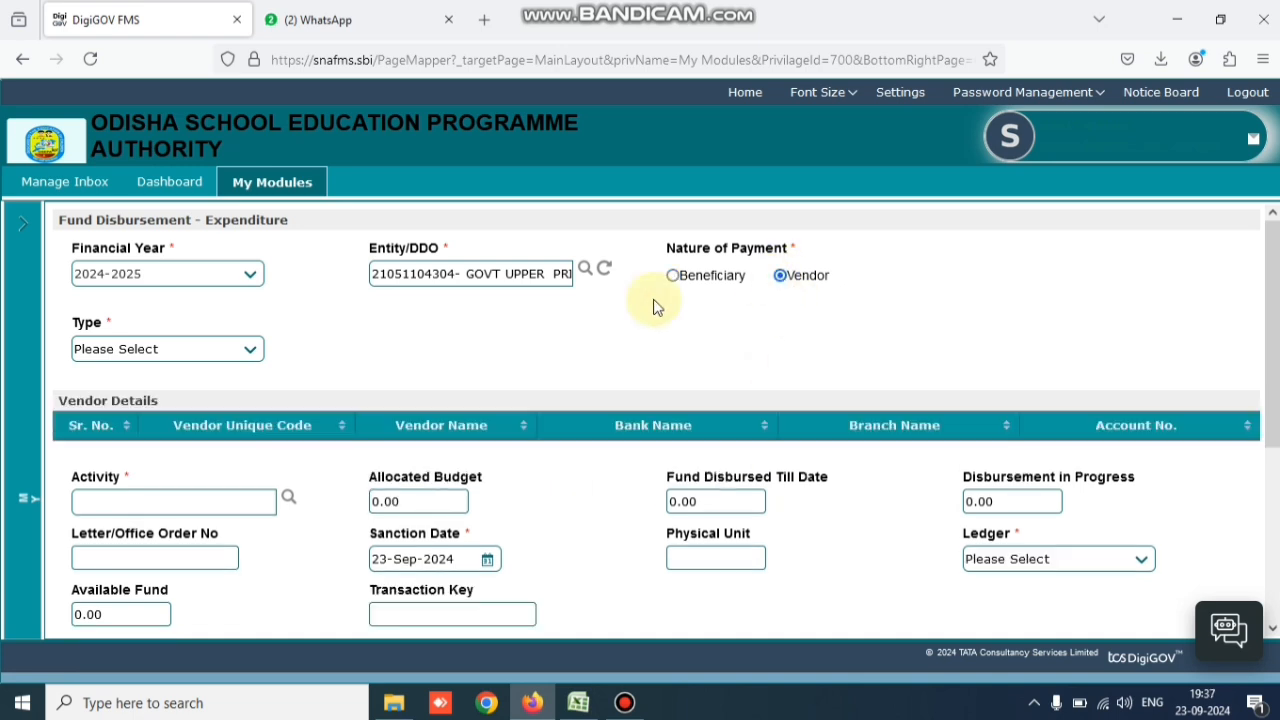
{"action": "left_click", "coordinate": [248, 352]}
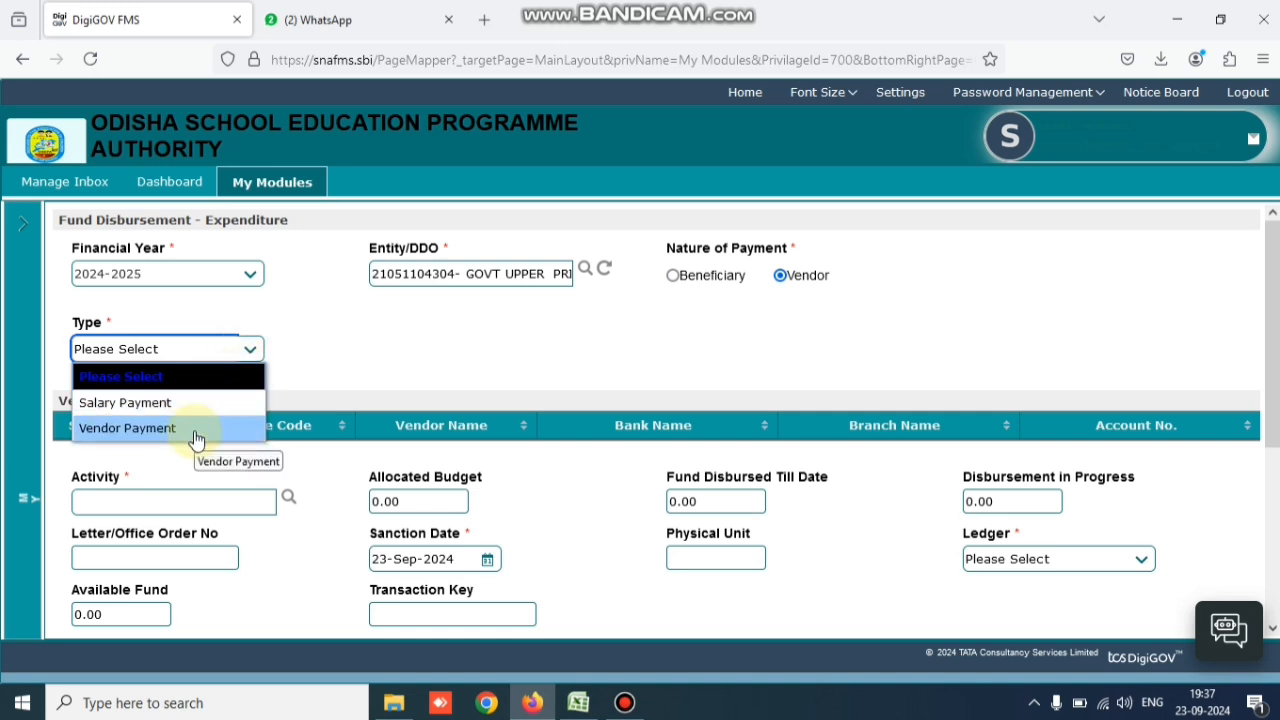
{"action": "left_click", "coordinate": [196, 428]}
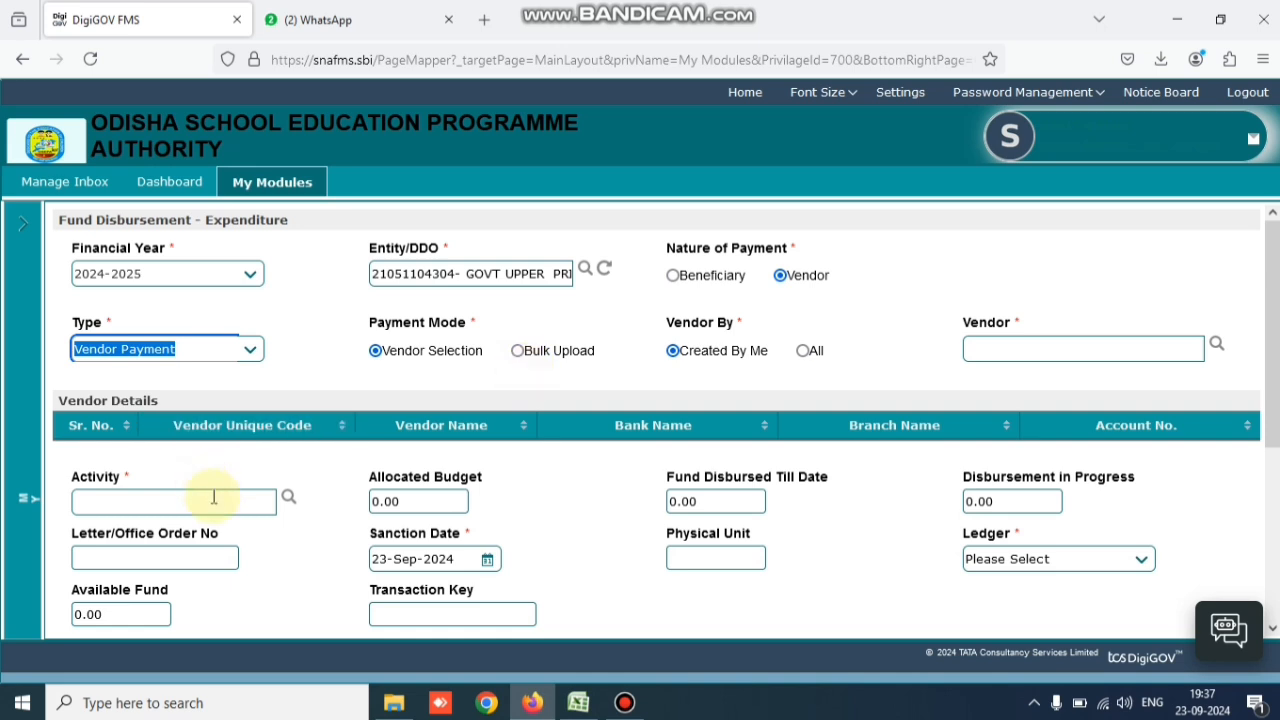
{"action": "left_click", "coordinate": [519, 352]}
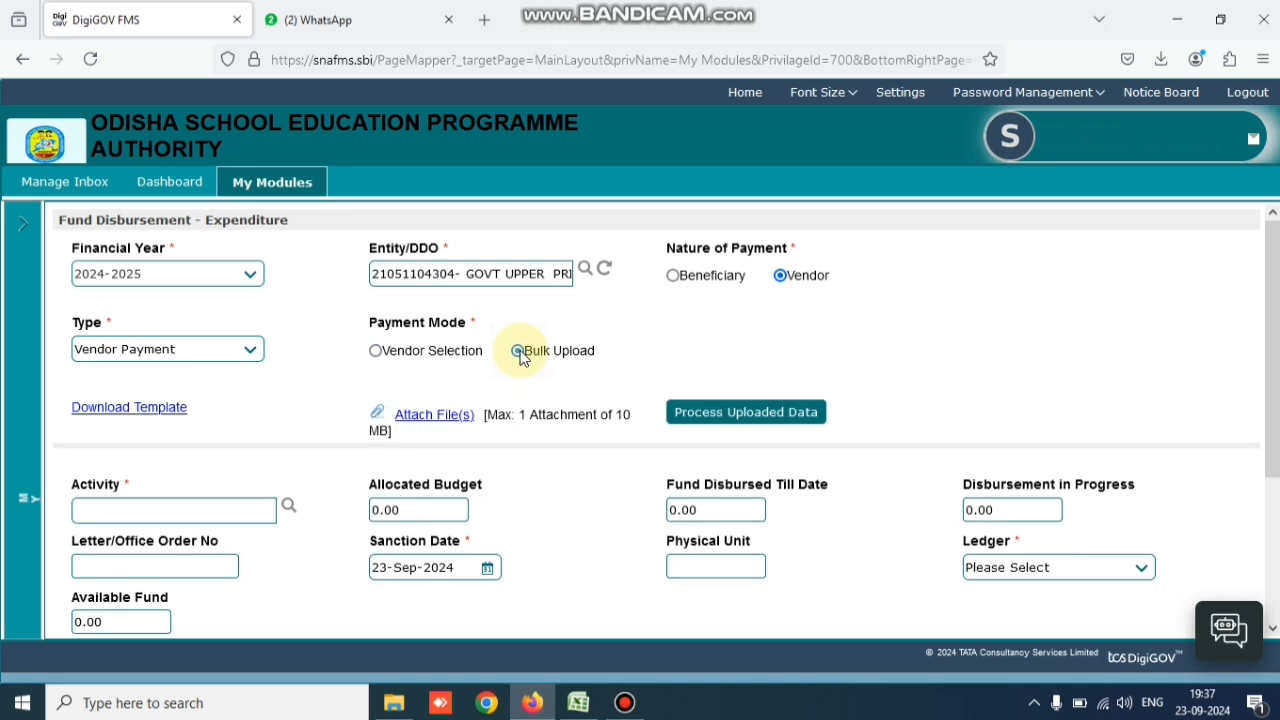
Download the bulk-upload template, review the empty workbook in Excel, then return to DigiGOV FMS.
{"action": "left_click", "coordinate": [142, 420]}
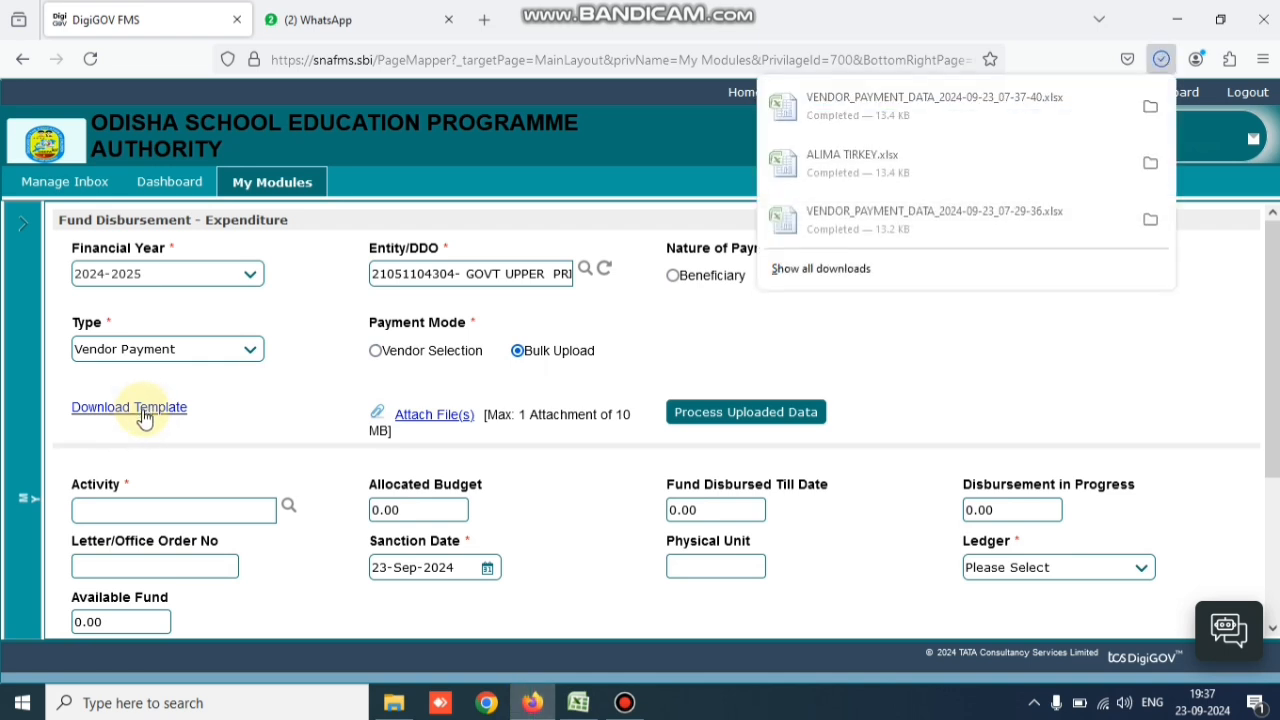
{"action": "left_click", "coordinate": [941, 120]}
{"action": "left_click", "coordinate": [388, 350]}
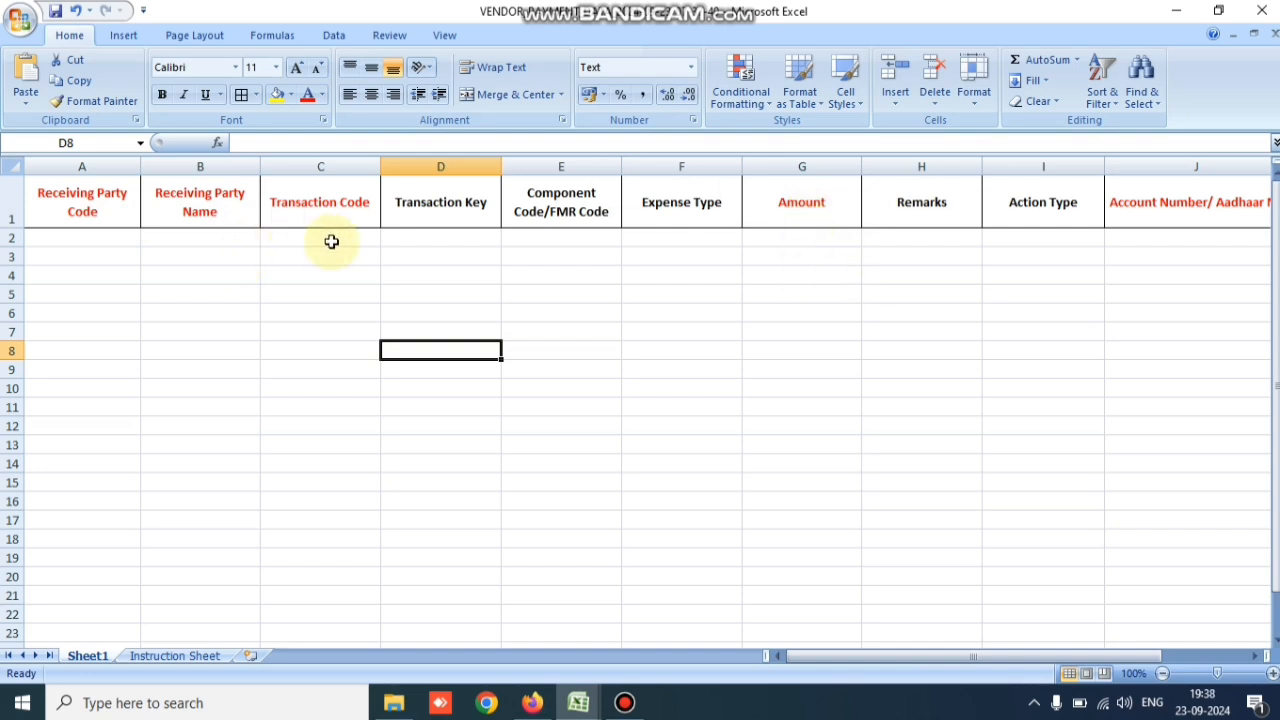
{"action": "left_click", "coordinate": [113, 239]}
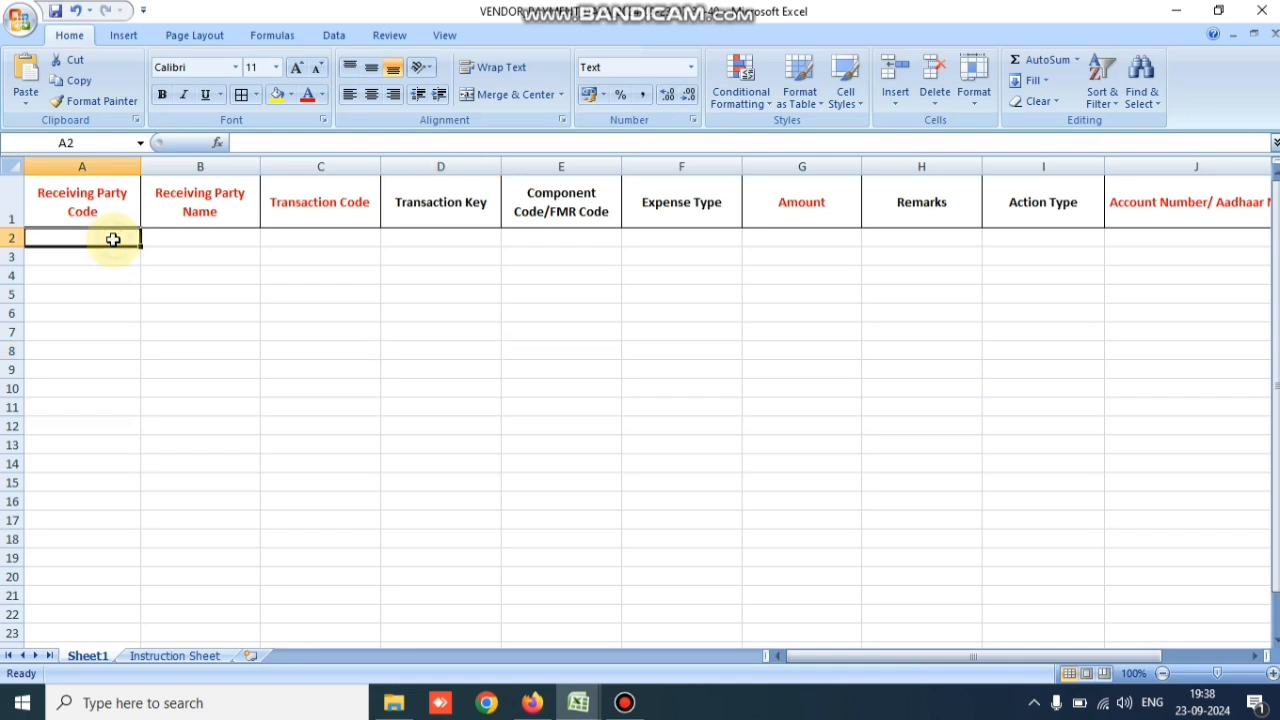
{"action": "left_click", "coordinate": [532, 703]}
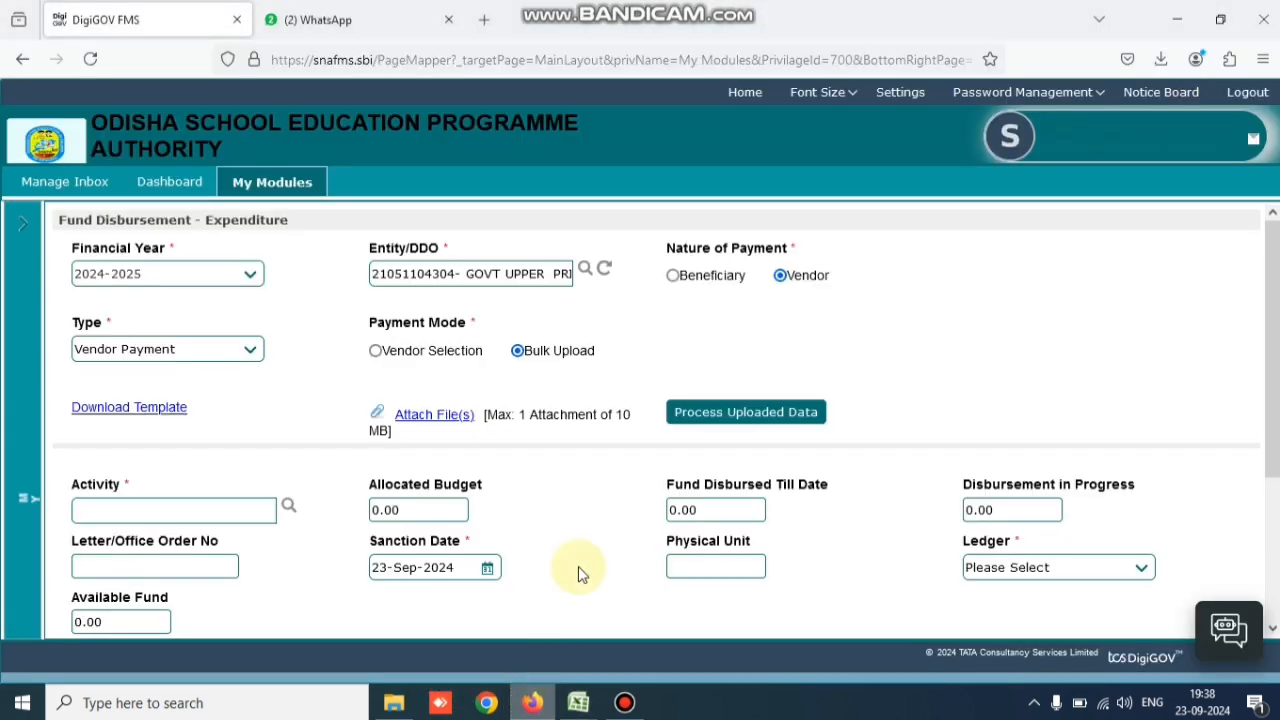
Navigate from My Modules through Vendor Management to the Manage Vendor - Validated page.
{"action": "left_click", "coordinate": [287, 192]}
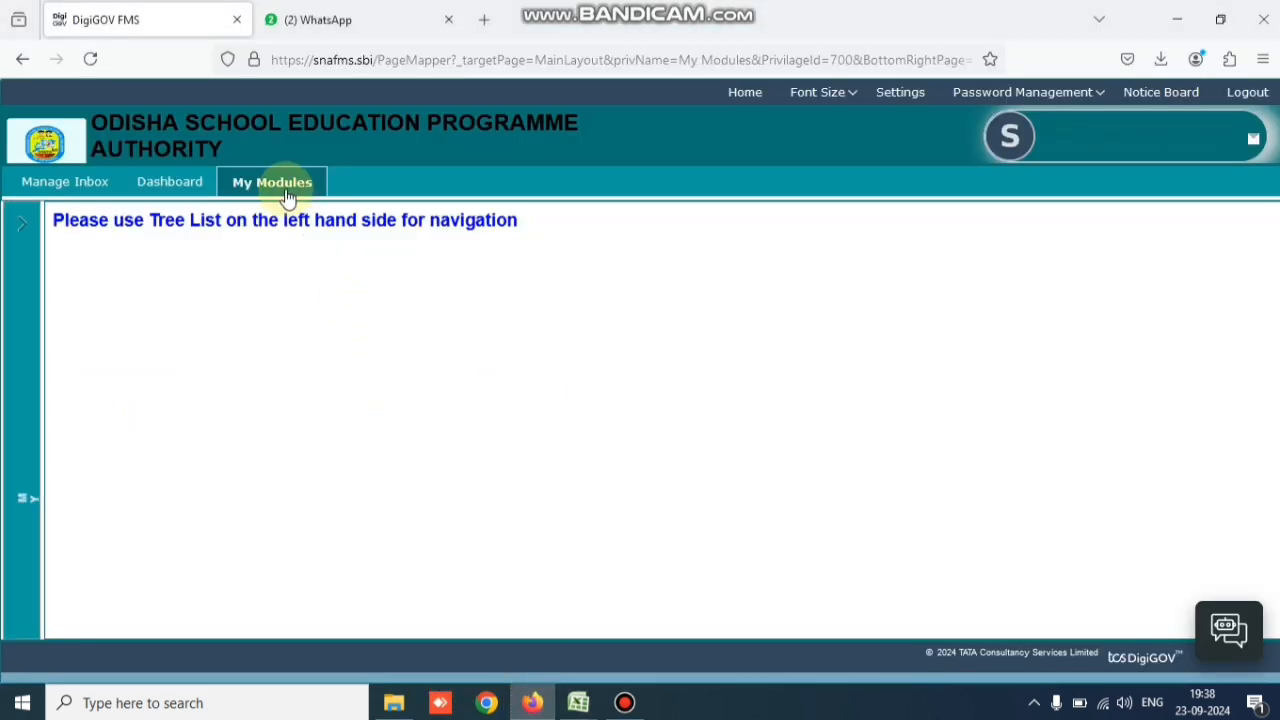
{"action": "left_click", "coordinate": [21, 224]}
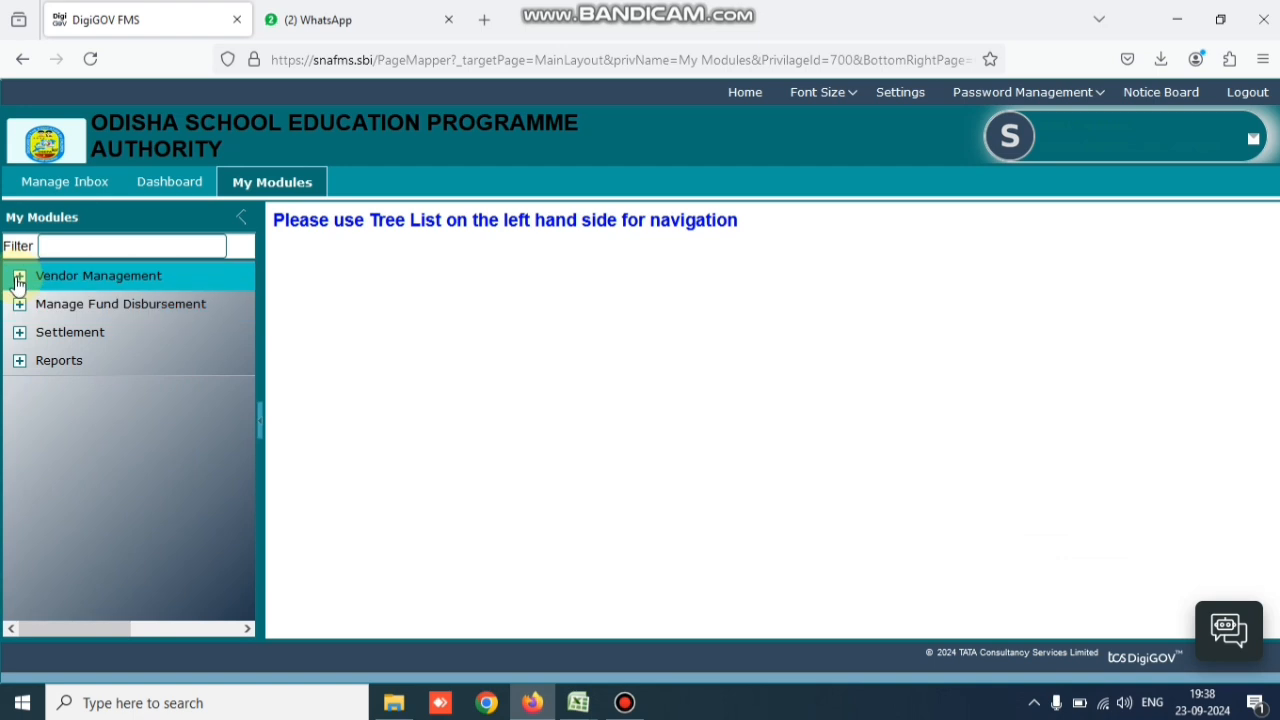
{"action": "left_click", "coordinate": [18, 278]}
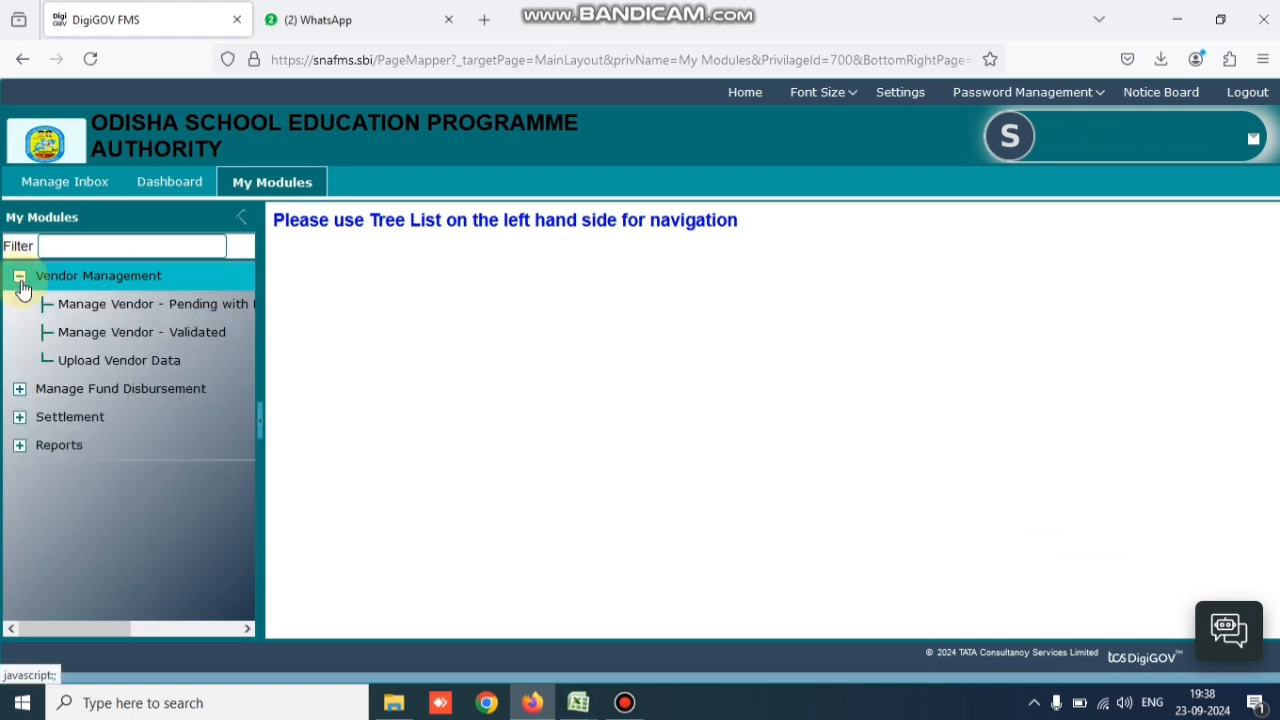
{"action": "left_click", "coordinate": [145, 338]}
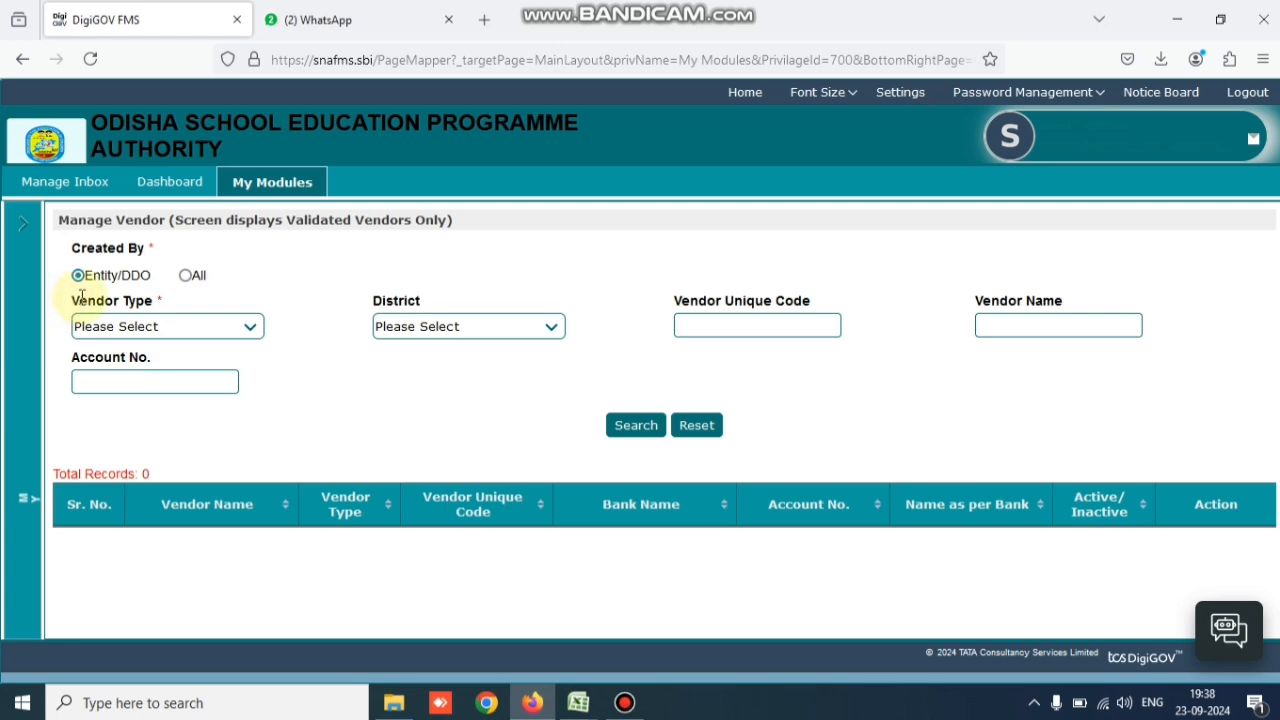
Search validated vendors with Created By All, type Personal and district Sundergarh, returning 5660 records.
{"action": "left_click", "coordinate": [188, 277]}
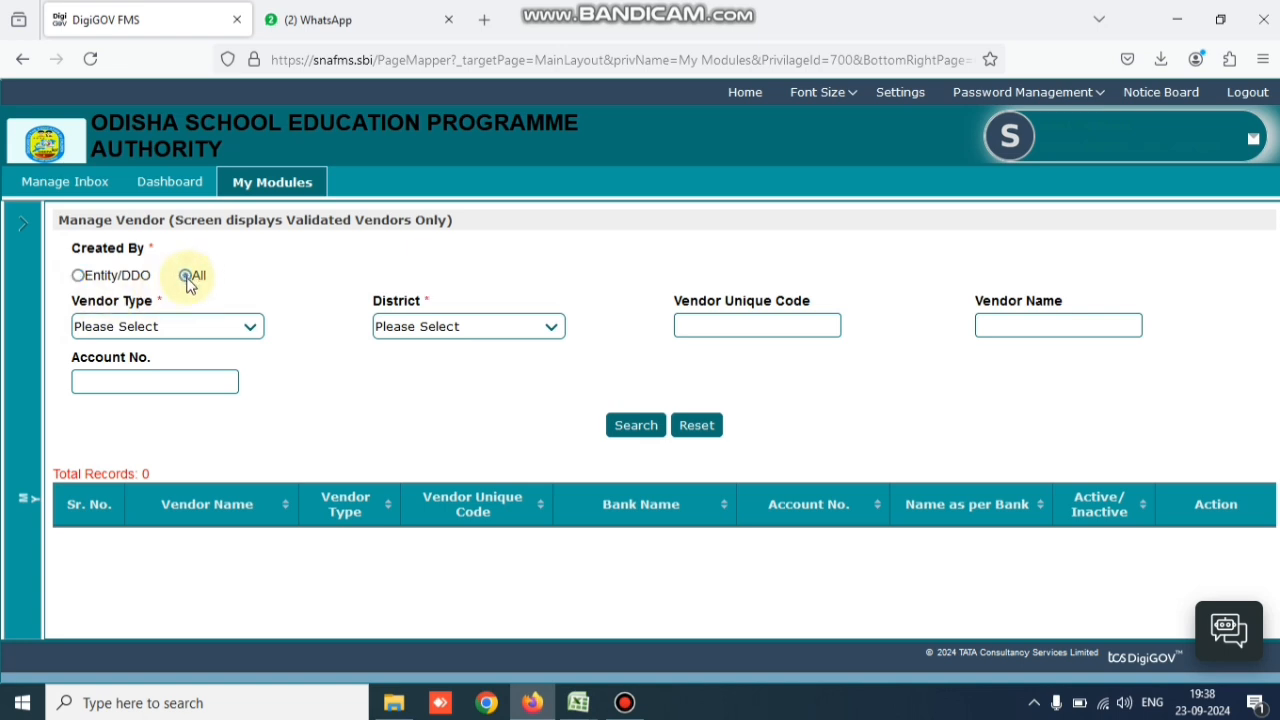
{"action": "left_click", "coordinate": [247, 341]}
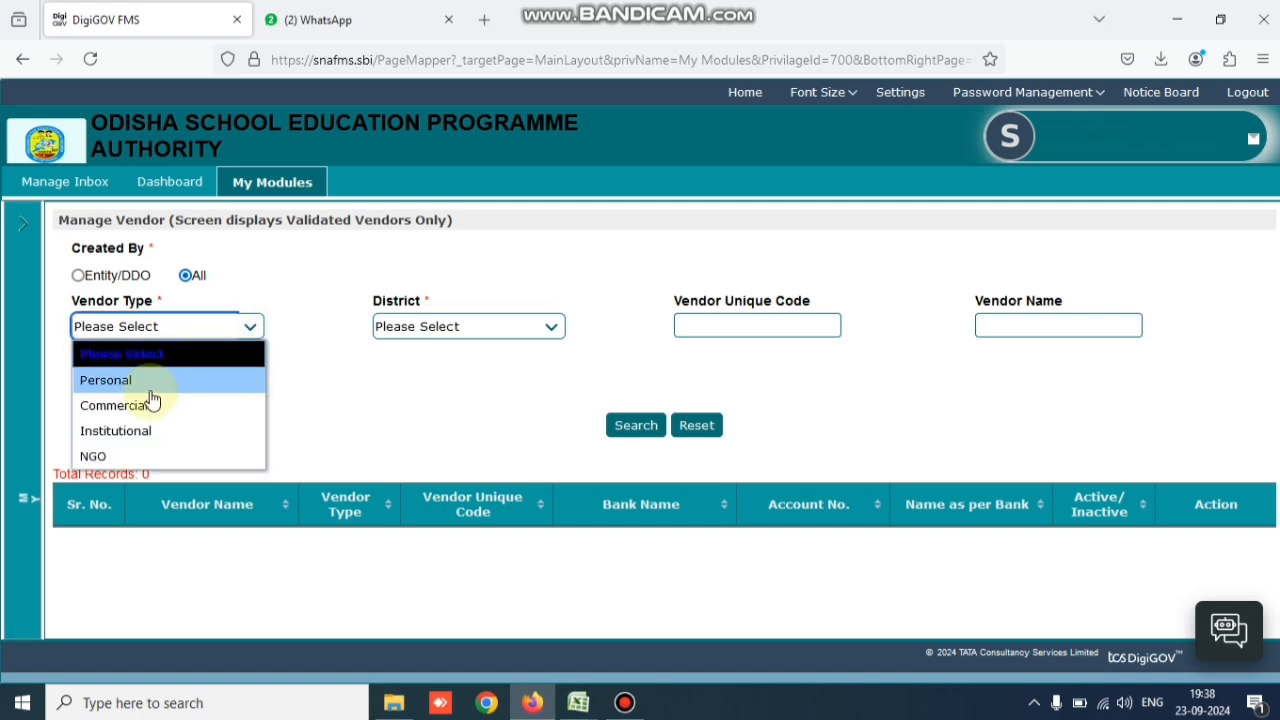
{"action": "left_click", "coordinate": [143, 384]}
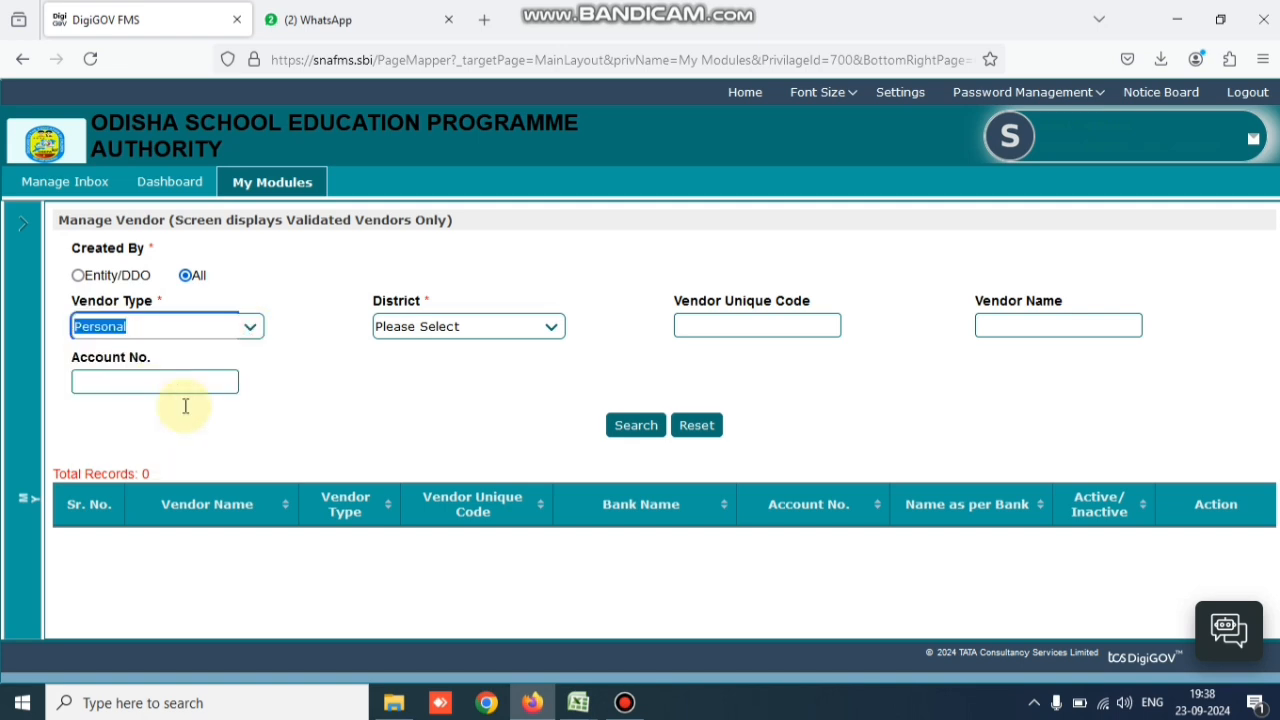
{"action": "left_click", "coordinate": [543, 330]}
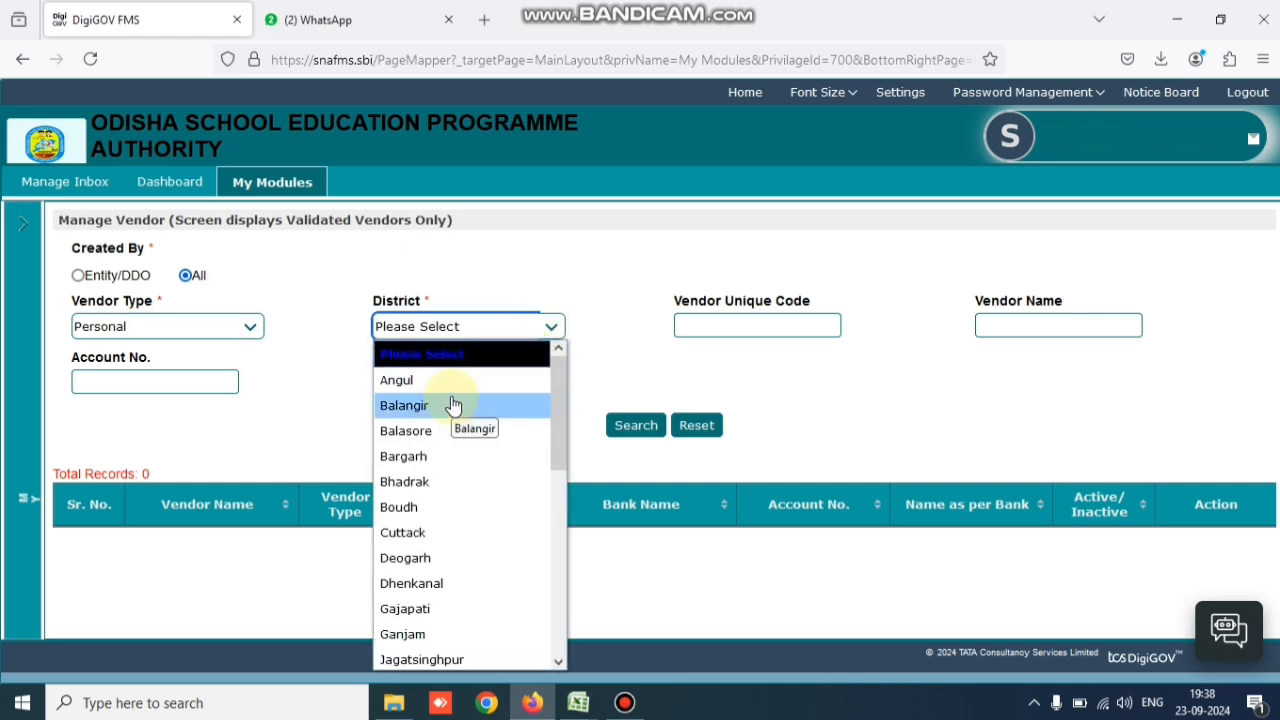
{"action": "key", "text": "s"}
{"action": "key", "text": "s"}
{"action": "key", "text": "s"}
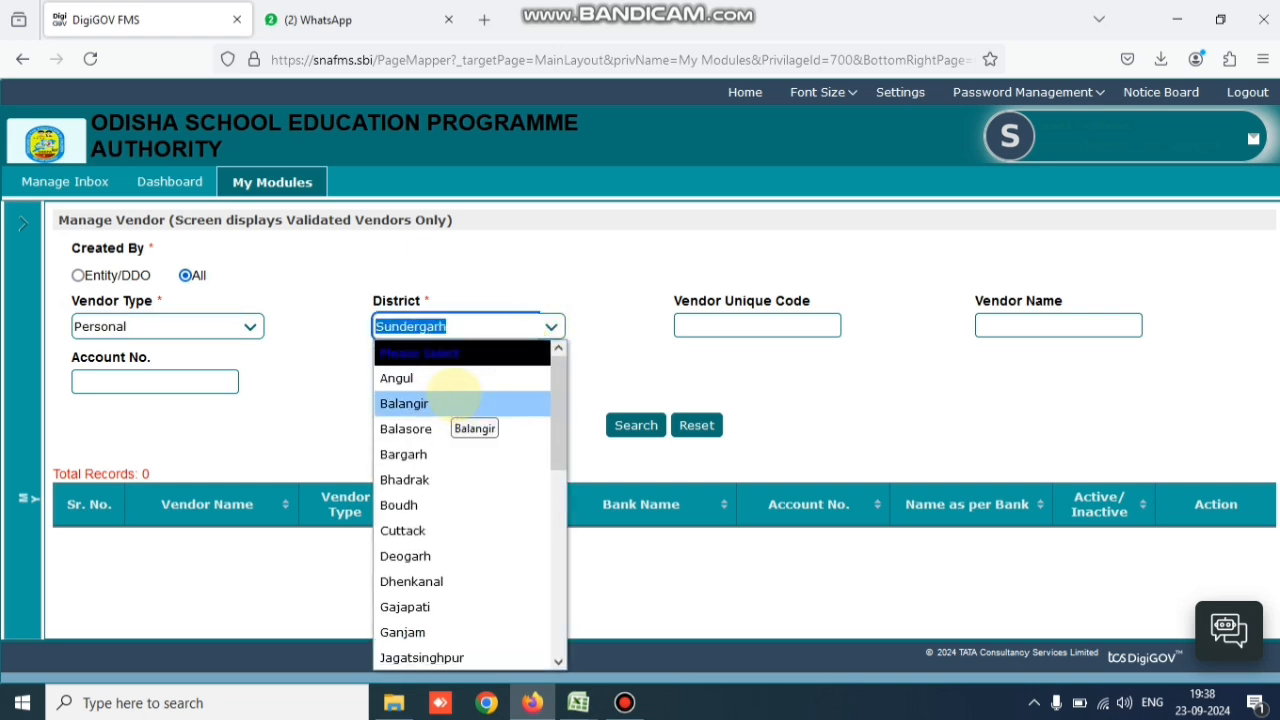
{"action": "key", "text": "Tab"}
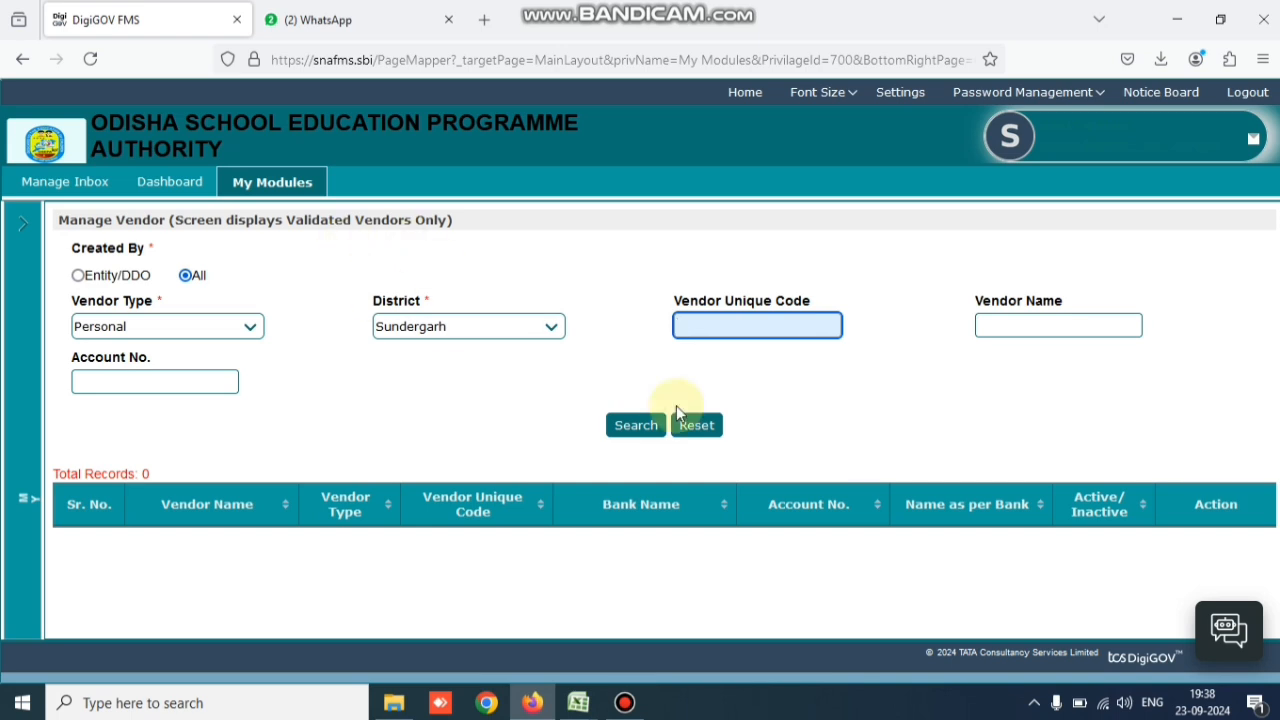
{"action": "left_click", "coordinate": [636, 427]}
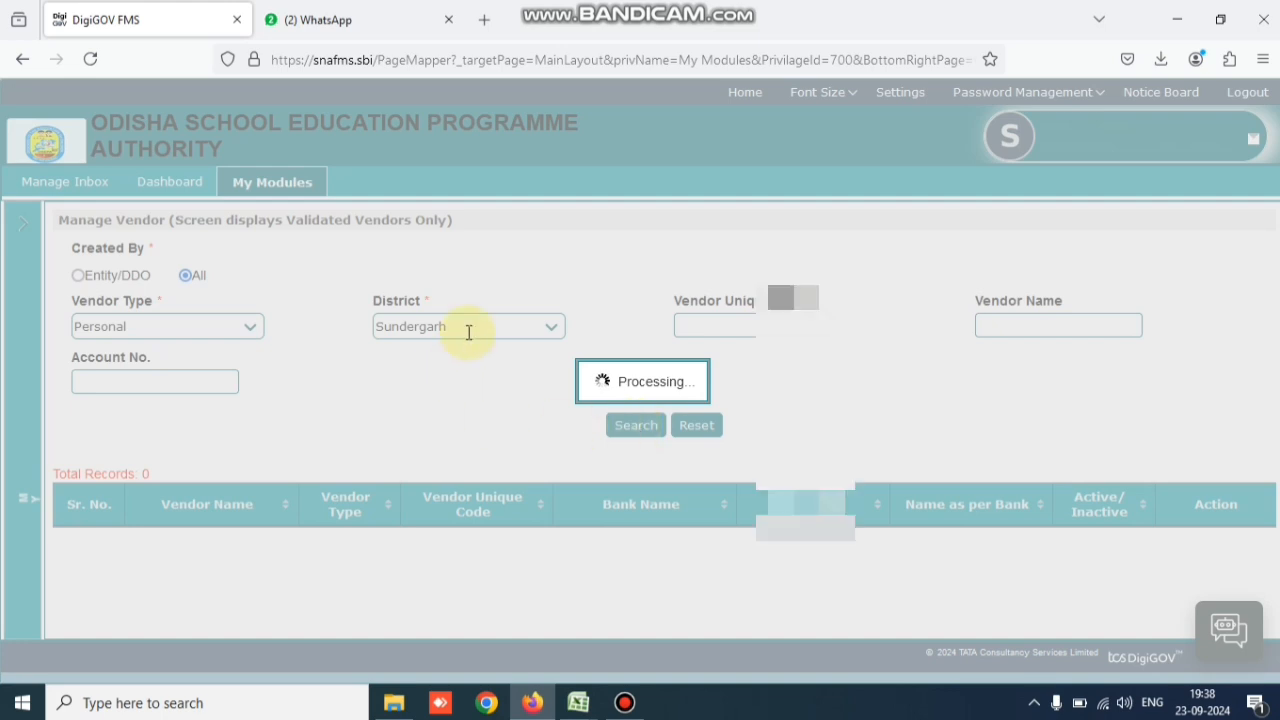
{"action": "scroll", "coordinate": [460, 458], "scroll_direction": "down", "scroll_amount": 4}
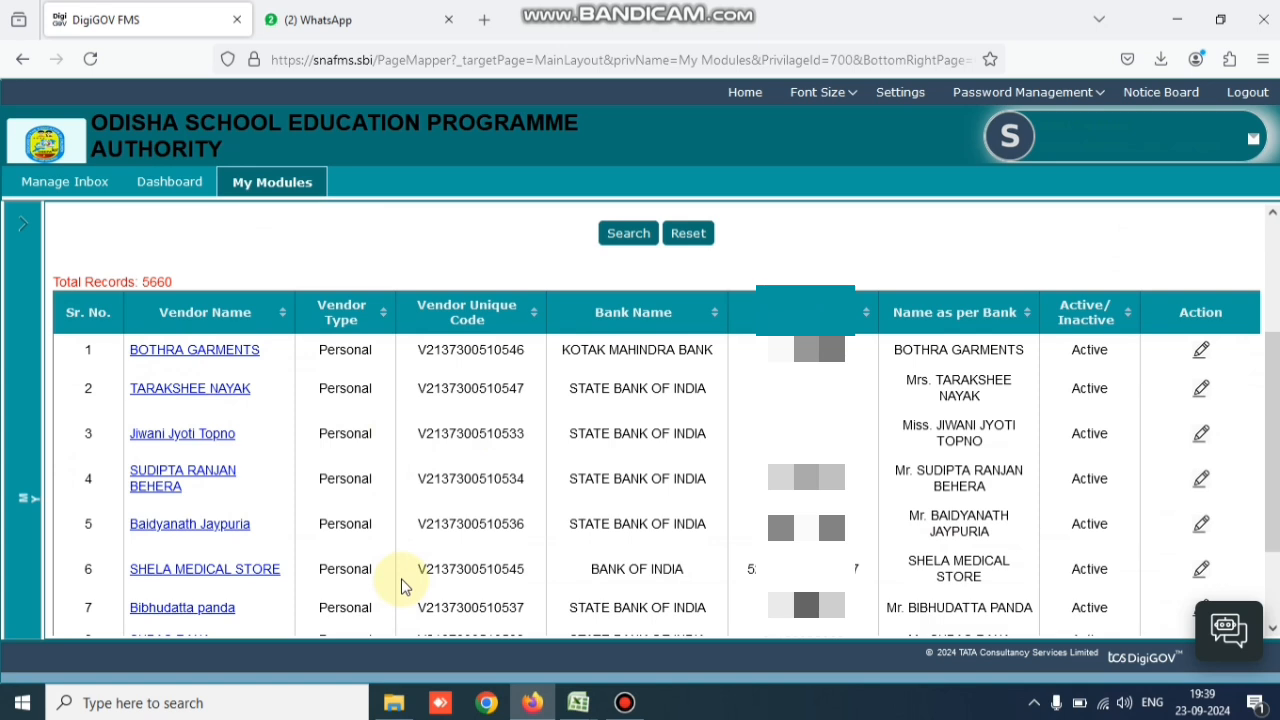
{"action": "scroll", "coordinate": [400, 583], "scroll_direction": "up", "scroll_amount": 4}
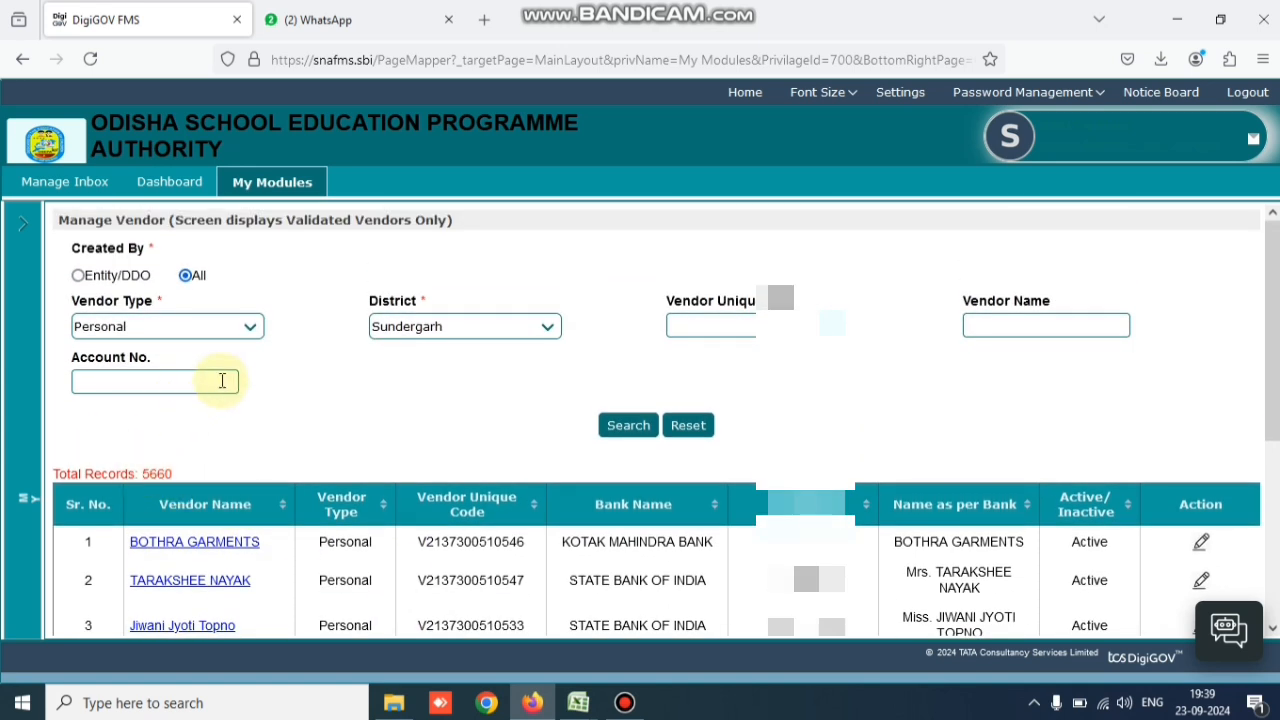
Filter vendors by name to two matches and copy the second vendor's name for Excel.
{"action": "left_click", "coordinate": [1066, 325]}
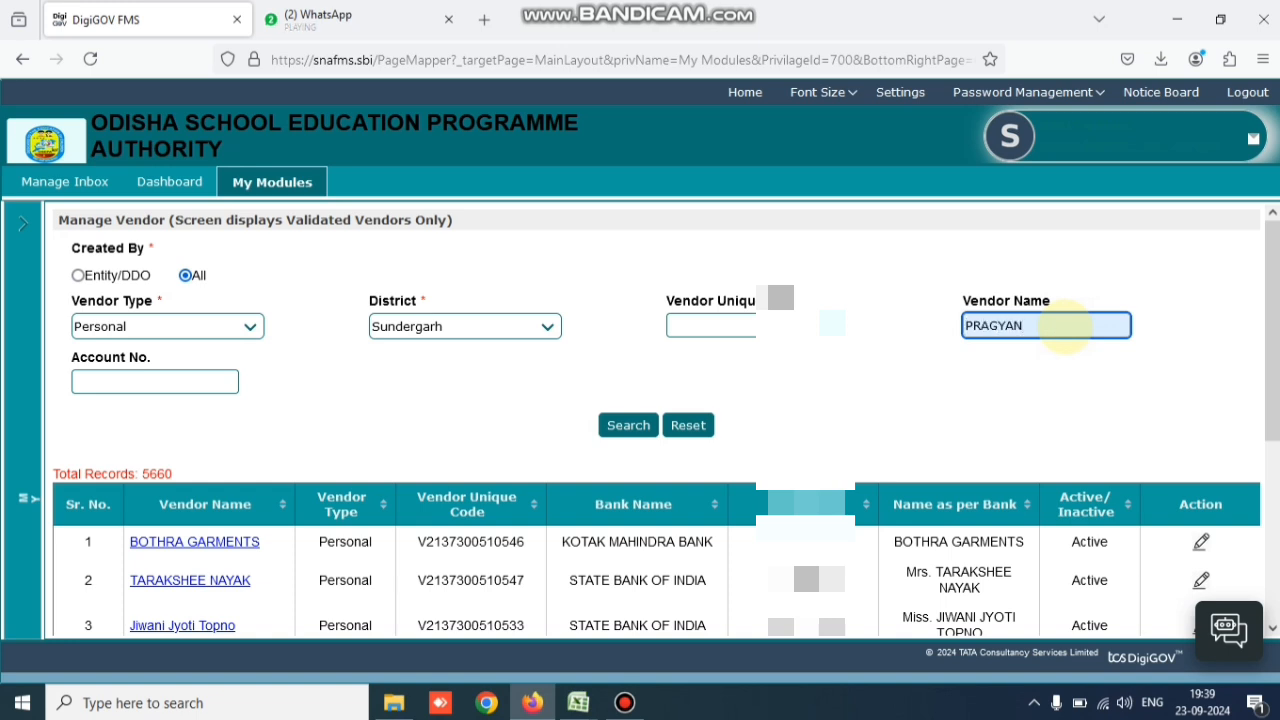
{"action": "left_click", "coordinate": [629, 425]}
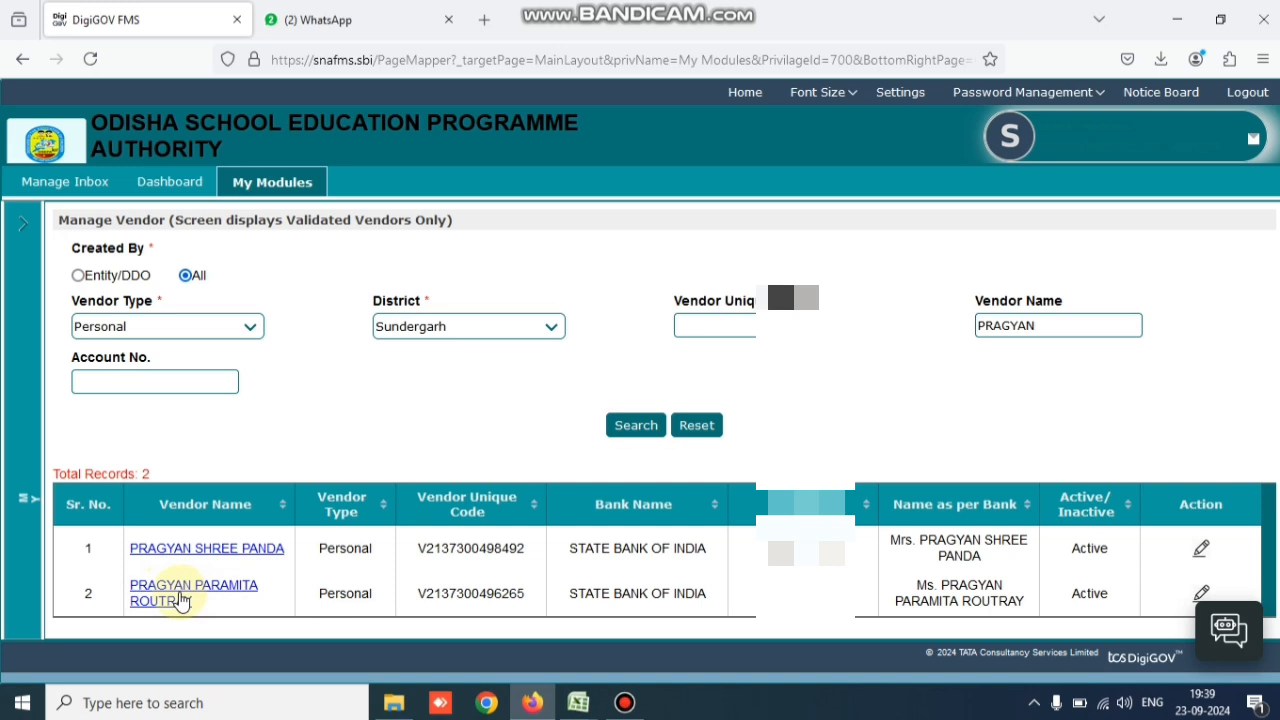
{"action": "left_click", "coordinate": [129, 591]}
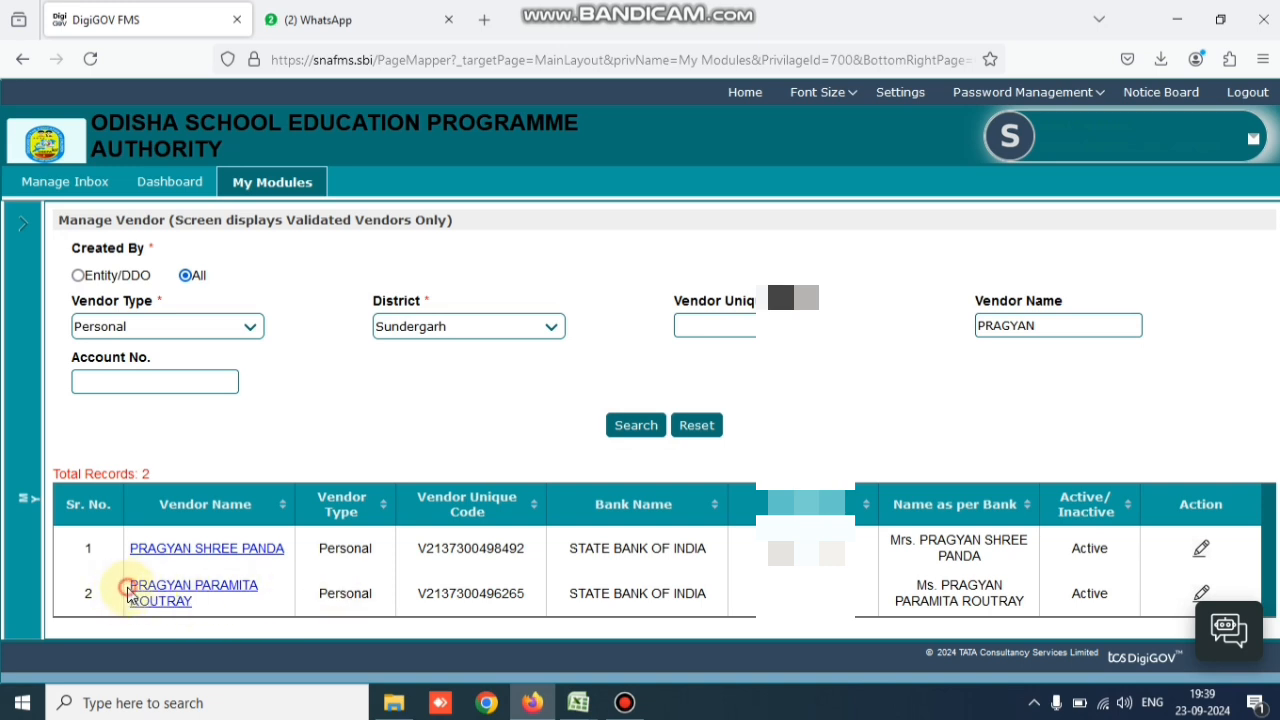
{"action": "left_click_drag", "start_coordinate": [129, 591], "coordinate": [266, 609]}
{"action": "key", "text": "ctrl+c"}
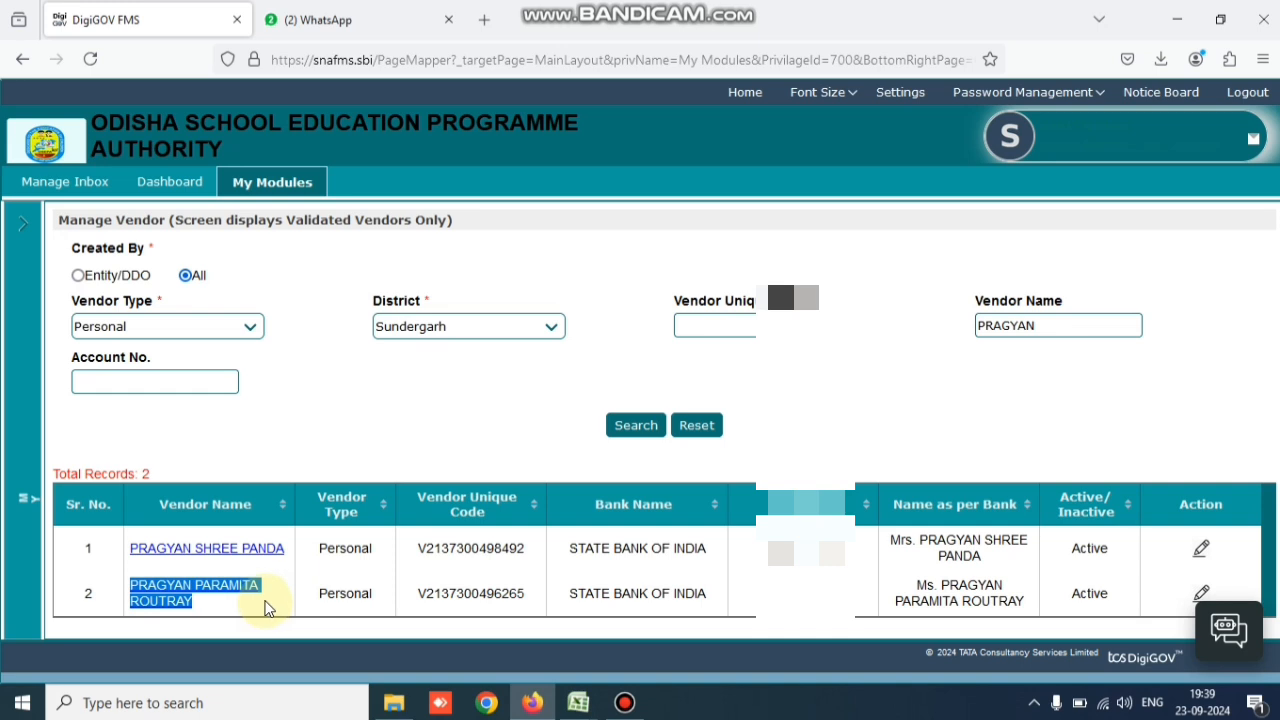
{"action": "key", "text": "alt+Tab"}
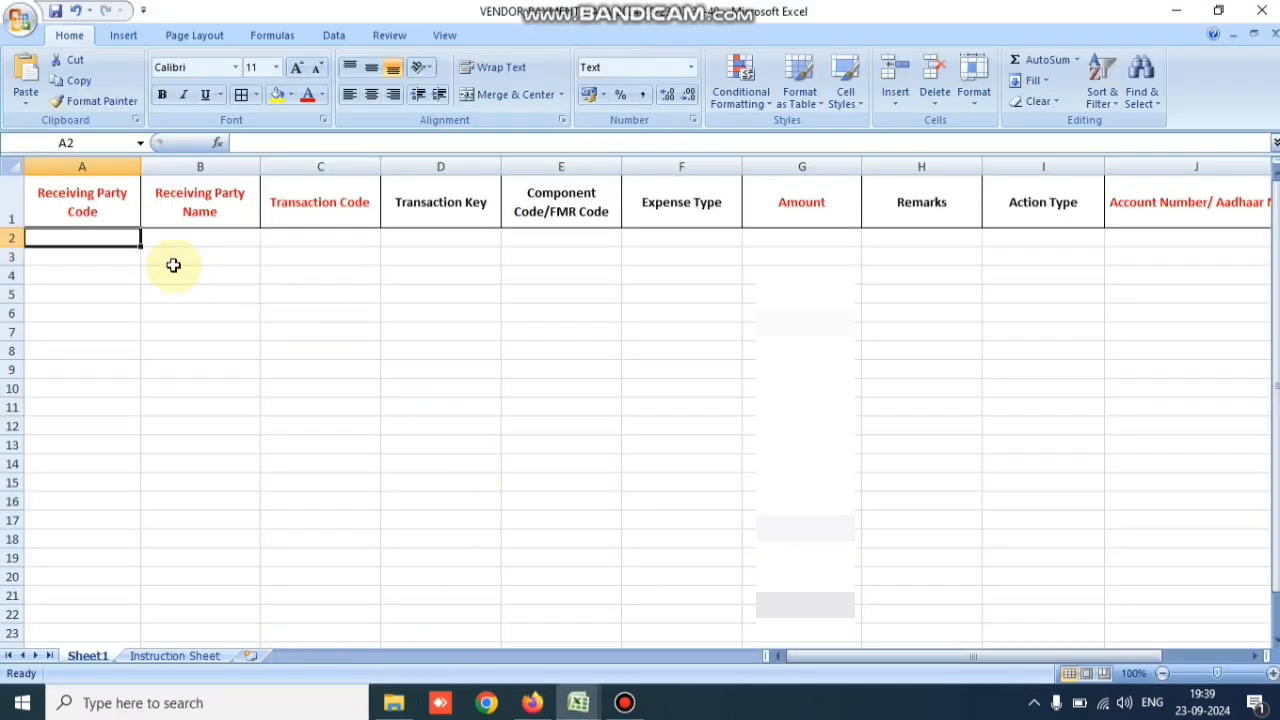
Paste the vendor's name into B2 and autofit column B to show it fully.
{"action": "left_click", "coordinate": [191, 242]}
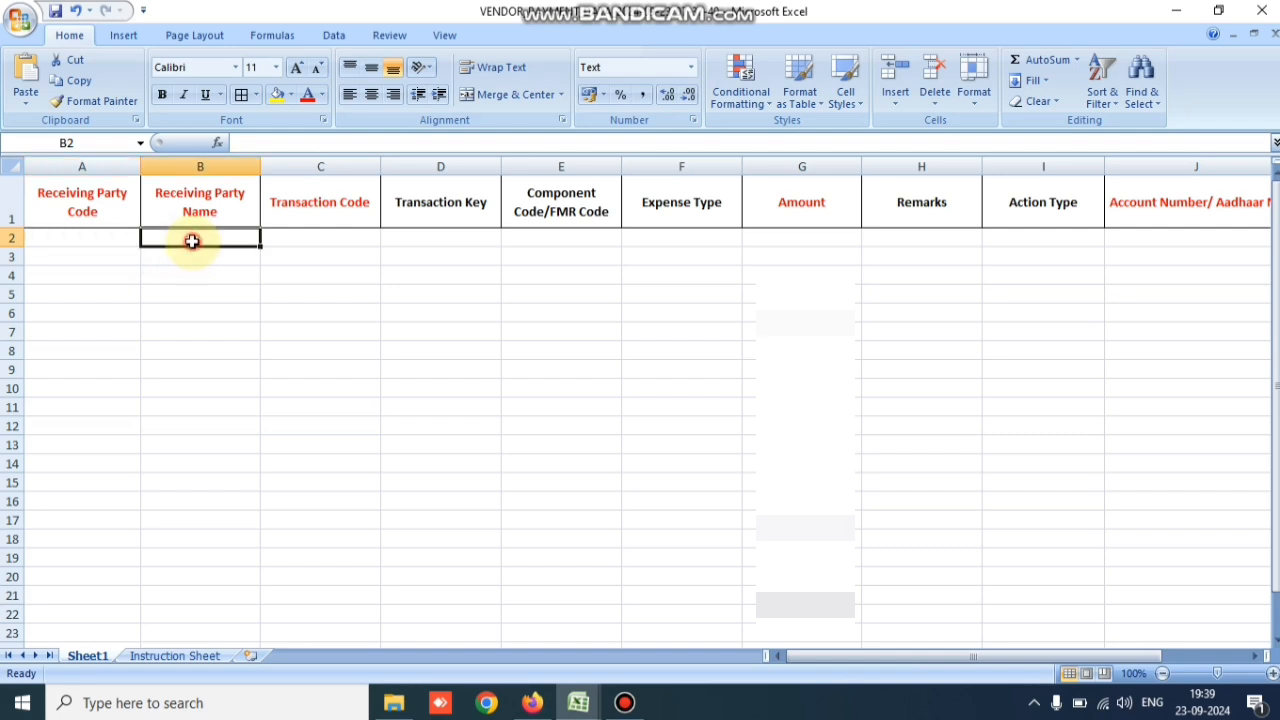
{"action": "key", "text": "ctrl+v"}
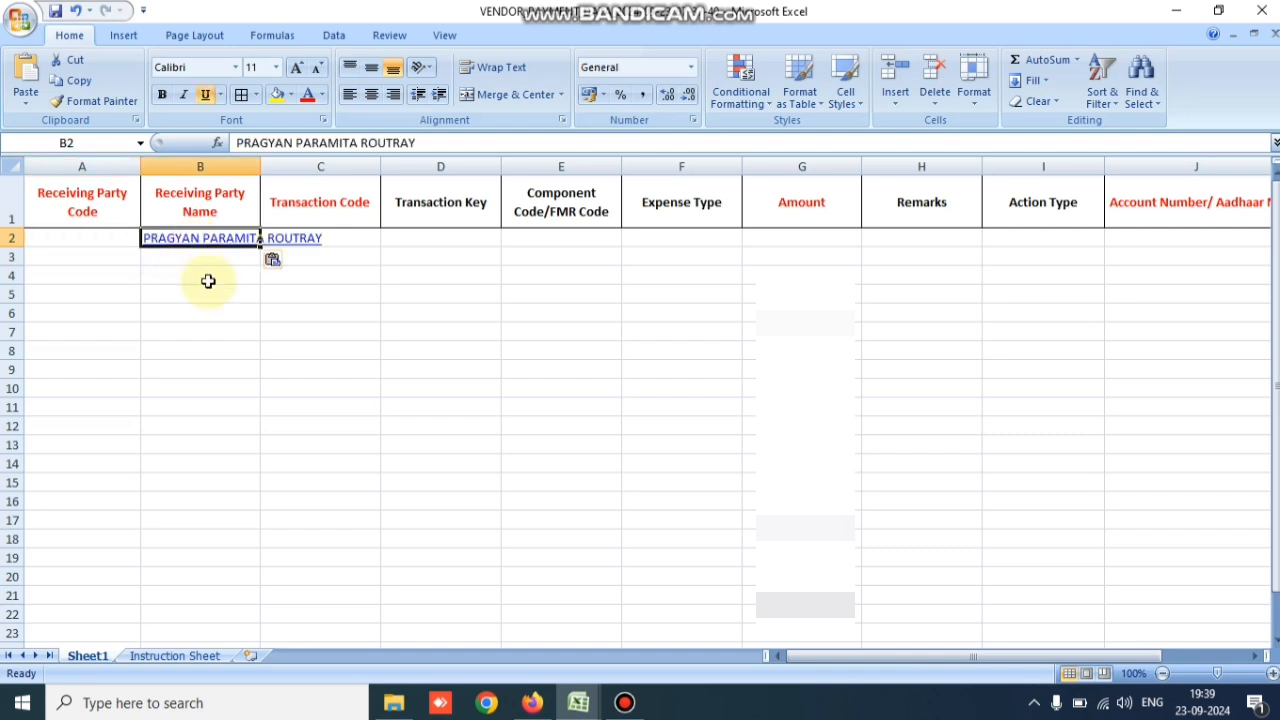
{"action": "left_click", "coordinate": [205, 312]}
{"action": "double_click", "coordinate": [261, 161]}
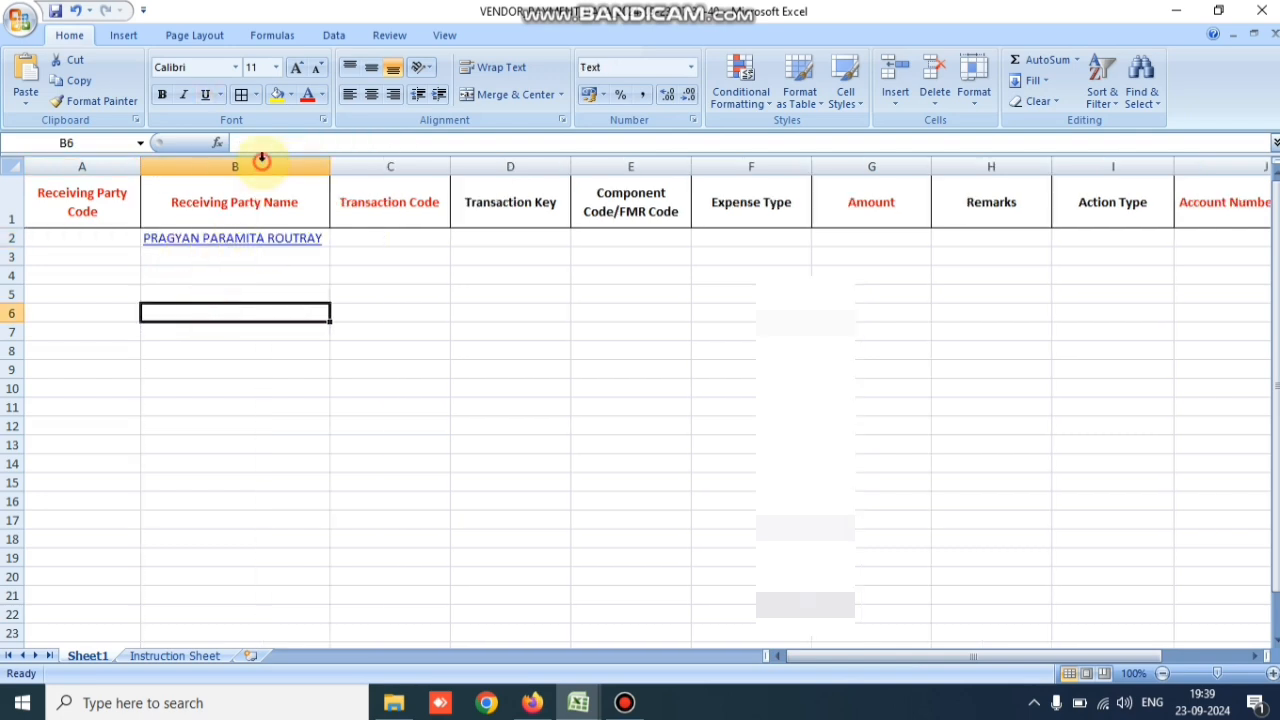
{"action": "left_click", "coordinate": [207, 255]}
{"action": "left_click", "coordinate": [379, 241]}
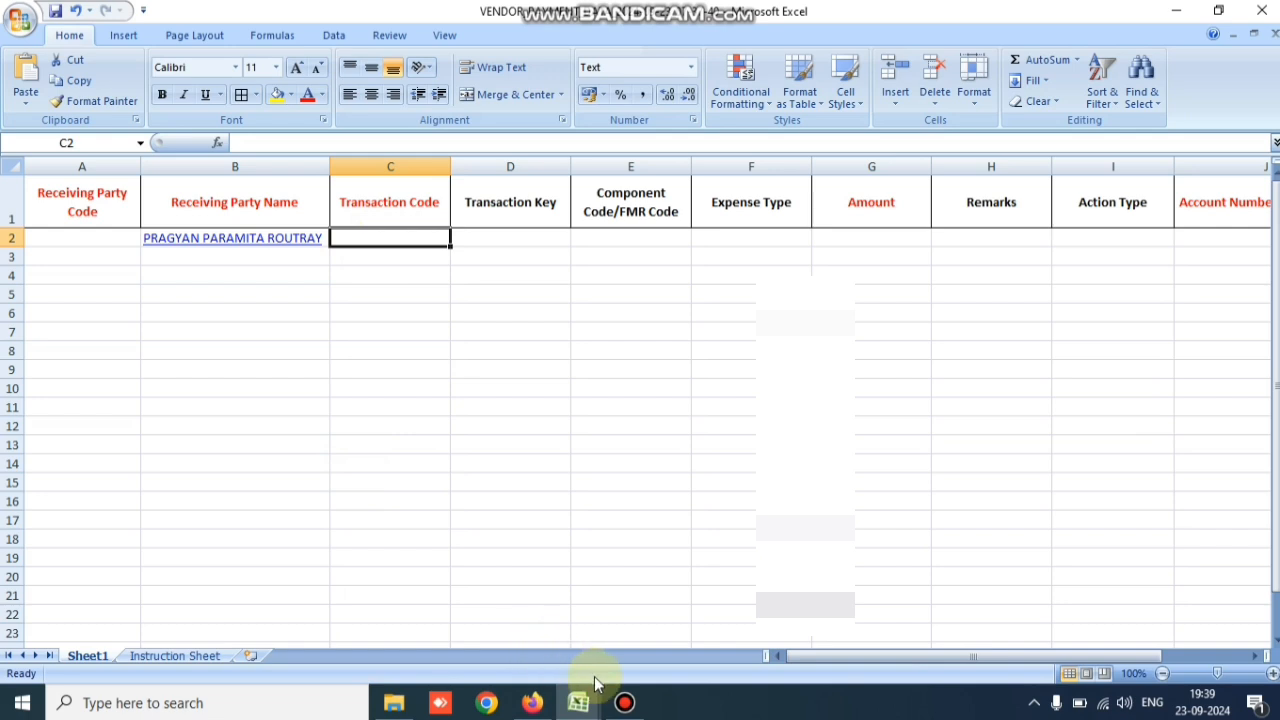
Copy the second vendor's unique code from DigiGOV and paste it into A2 as Receiving Party Code.
{"action": "left_click", "coordinate": [532, 703]}
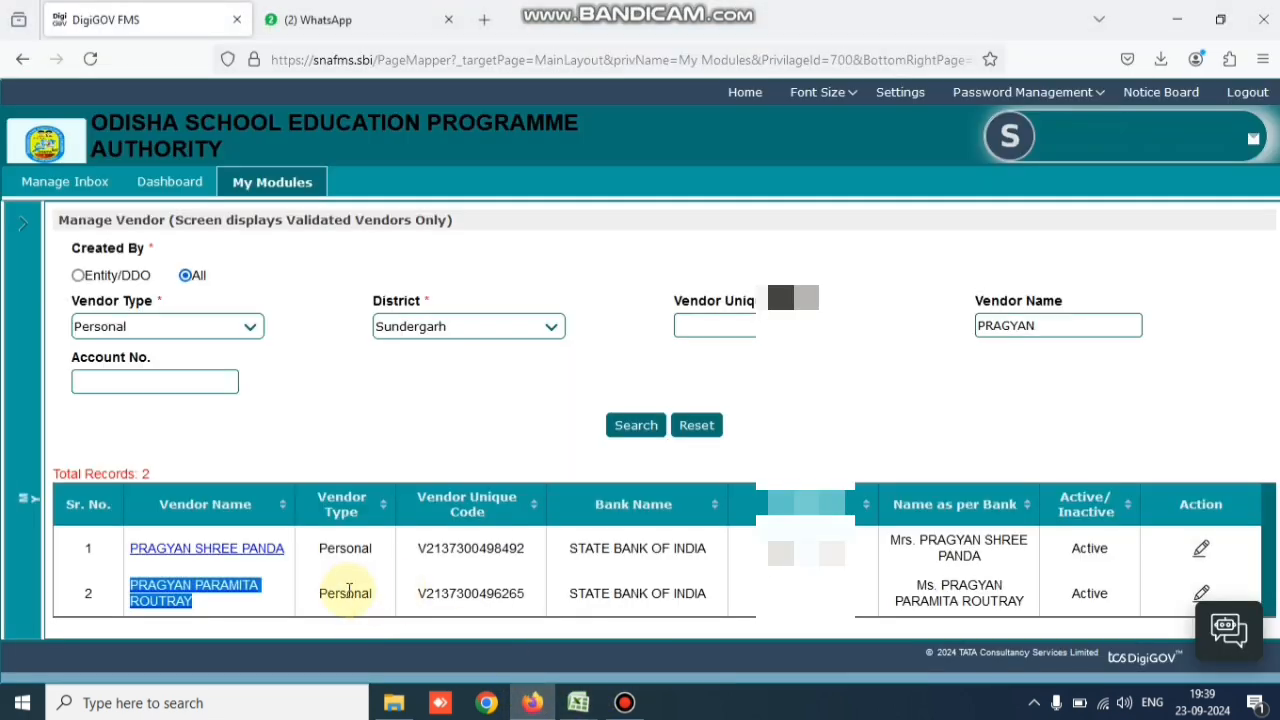
{"action": "left_click_drag", "start_coordinate": [405, 598], "coordinate": [521, 614]}
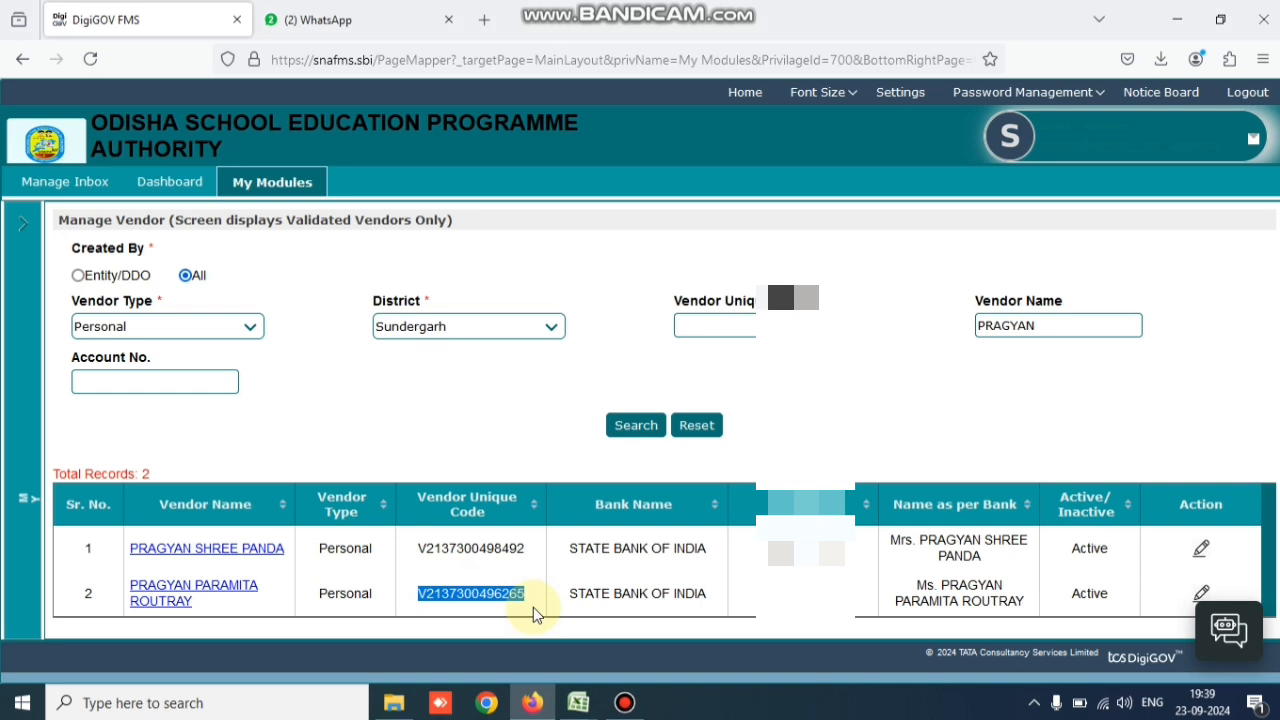
{"action": "key", "text": "alt+Tab"}
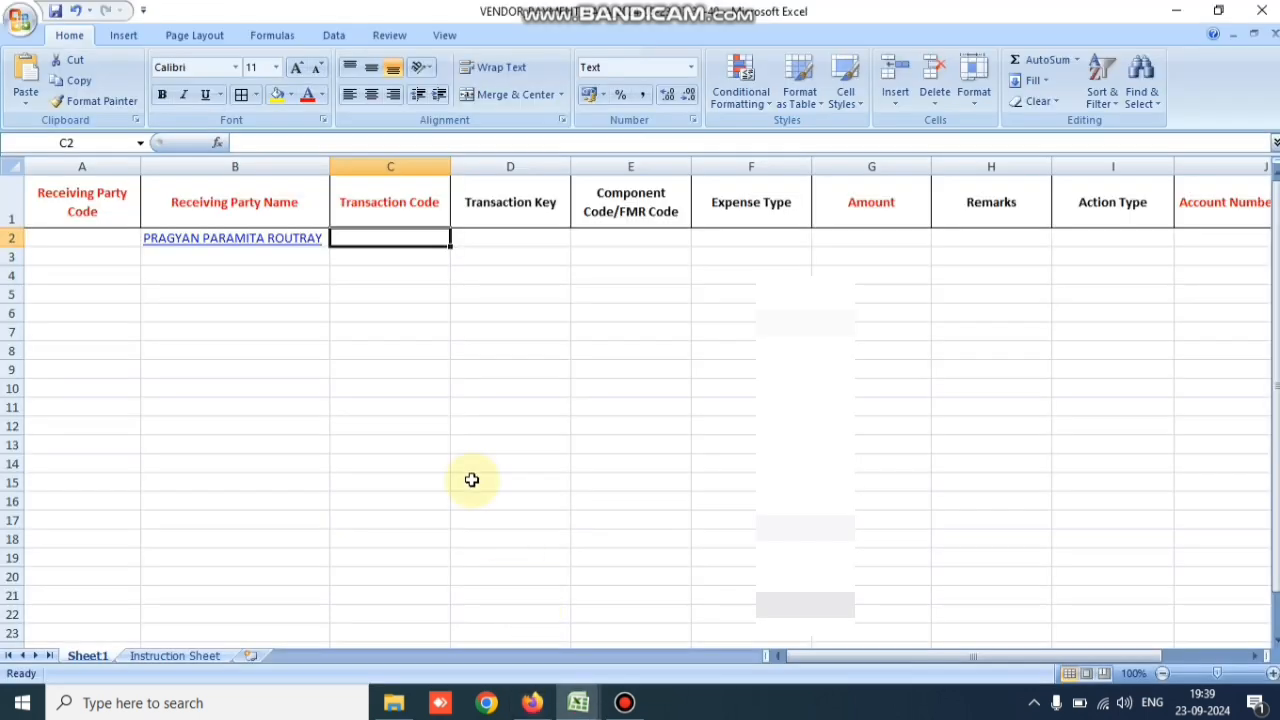
{"action": "left_click", "coordinate": [105, 241]}
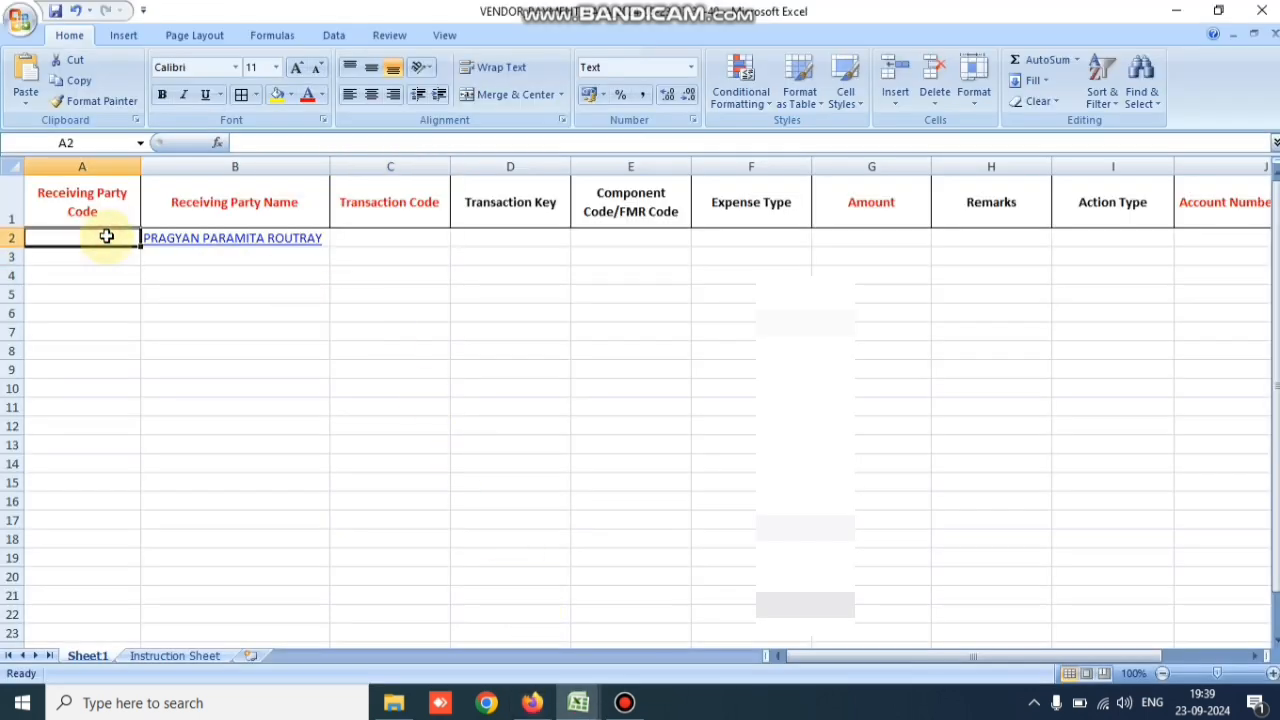
{"action": "key", "text": "ctrl+v"}
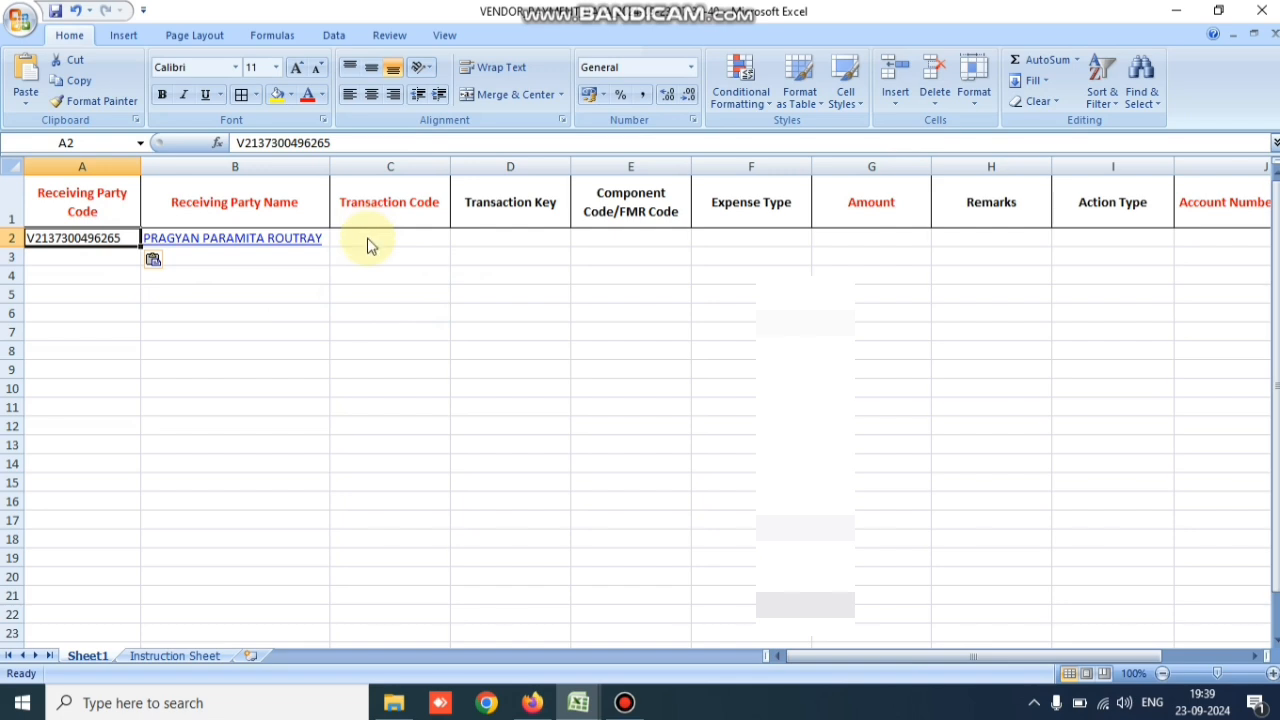
{"action": "left_click", "coordinate": [367, 242]}
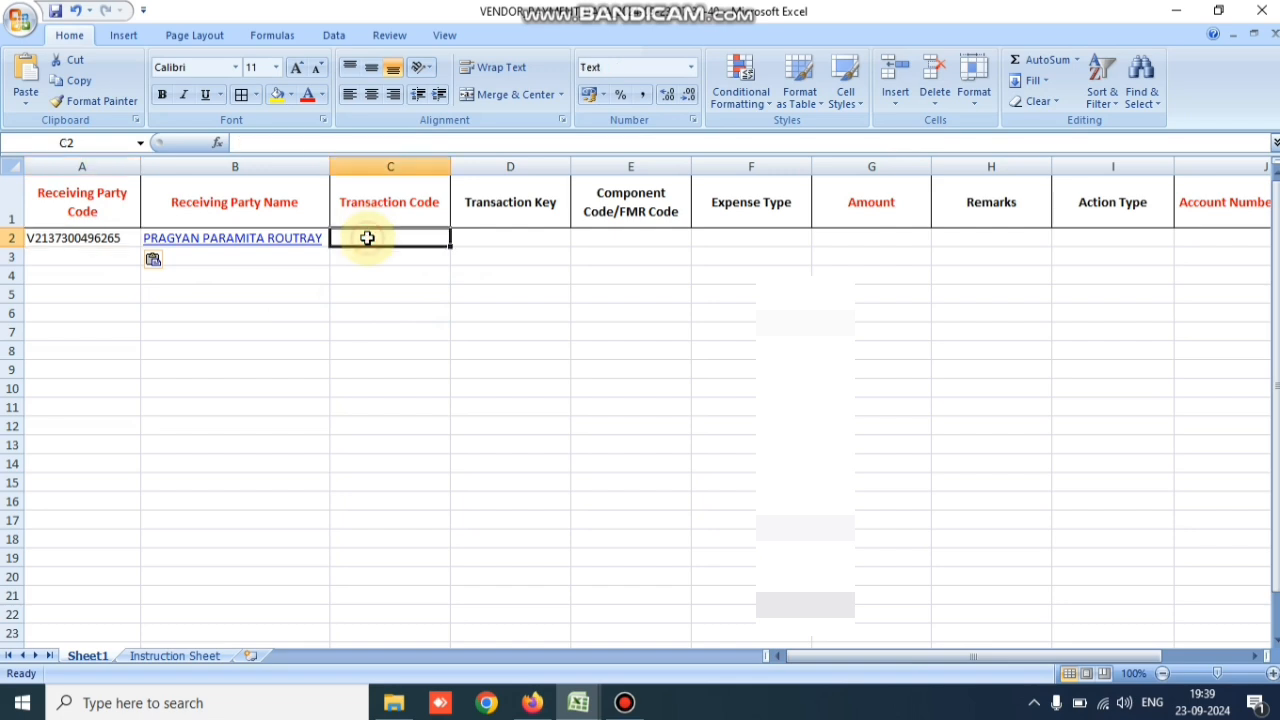
Enter transaction code GP in C2 after checking the Instruction Sheet, and amount 100 in G2.
{"action": "left_click", "coordinate": [172, 657]}
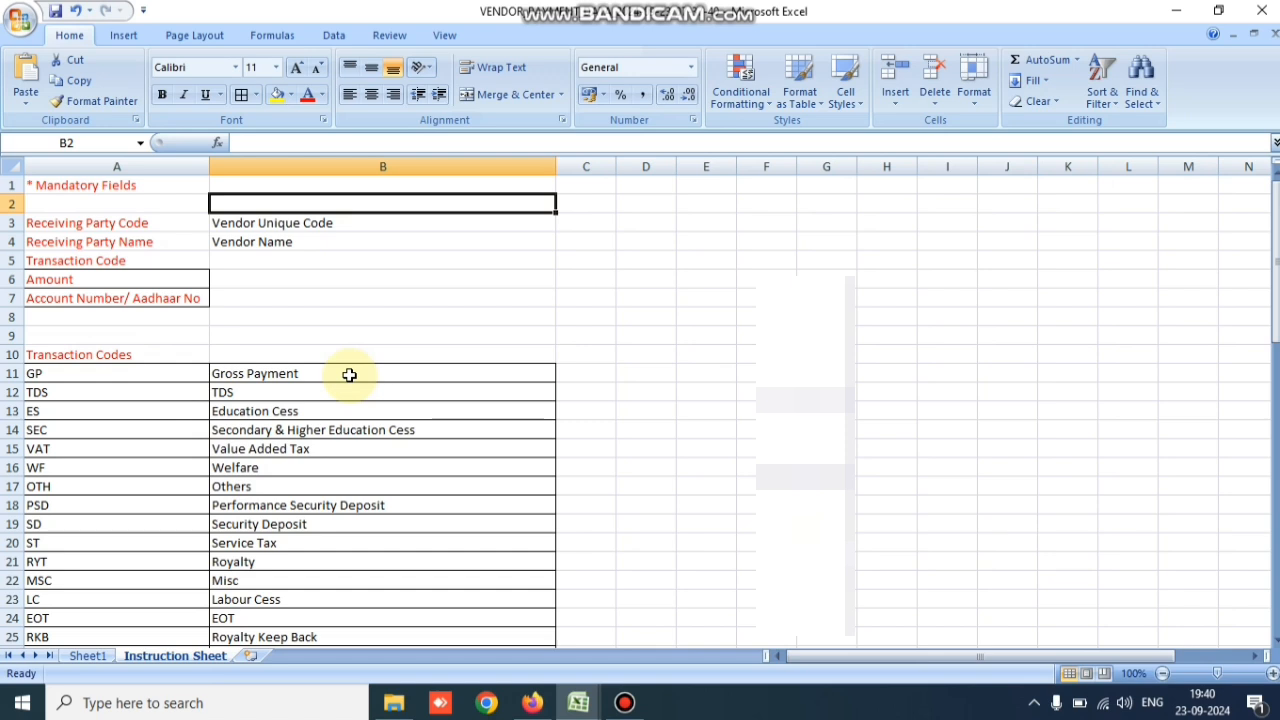
{"action": "left_click", "coordinate": [89, 655]}
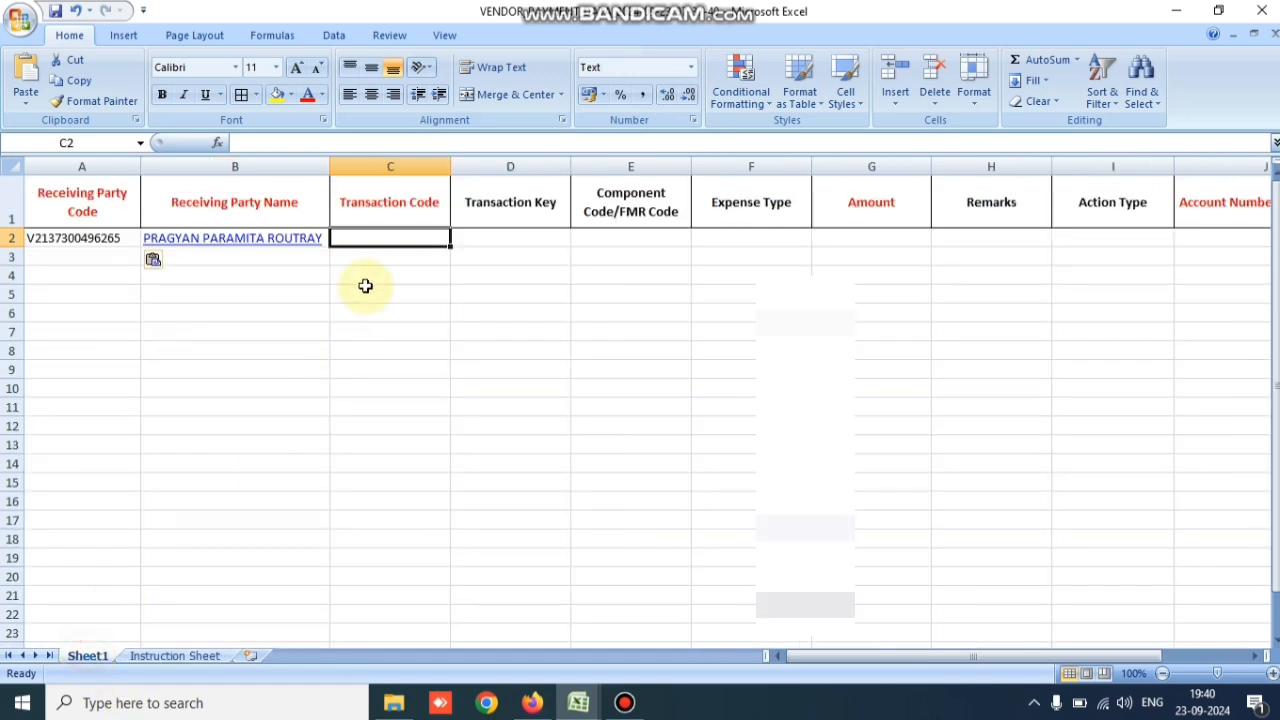
{"action": "type", "text": "G"}
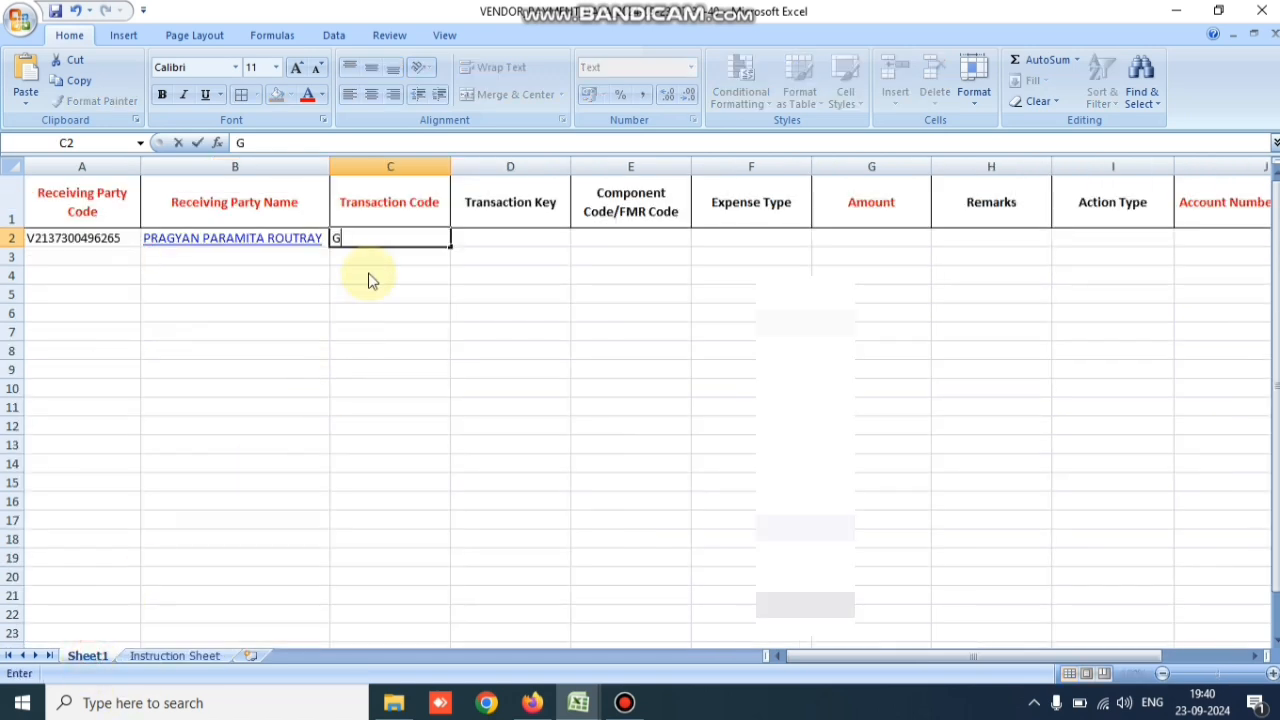
{"action": "type", "text": "P"}
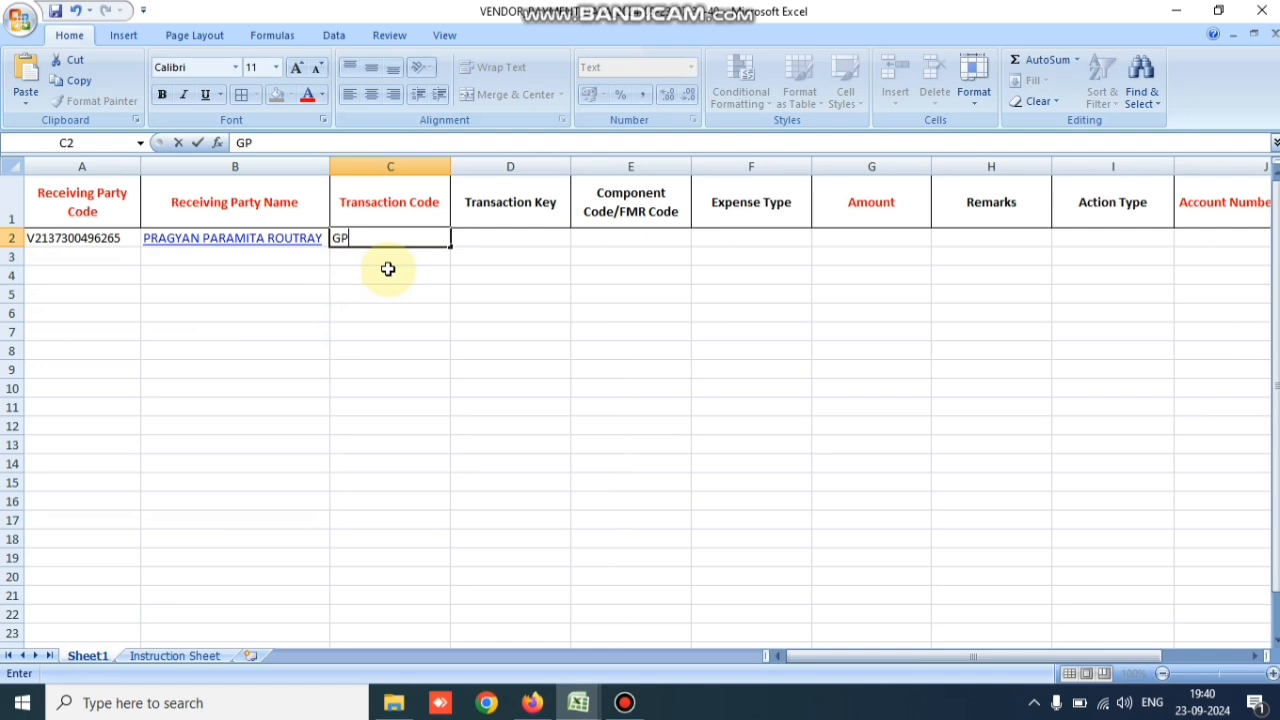
{"action": "left_click", "coordinate": [488, 240]}
{"action": "left_click", "coordinate": [851, 237]}
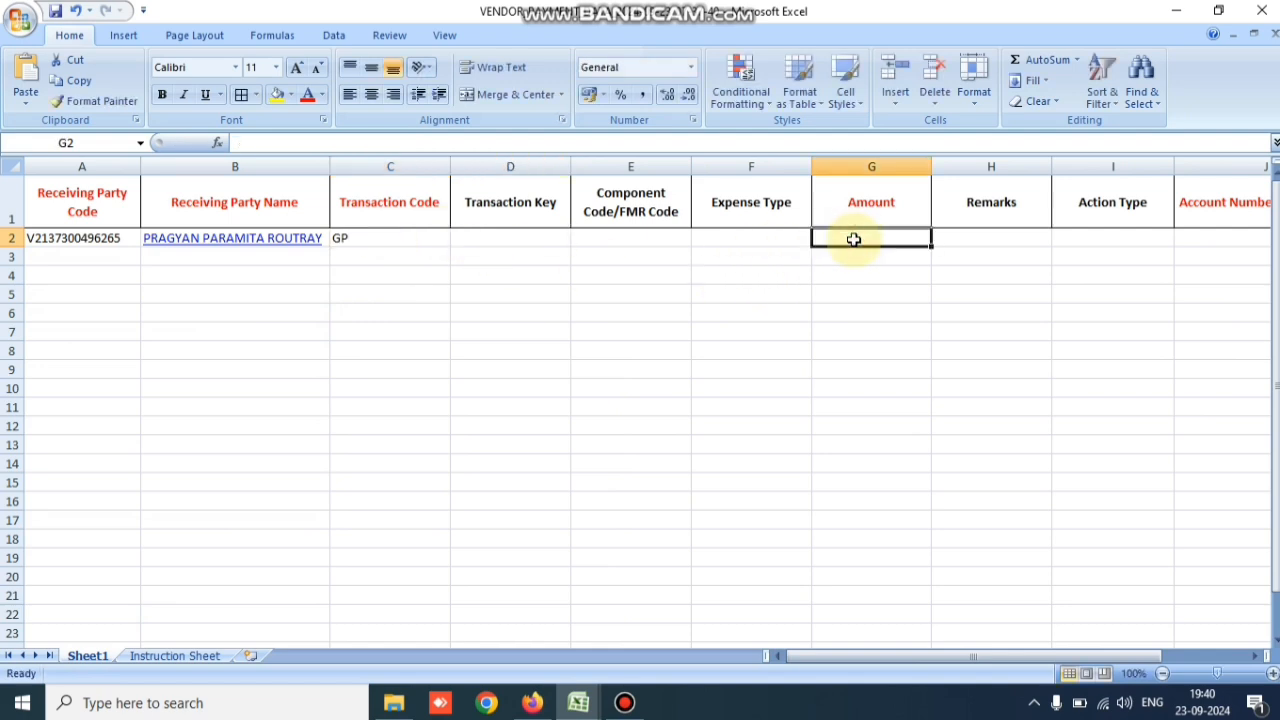
{"action": "type", "text": "100"}
{"action": "left_click", "coordinate": [846, 312]}
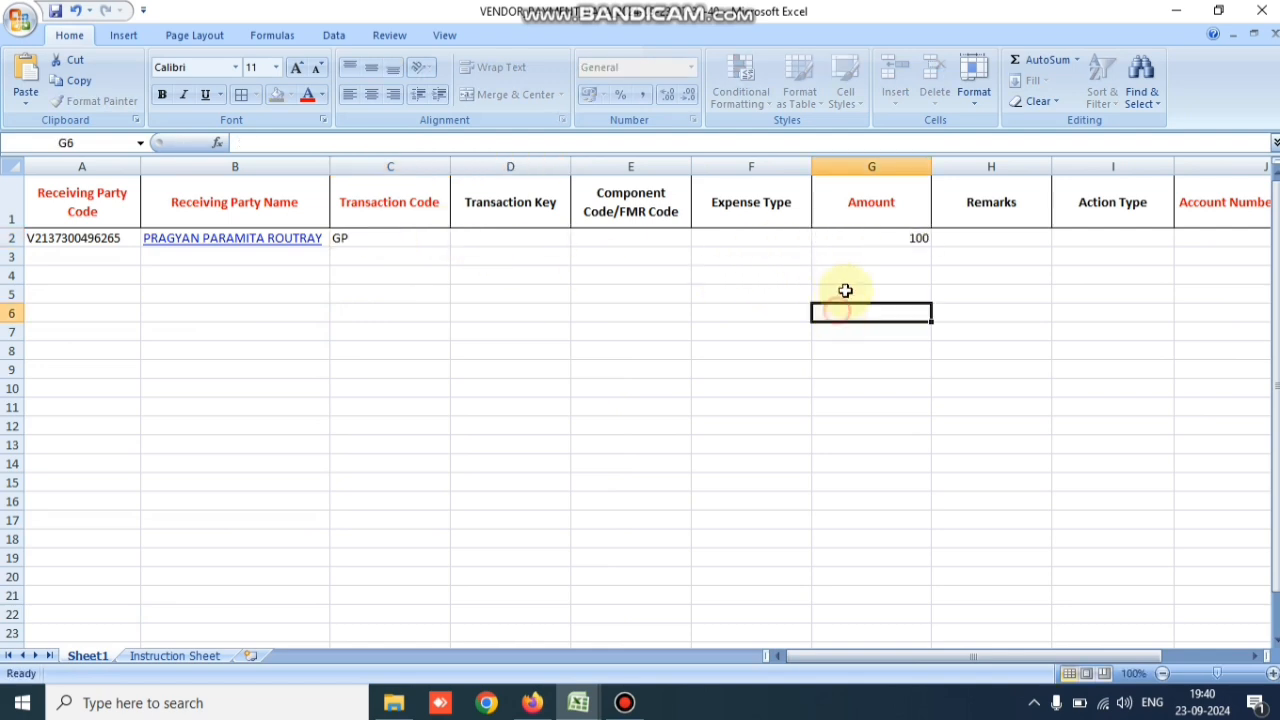
Mask the account number in J2 by replacing its last digits with XXXXXXX.
{"action": "left_click", "coordinate": [1240, 238]}
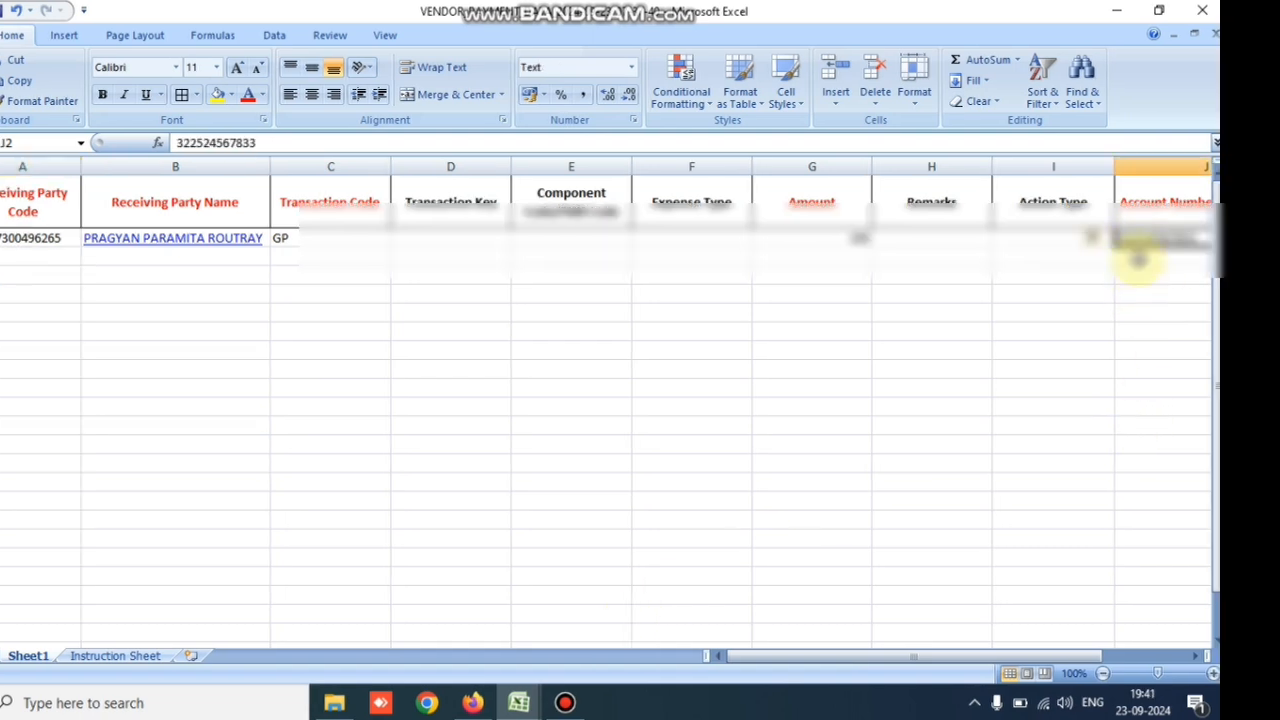
{"action": "left_click", "coordinate": [1133, 258]}
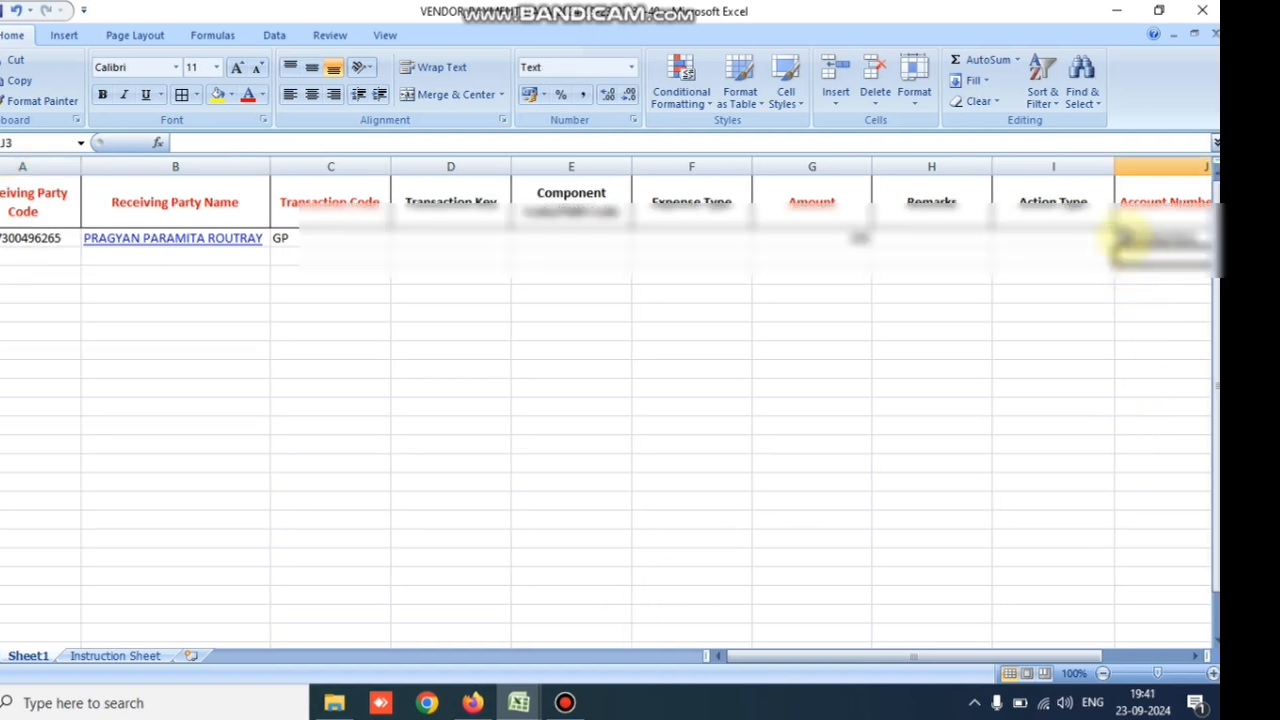
{"action": "double_click", "coordinate": [1135, 240]}
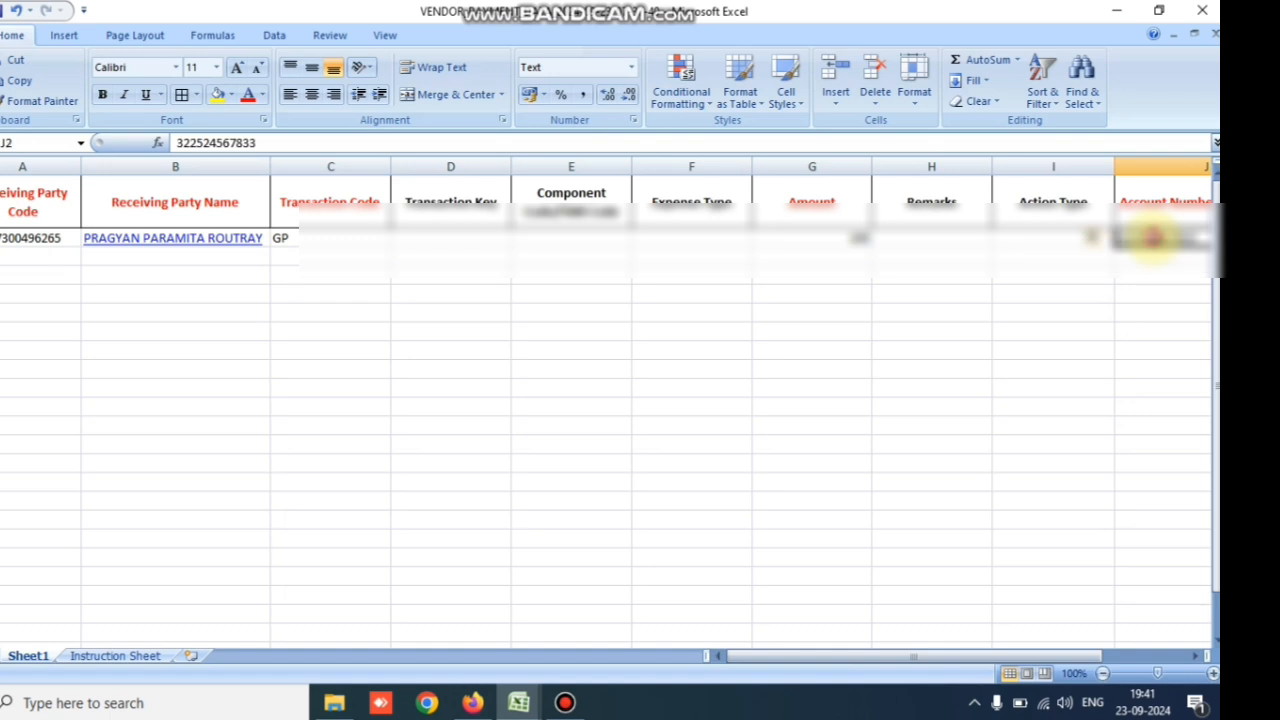
{"action": "key", "text": "BackSpace"}
{"action": "key", "text": "BackSpace"}
{"action": "key", "text": "BackSpace"}
{"action": "key", "text": "BackSpace"}
{"action": "key", "text": "BackSpace"}
{"action": "key", "text": "BackSpace"}
{"action": "key", "text": "BackSpace"}
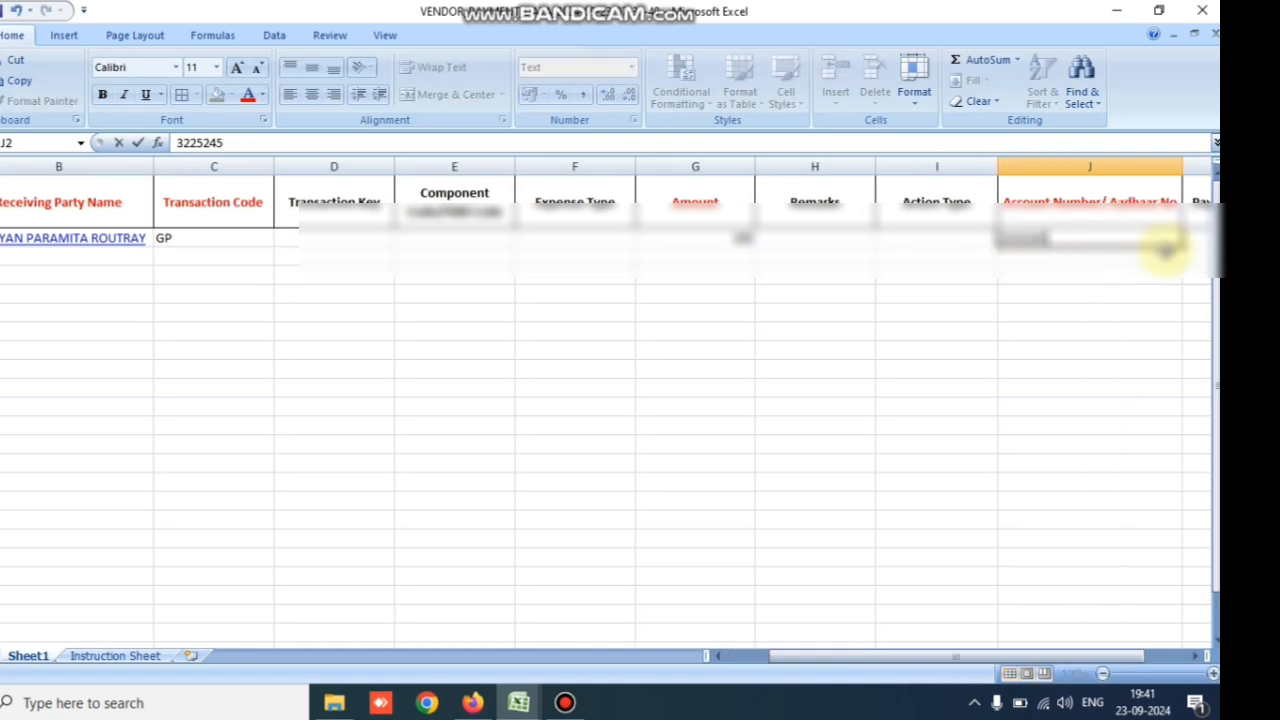
{"action": "type", "text": "XXXXXXXX"}
{"action": "key", "text": "Return"}
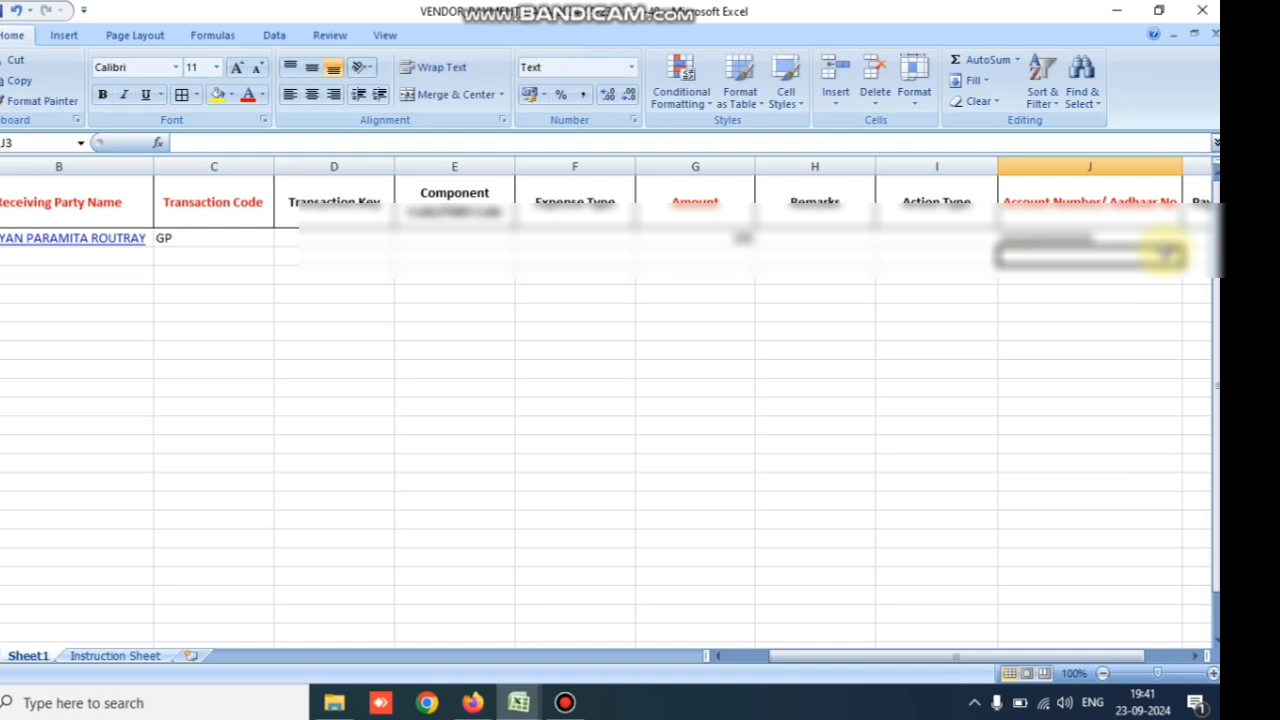
{"action": "left_click", "coordinate": [1040, 293]}
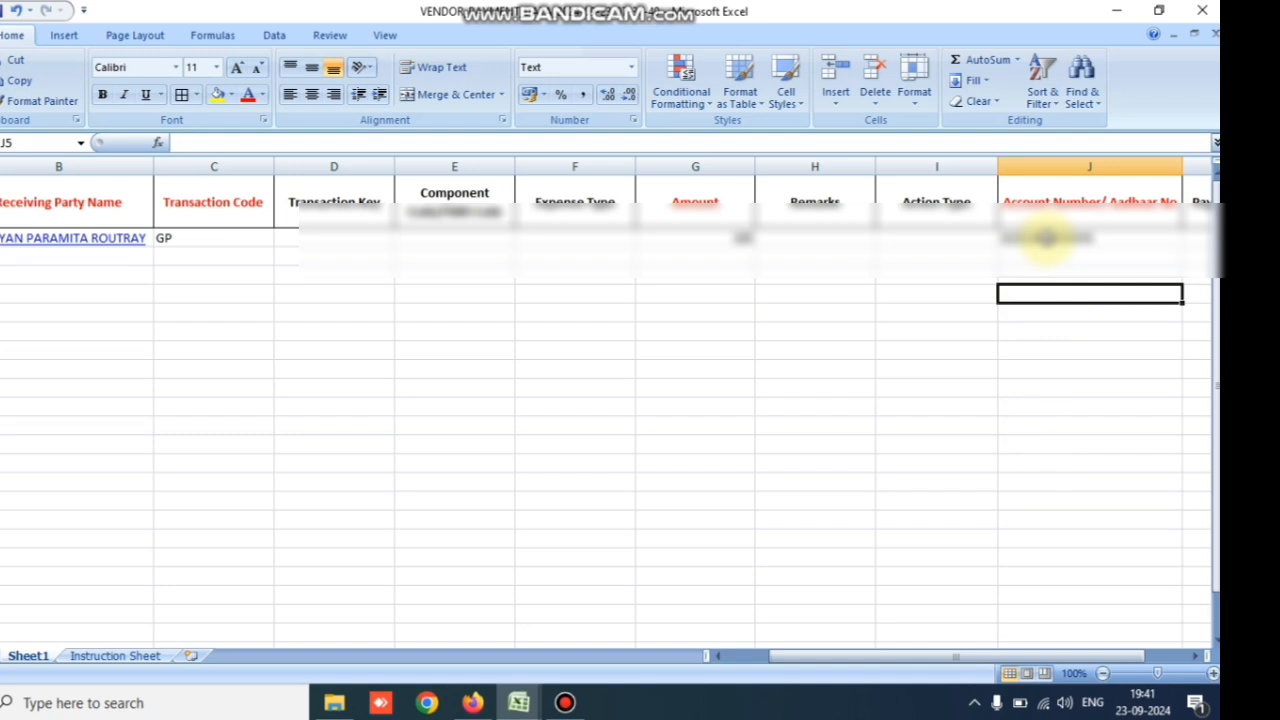
{"action": "left_click", "coordinate": [778, 390]}
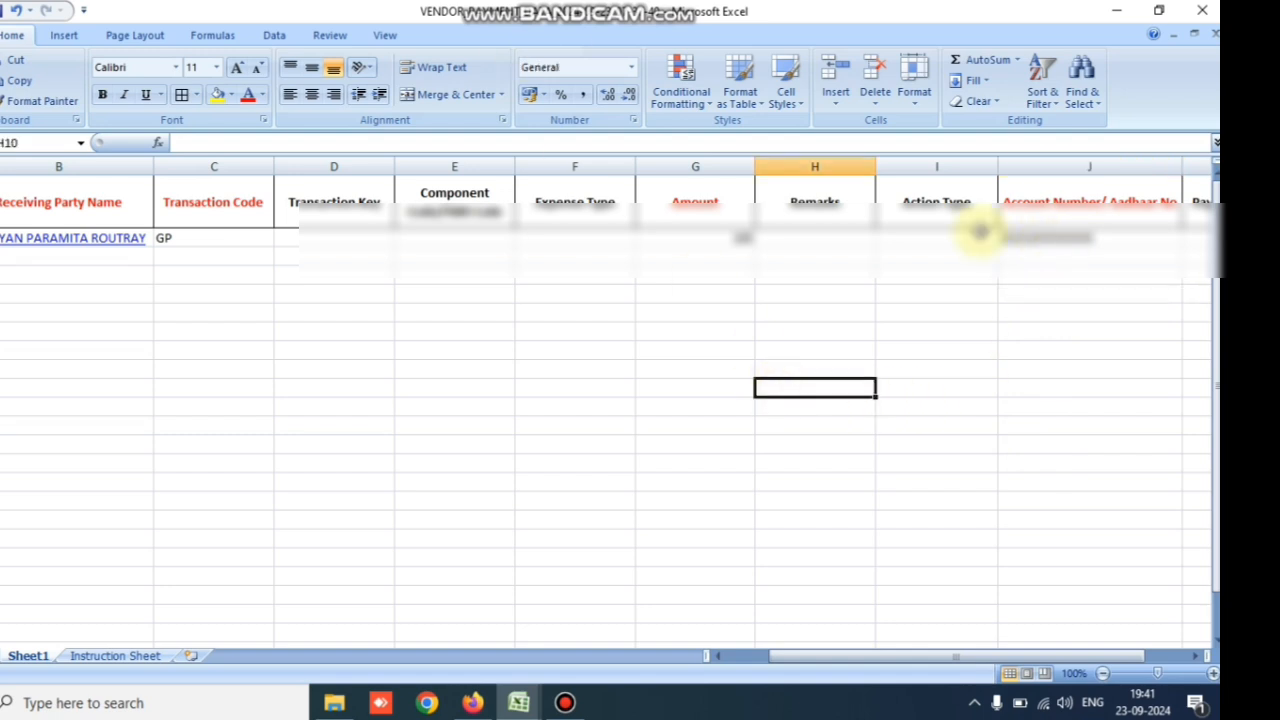
Apply All Borders to row 2 from A2 to K2.
{"action": "left_click", "coordinate": [66, 238]}
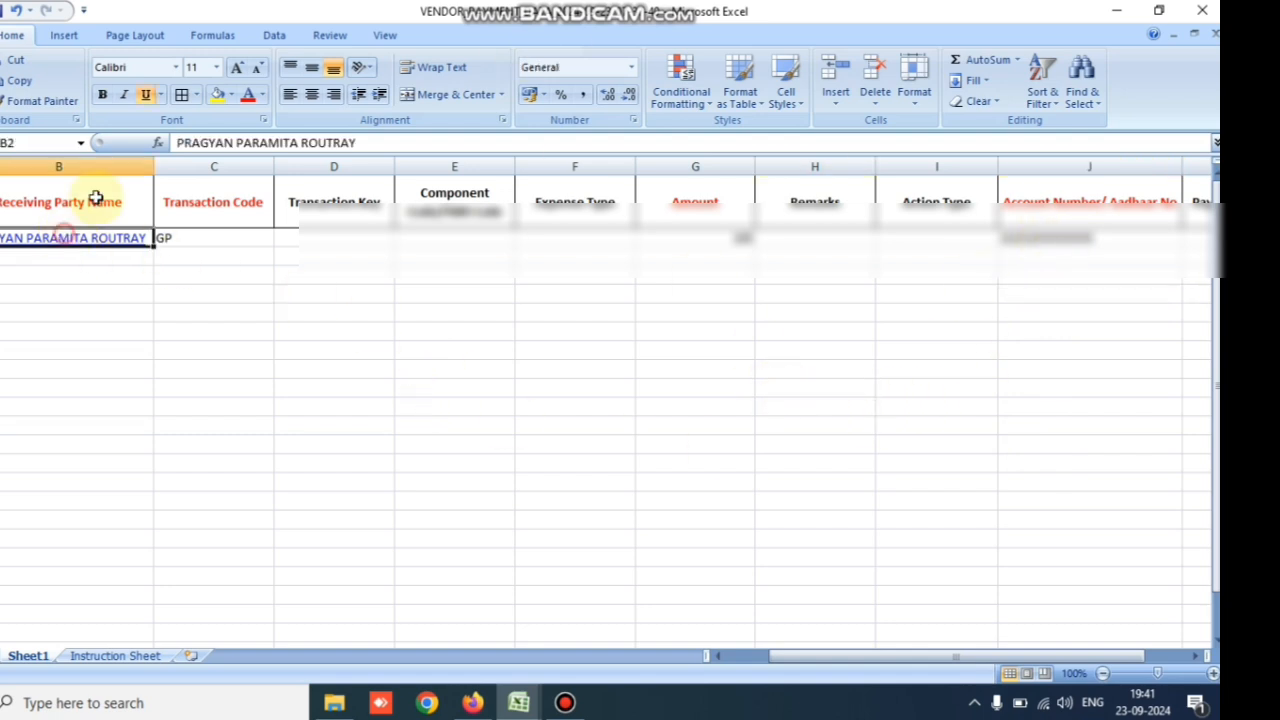
{"action": "key", "text": "Left"}
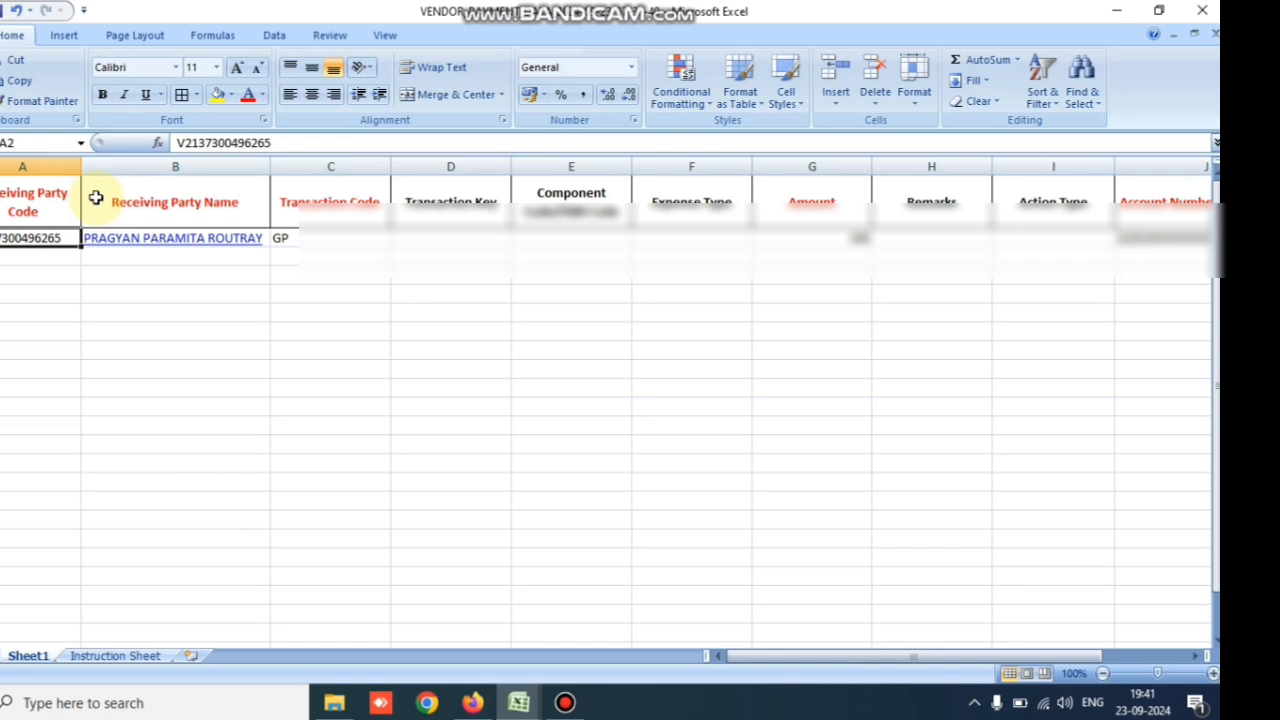
{"action": "key", "text": "shift+Right"}
{"action": "key", "text": "shift+Right"}
{"action": "key", "text": "shift+Right"}
{"action": "key", "text": "shift+Right"}
{"action": "key", "text": "shift+Right"}
{"action": "key", "text": "shift+Right"}
{"action": "key", "text": "shift+Right"}
{"action": "key", "text": "shift+Right"}
{"action": "key", "text": "shift+Right"}
{"action": "key", "text": "shift+Right"}
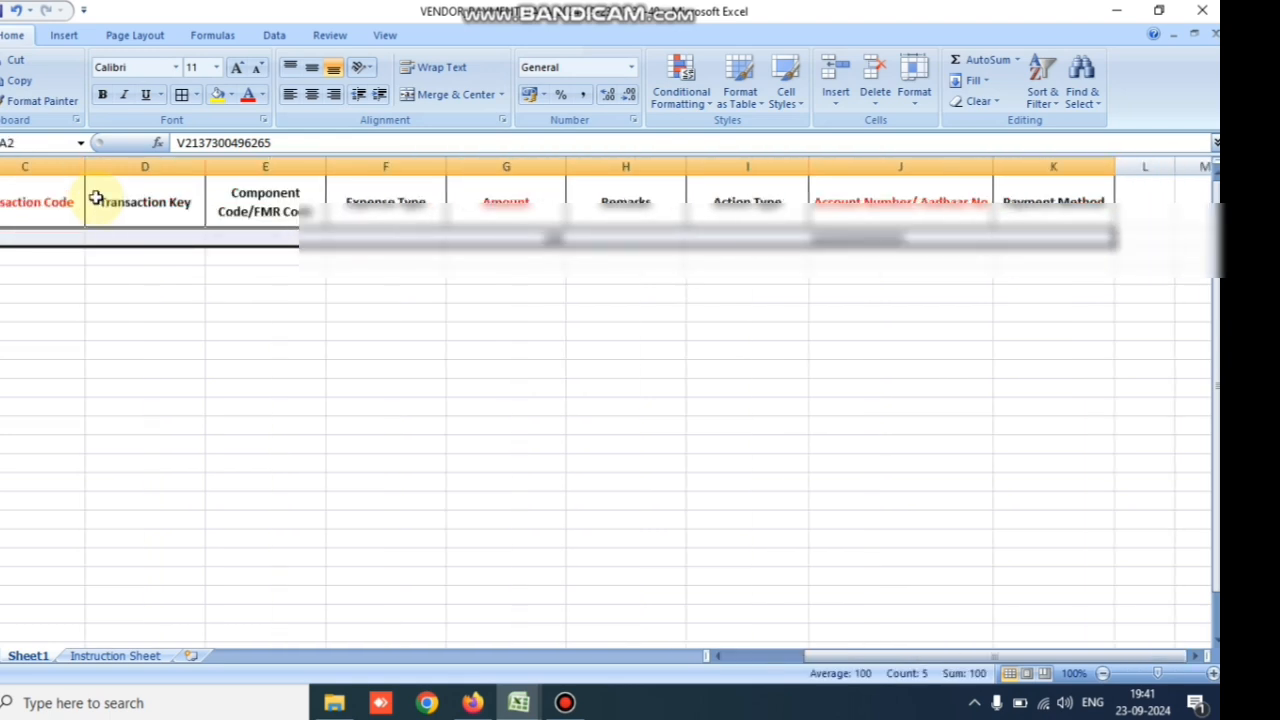
{"action": "left_click", "coordinate": [186, 96]}
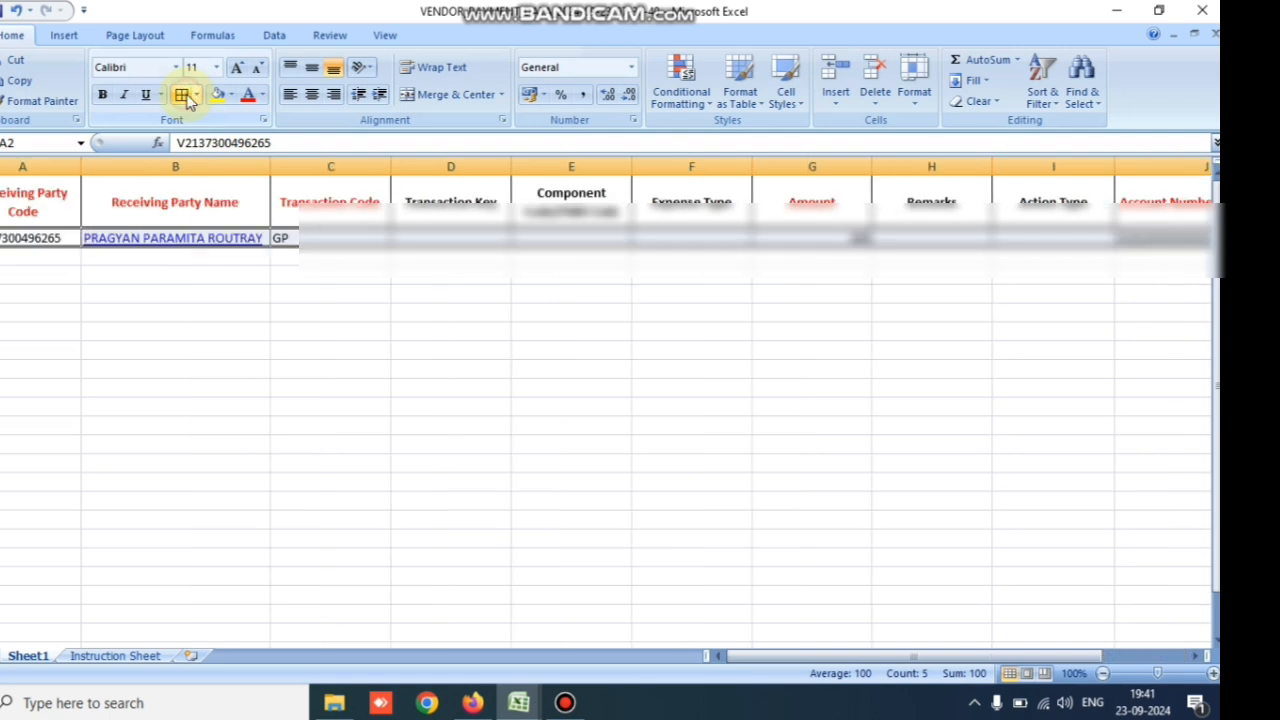
{"action": "left_click", "coordinate": [280, 422]}
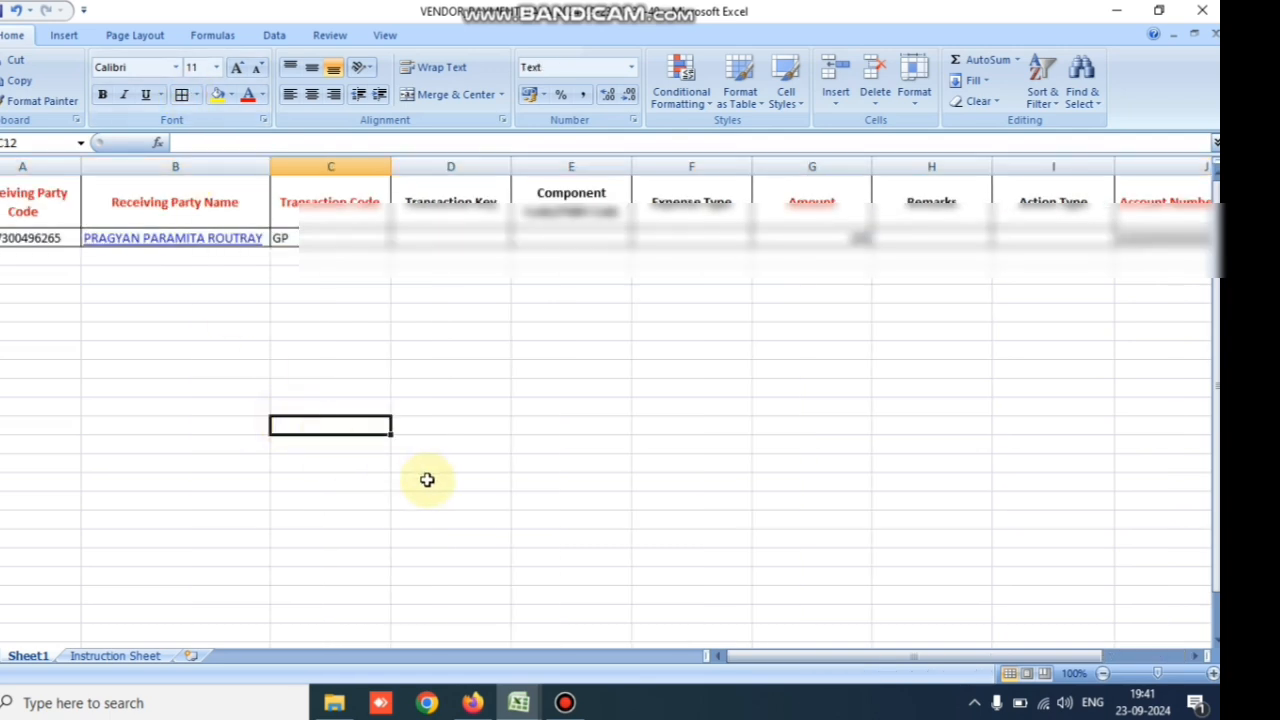
{"action": "left_click", "coordinate": [52, 244]}
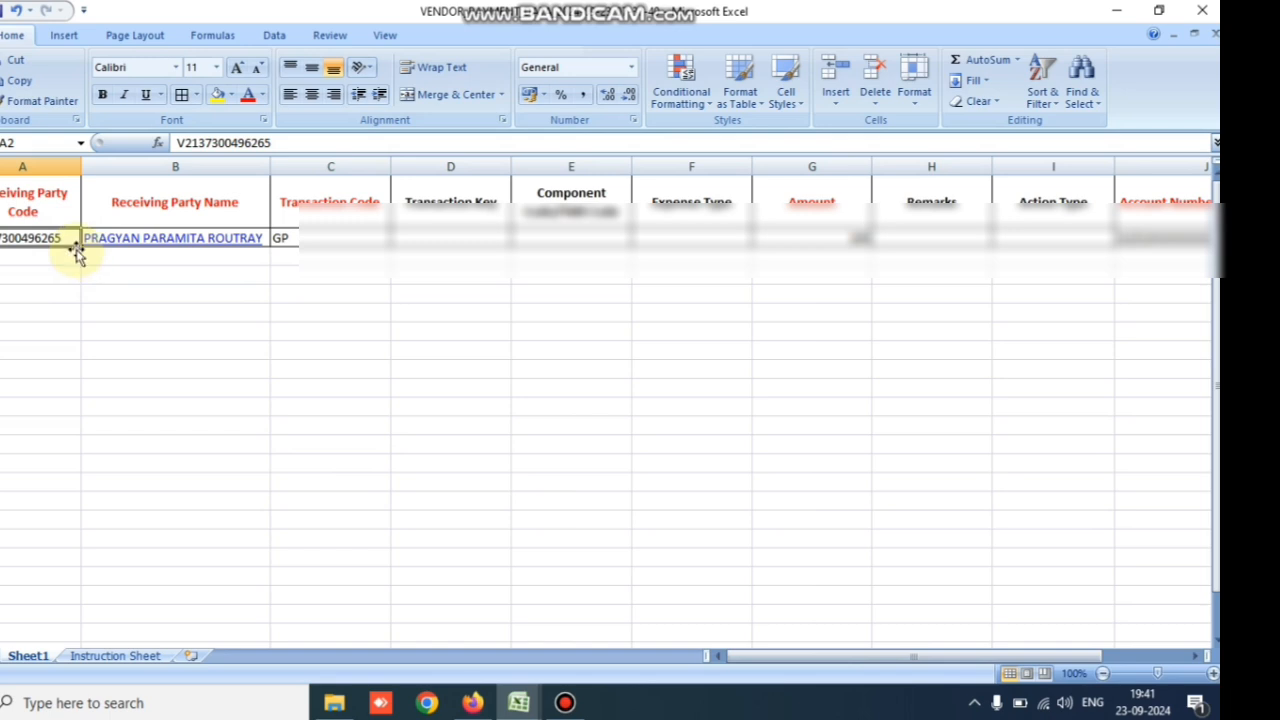
Fill row 3 as a second vendor entry with an adjusted code, GP and amount 200.
{"action": "left_click_drag", "start_coordinate": [82, 246], "coordinate": [74, 259]}
{"action": "double_click", "coordinate": [70, 258]}
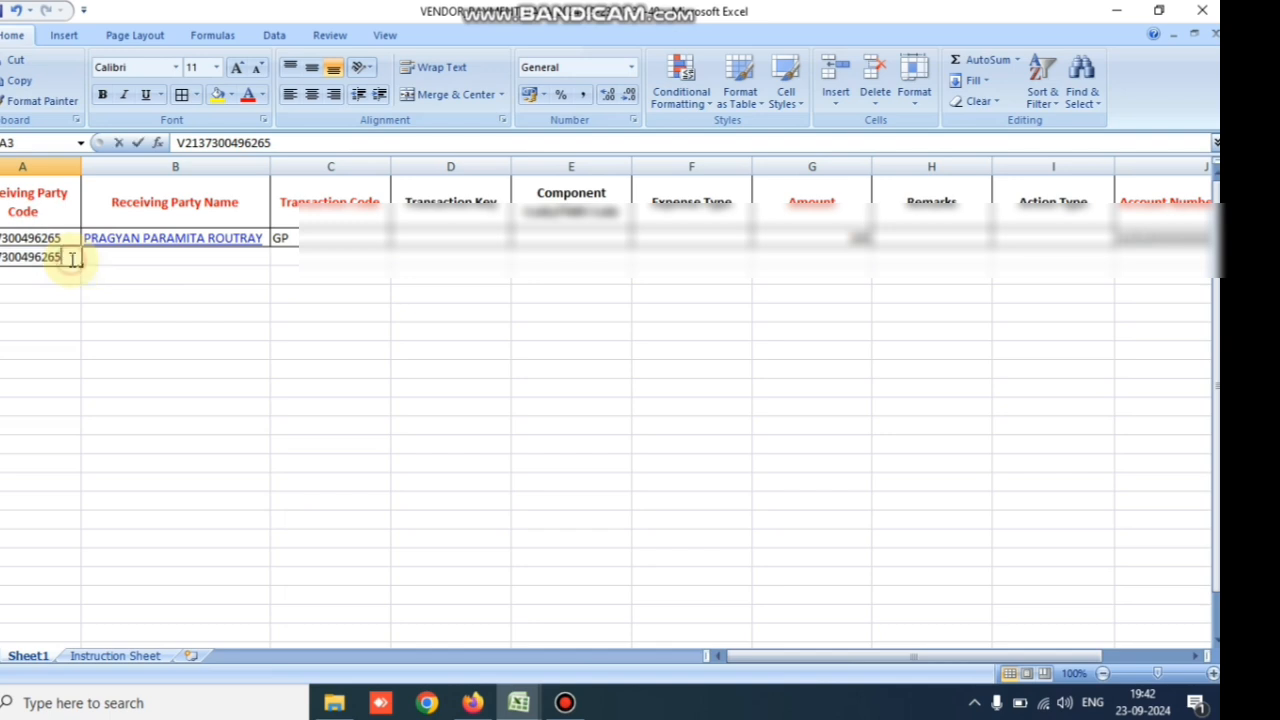
{"action": "key", "text": "BackSpace"}
{"action": "key", "text": "Tab"}
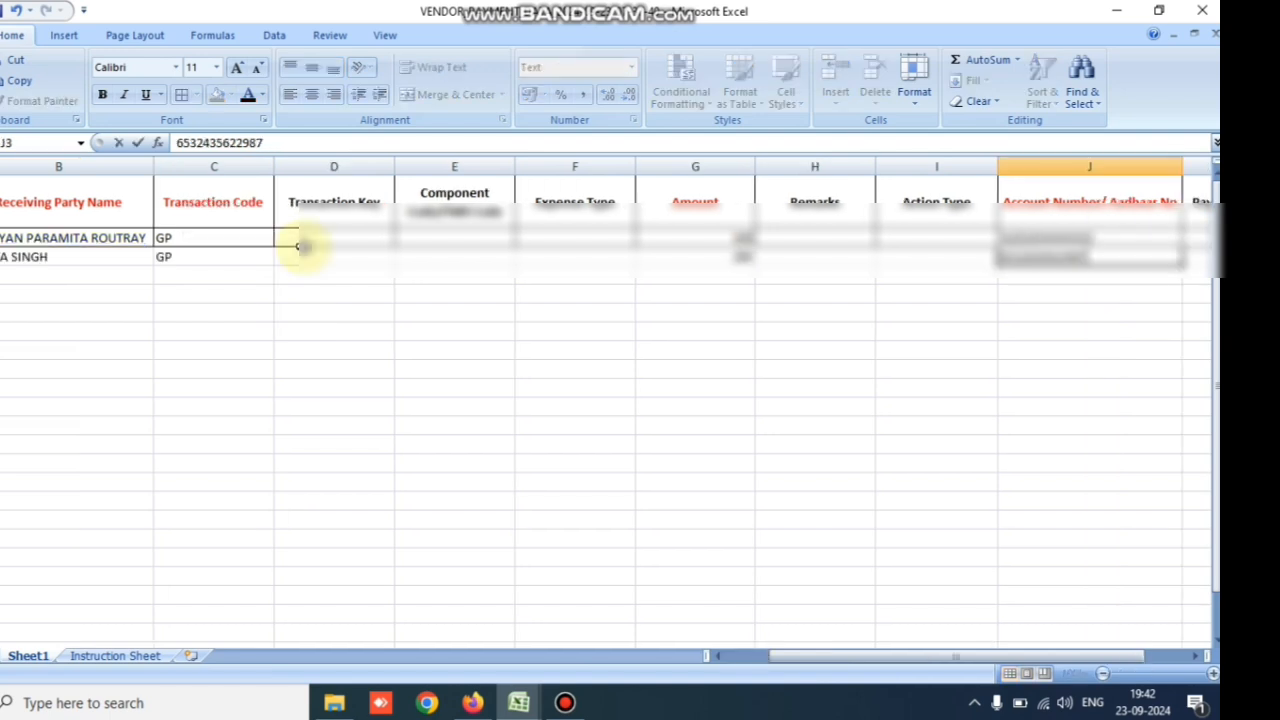
{"action": "key", "text": "Return"}
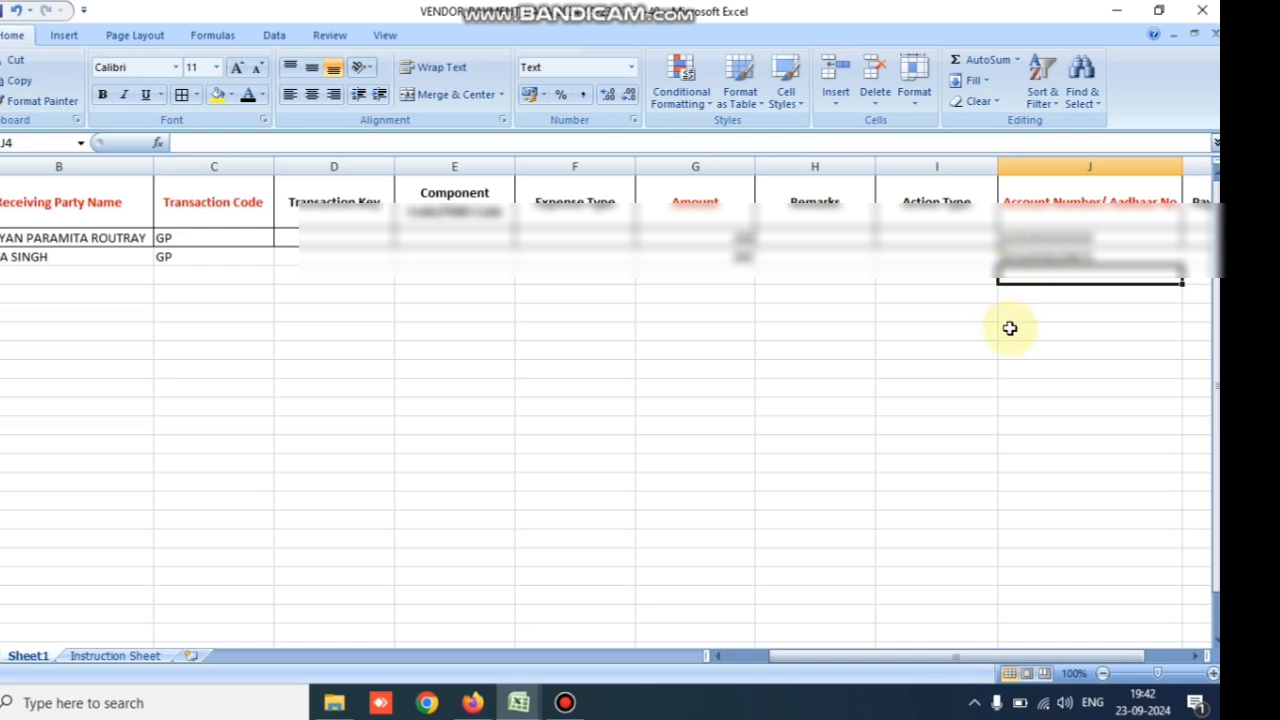
{"action": "left_click", "coordinate": [1050, 345]}
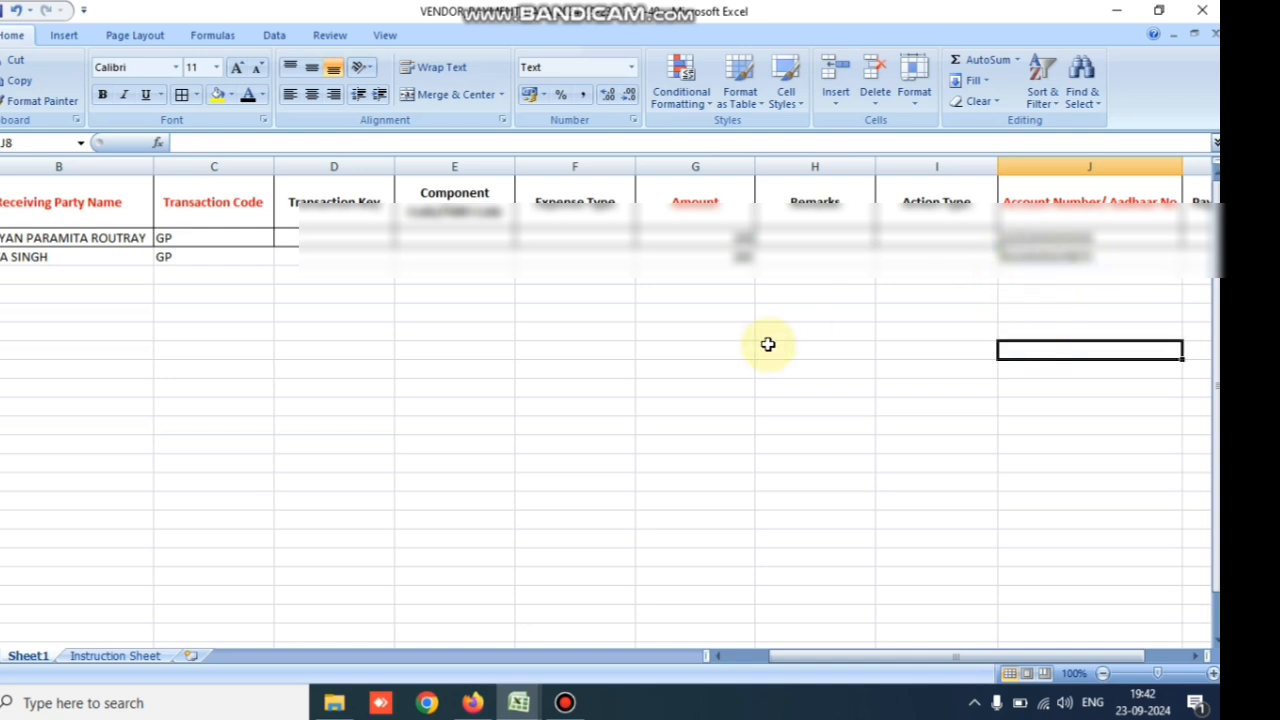
Apply All Borders to the filled vendor rows, then close the workbook.
{"action": "left_click", "coordinate": [790, 254]}
{"action": "key", "text": "Right"}
{"action": "key", "text": "Right"}
{"action": "key", "text": "Right"}
{"action": "key", "text": "Right"}
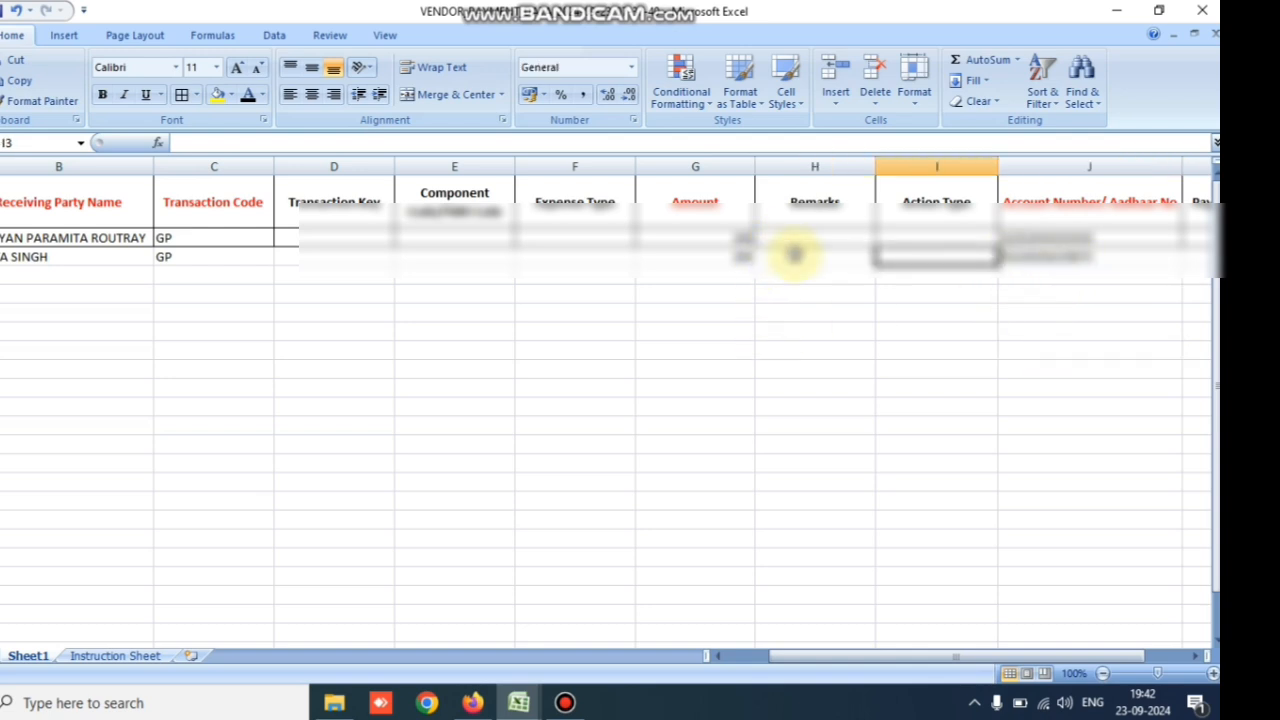
{"action": "key", "text": "Left"}
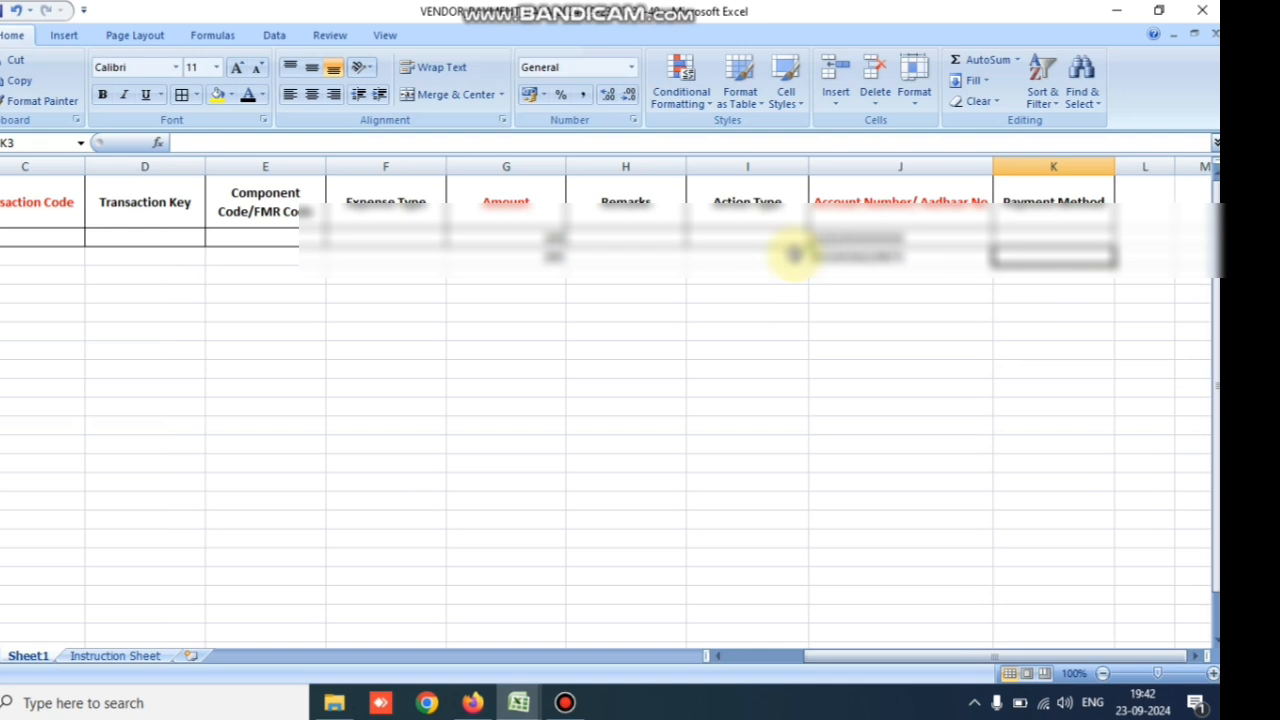
{"action": "key", "text": "shift+Left"}
{"action": "key", "text": "shift+Left"}
{"action": "key", "text": "shift+Left"}
{"action": "key", "text": "shift+Left"}
{"action": "key", "text": "shift+Left"}
{"action": "key", "text": "shift+Left"}
{"action": "key", "text": "shift+Left"}
{"action": "key", "text": "shift+Left"}
{"action": "key", "text": "shift+Left"}
{"action": "key", "text": "shift+Left"}
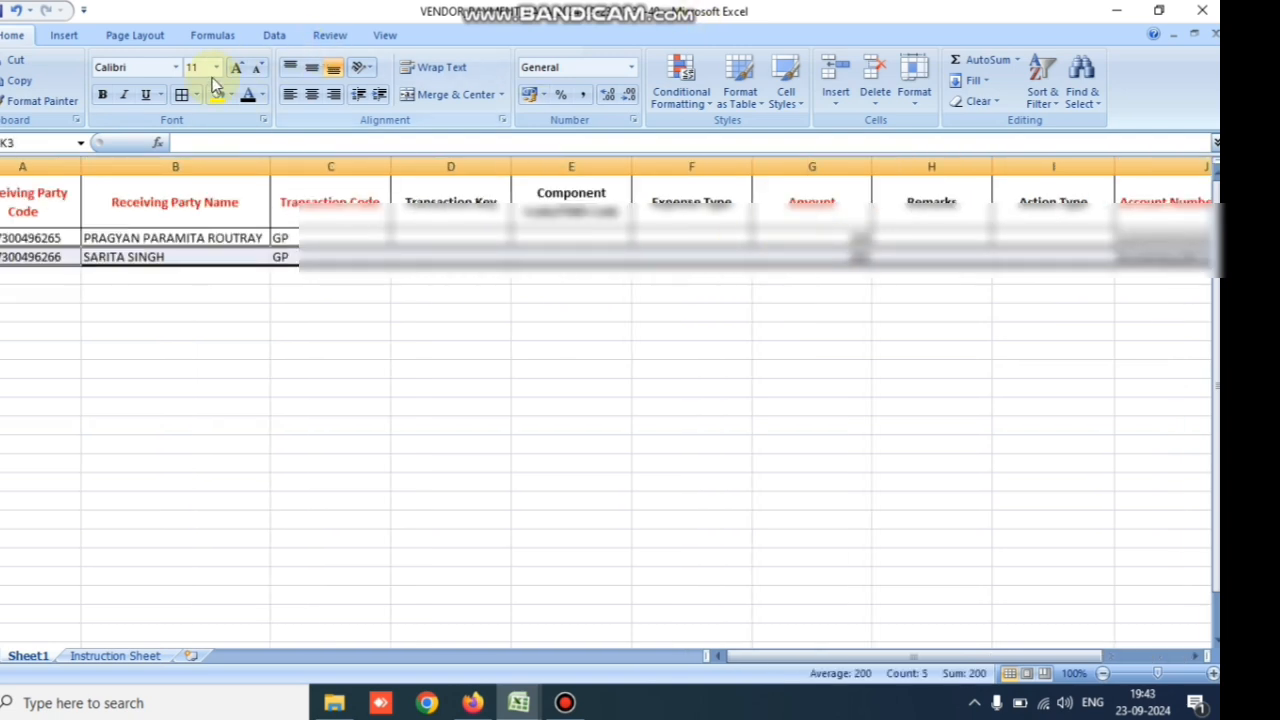
{"action": "left_click", "coordinate": [178, 101]}
{"action": "left_click", "coordinate": [294, 463]}
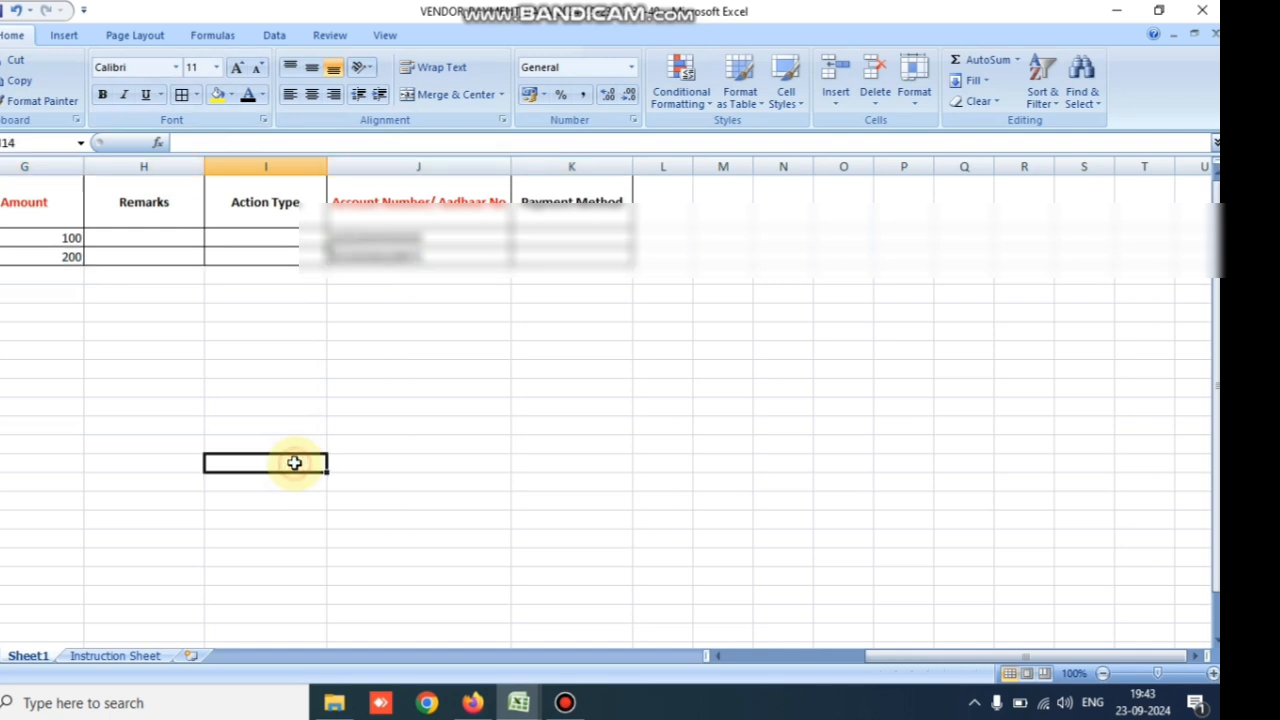
{"action": "left_click_drag", "start_coordinate": [866, 658], "coordinate": [735, 658]}
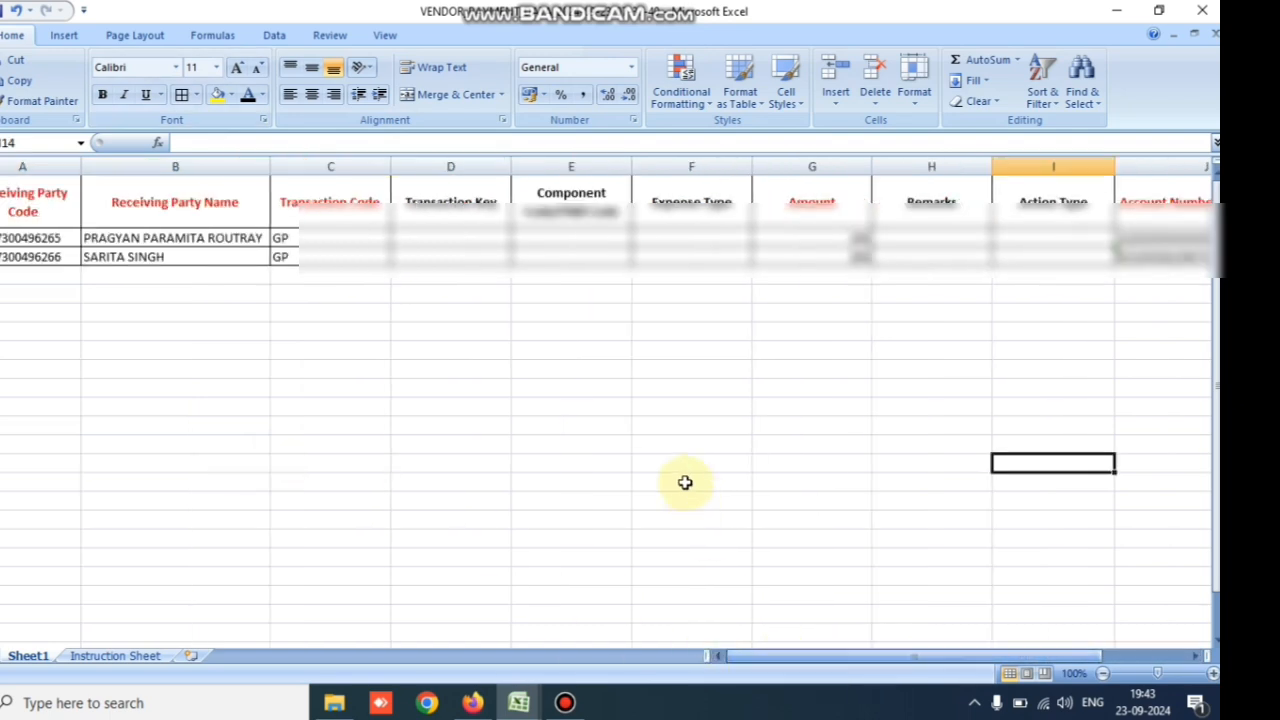
{"action": "left_click", "coordinate": [684, 483]}
{"action": "key", "text": "ctrl+a"}
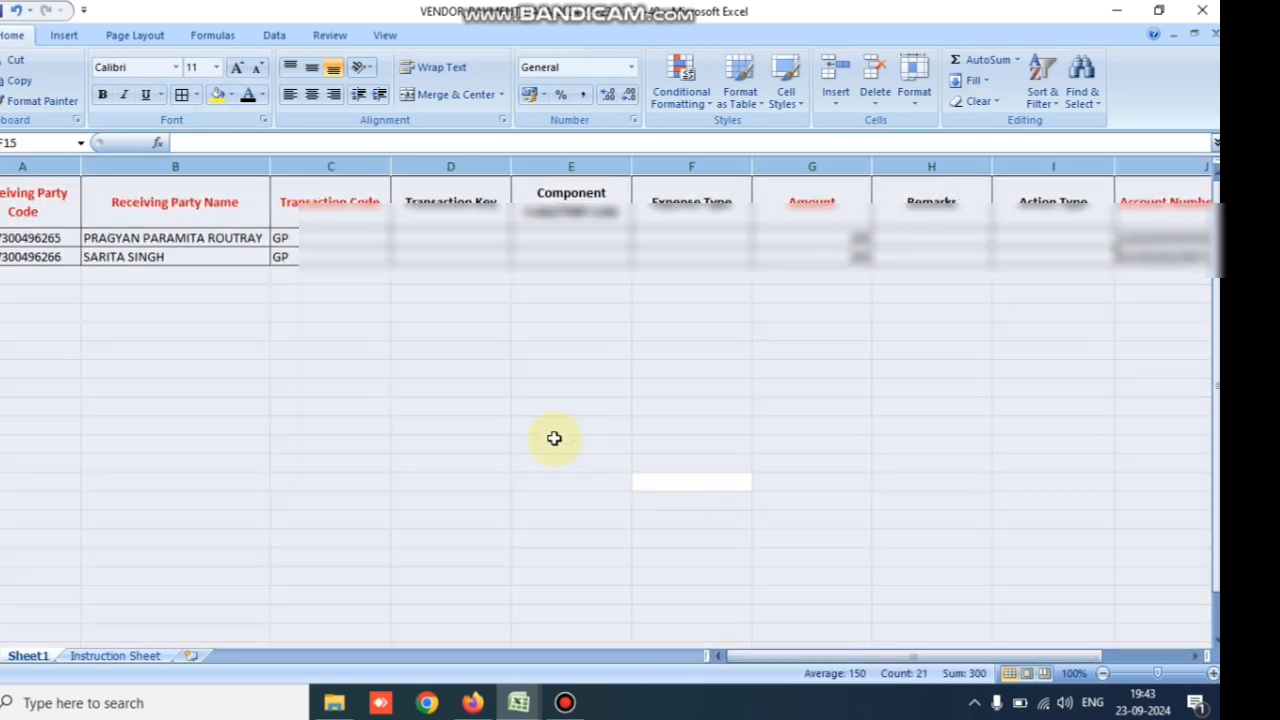
{"action": "left_click", "coordinate": [470, 406]}
{"action": "left_click", "coordinate": [1203, 11]}
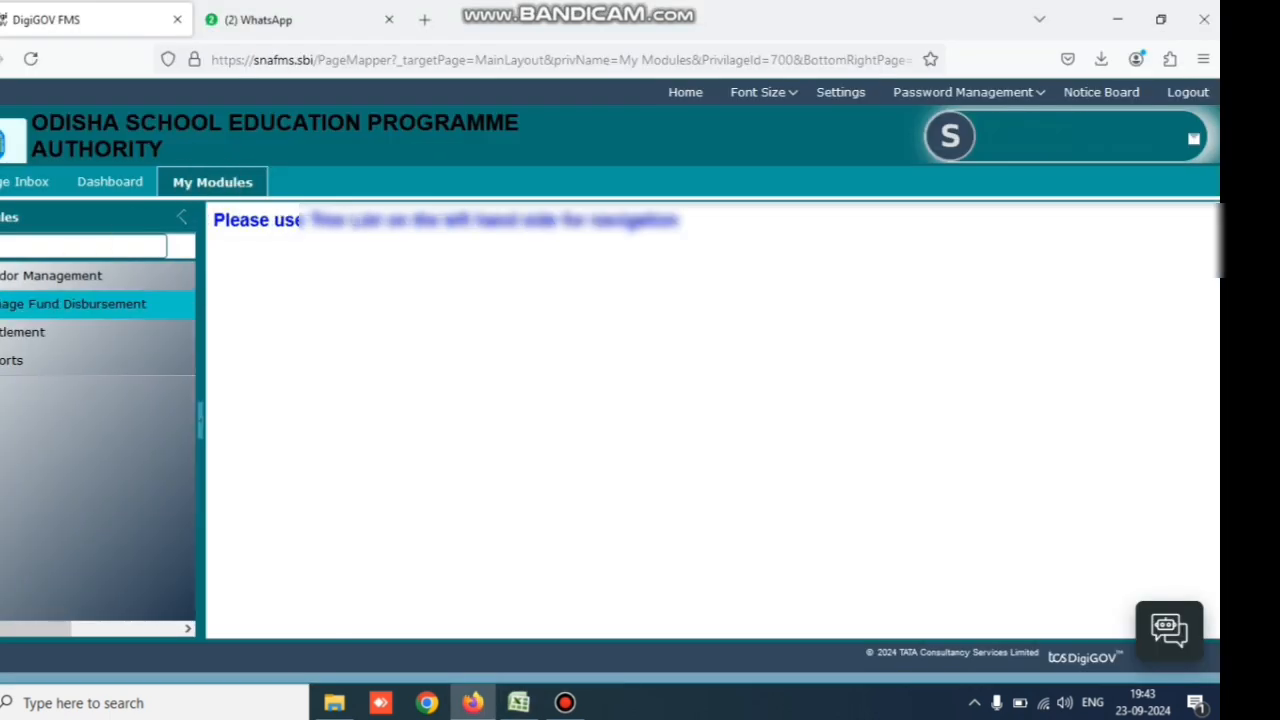
Reopen the Fund Disbursement form with Vendor nature, Vendor Payment type and Bulk Upload mode.
{"action": "left_click", "coordinate": [2, 304]}
{"action": "left_click", "coordinate": [42, 340]}
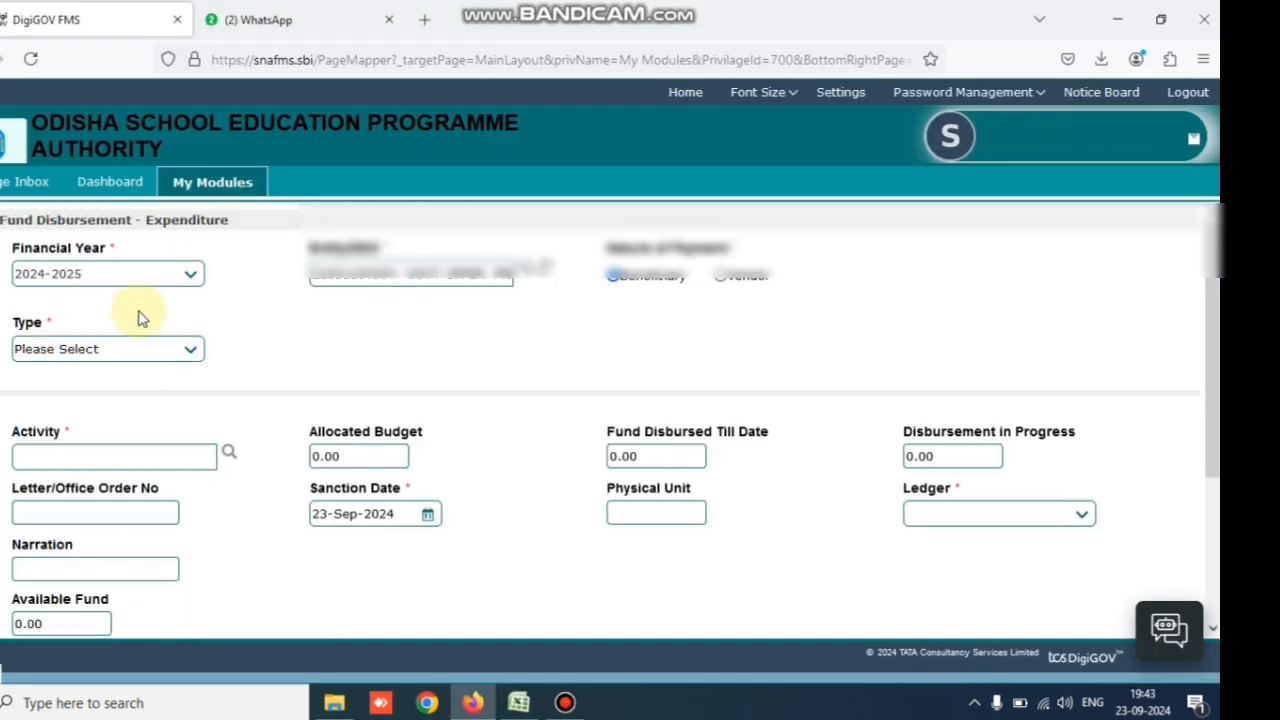
{"action": "left_click", "coordinate": [720, 275]}
{"action": "left_click", "coordinate": [190, 349]}
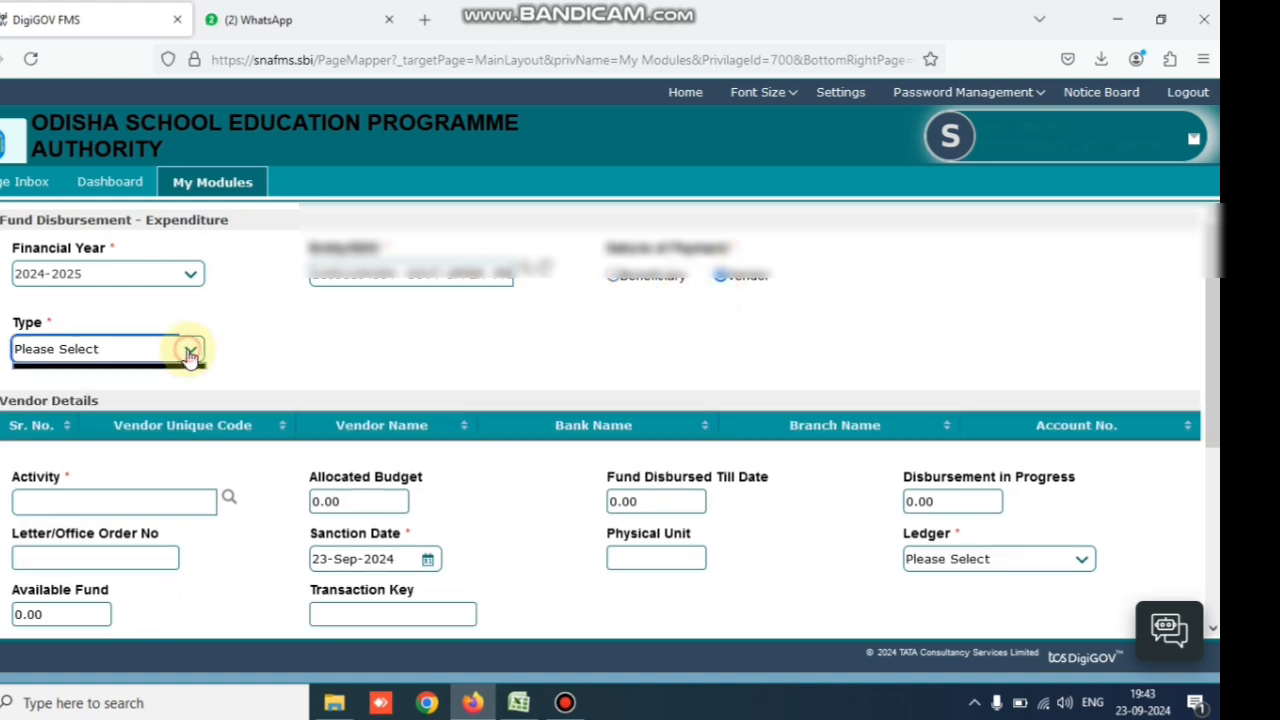
{"action": "left_click", "coordinate": [96, 428]}
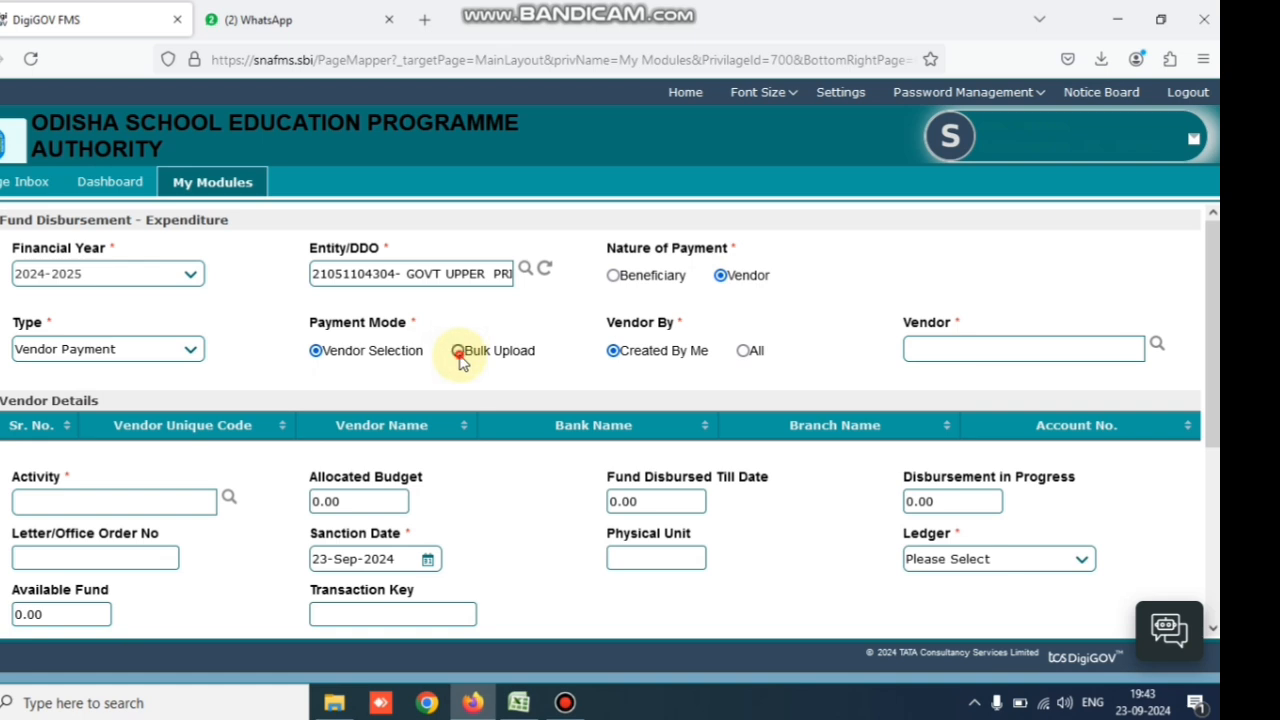
{"action": "left_click", "coordinate": [459, 351]}
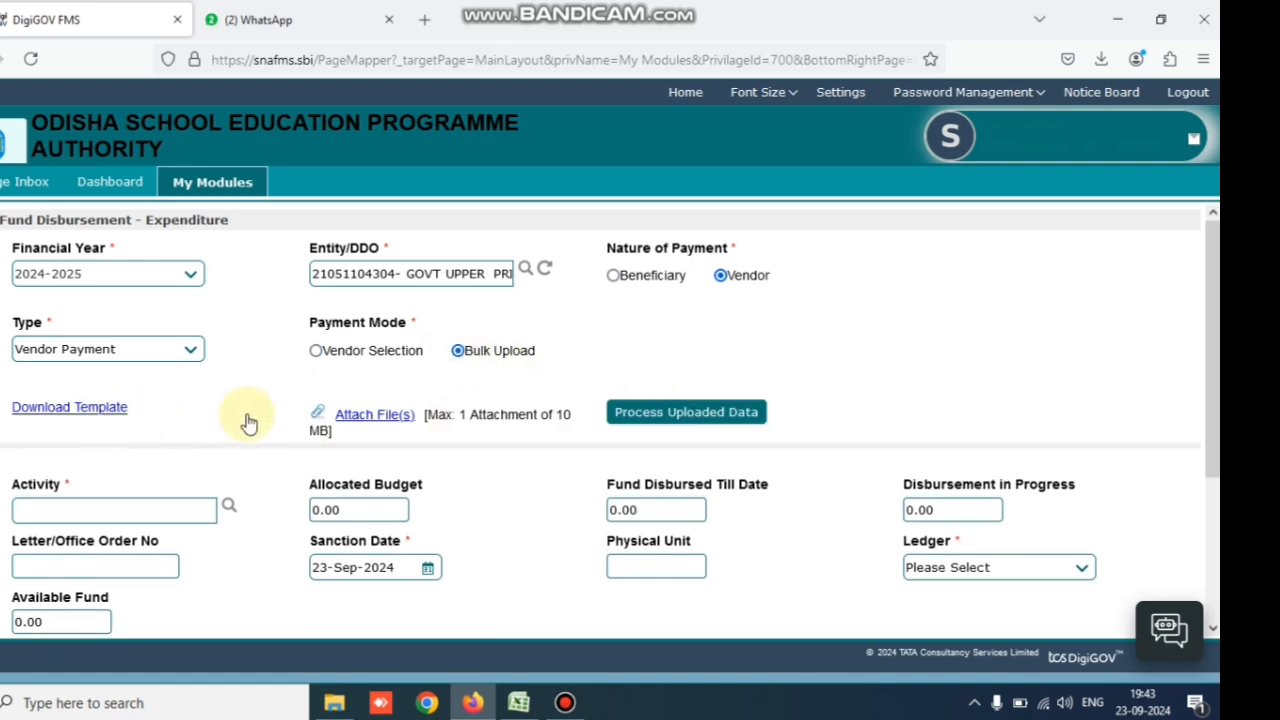
Upload VENDOR_PAYMENT_DATA_2024-09-23_07-37-40.xlsx (13.11 KB) from Downloads as the bulk-upload attachment.
{"action": "left_click", "coordinate": [372, 420]}
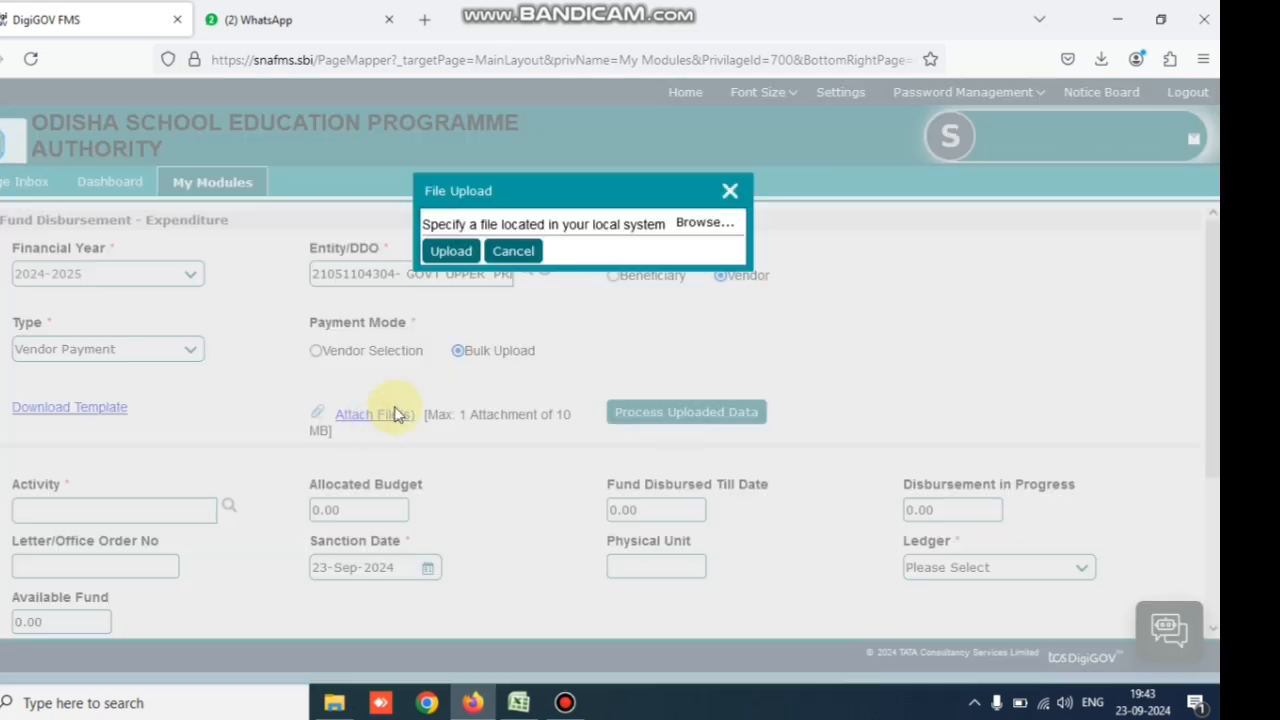
{"action": "left_click", "coordinate": [711, 233]}
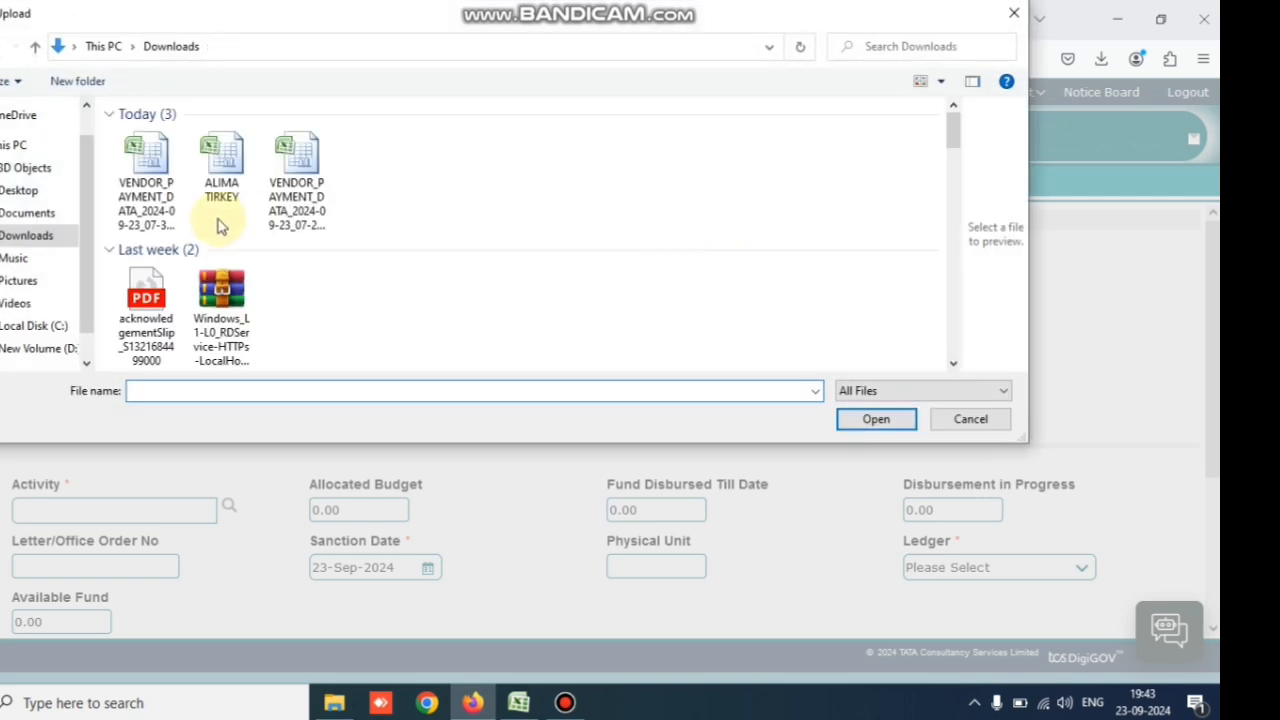
{"action": "left_click", "coordinate": [166, 205]}
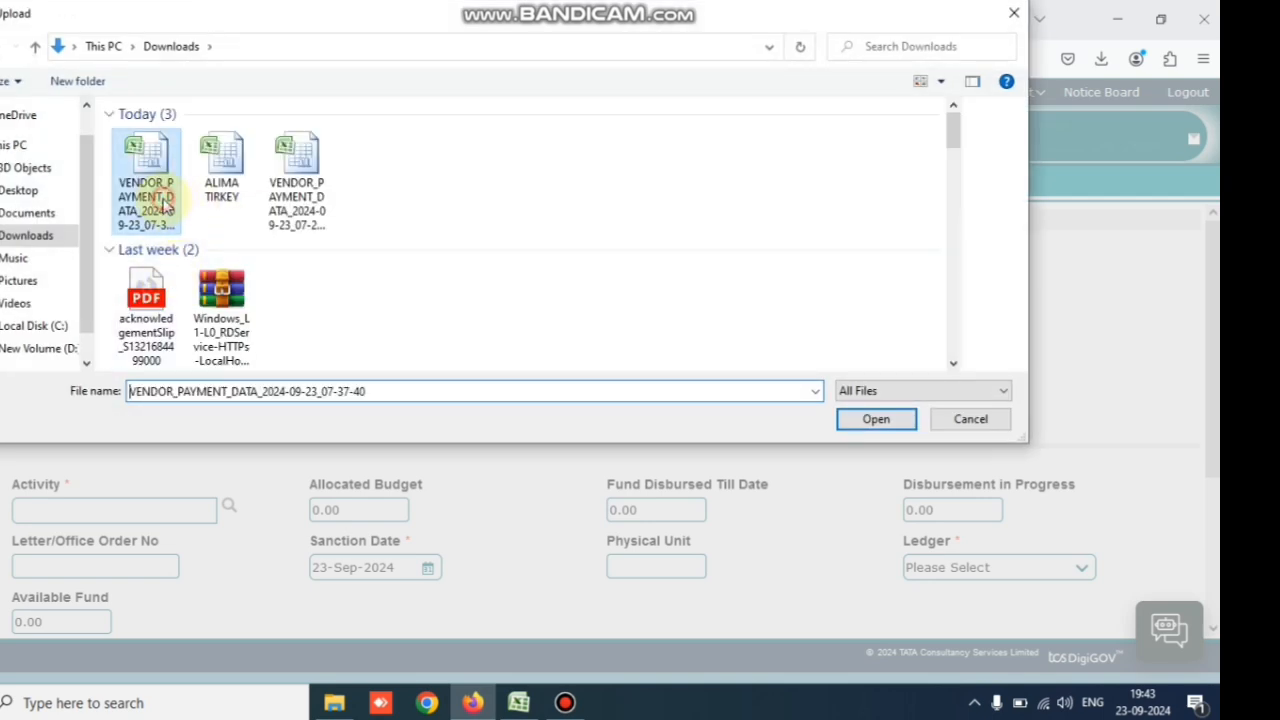
{"action": "left_click", "coordinate": [876, 420]}
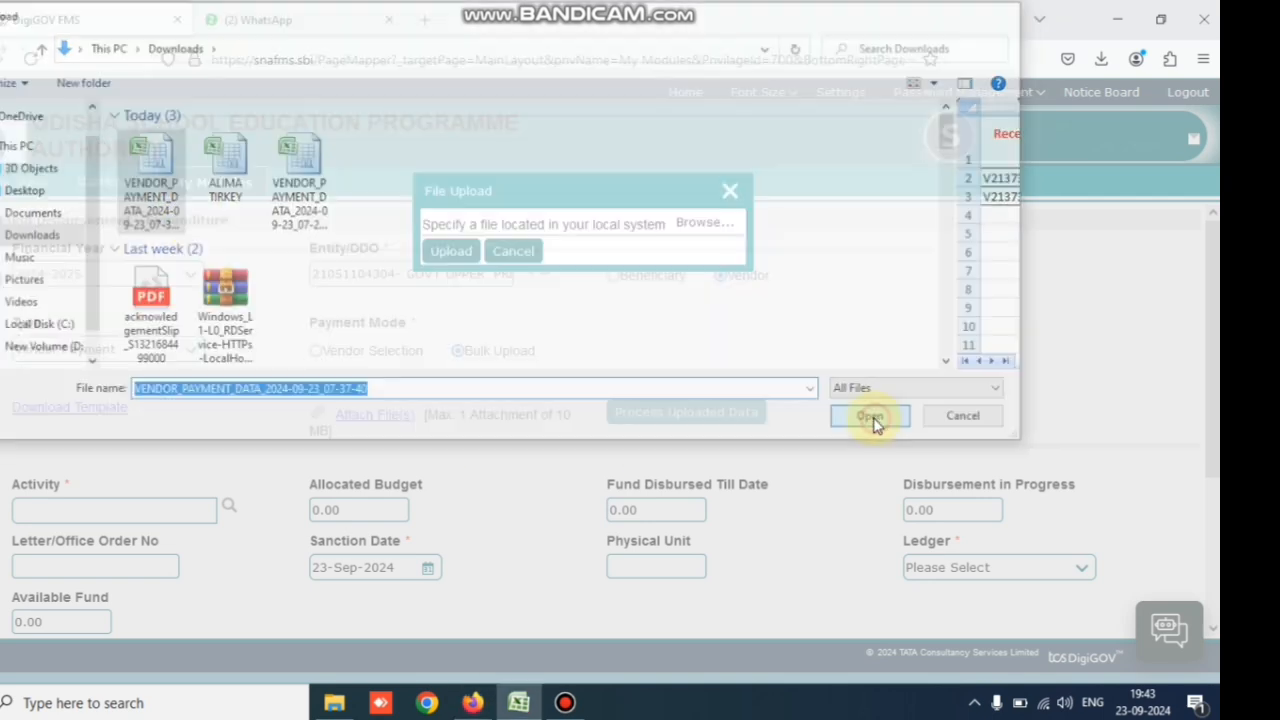
{"action": "left_click", "coordinate": [458, 287]}
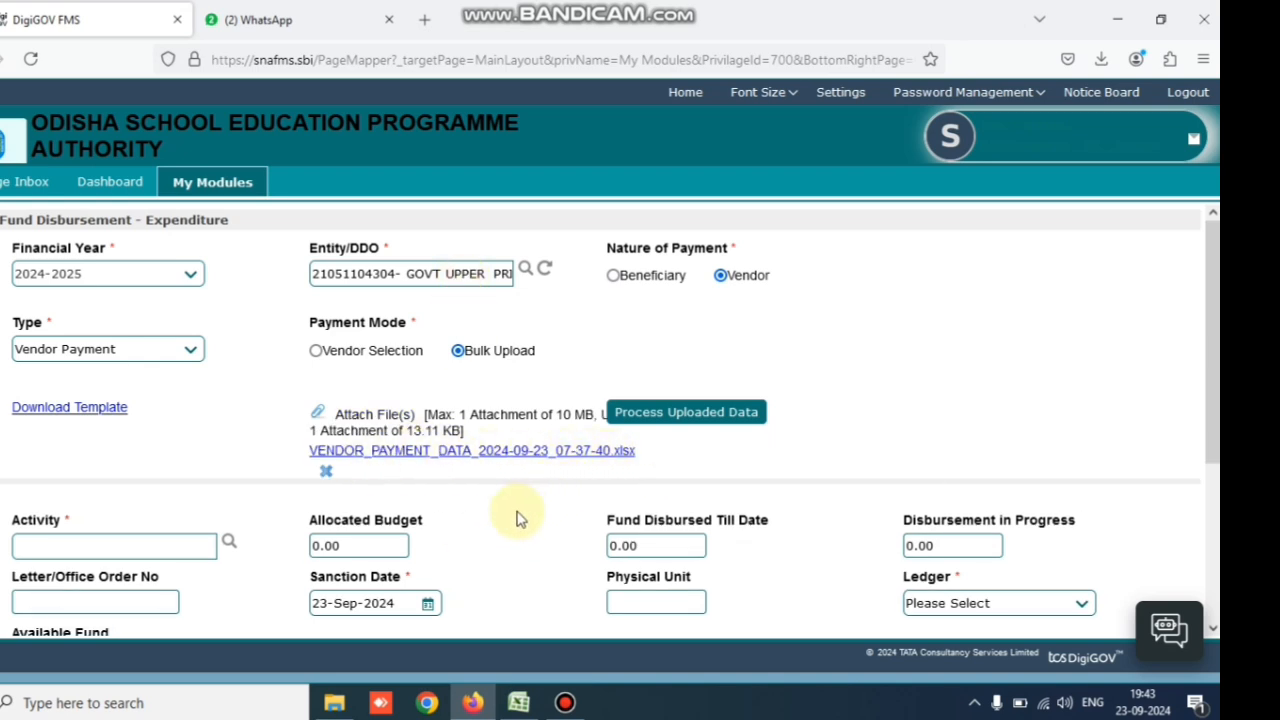
{"action": "scroll", "coordinate": [517, 518], "scroll_direction": "down", "scroll_amount": 2}
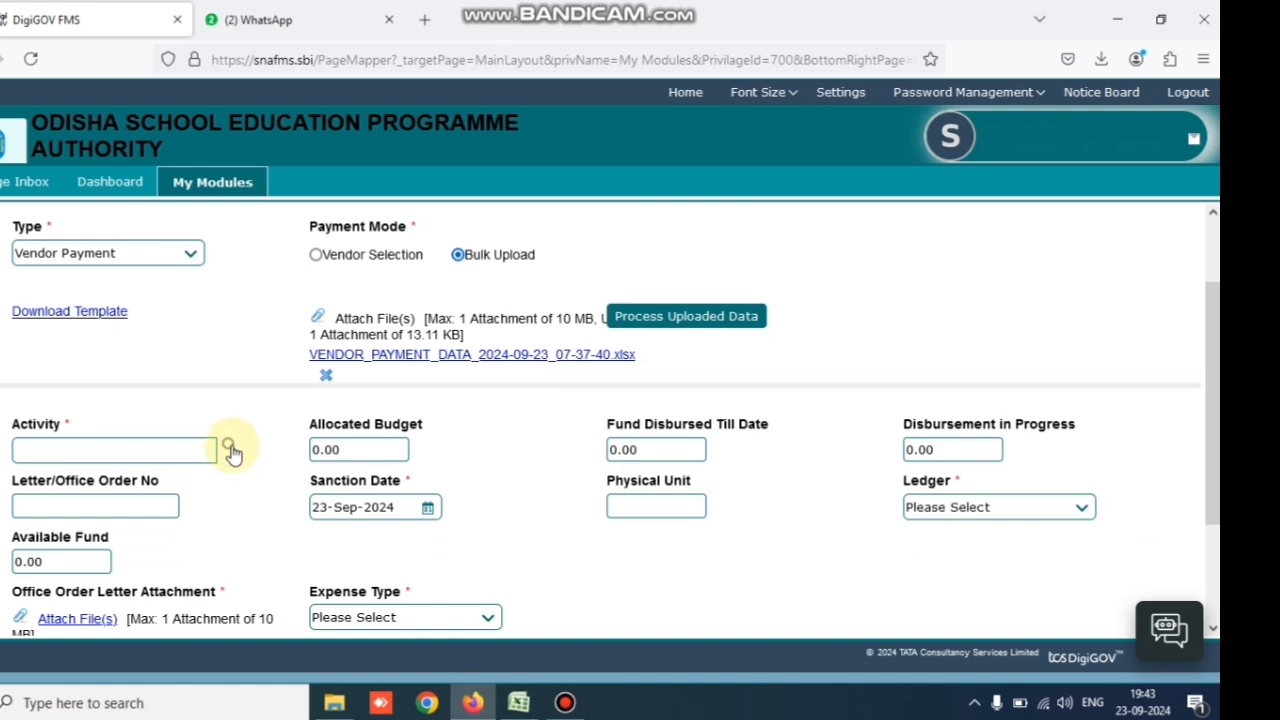
Search the scheme tree for MAIN and pick Activity 5.4.3.1 Maintenance (KGBV-III).
{"action": "left_click", "coordinate": [229, 448]}
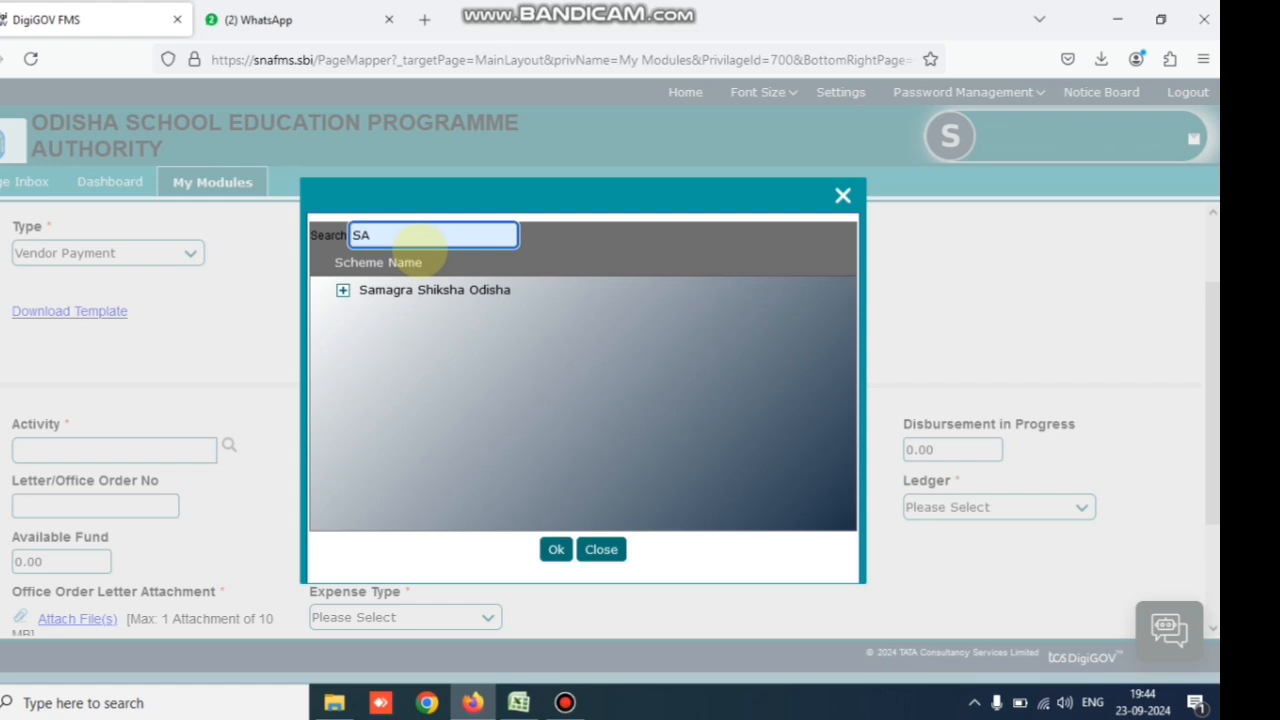
{"action": "key", "text": "Return"}
{"action": "type", "text": "AINAI"}
{"action": "key", "text": "Return"}
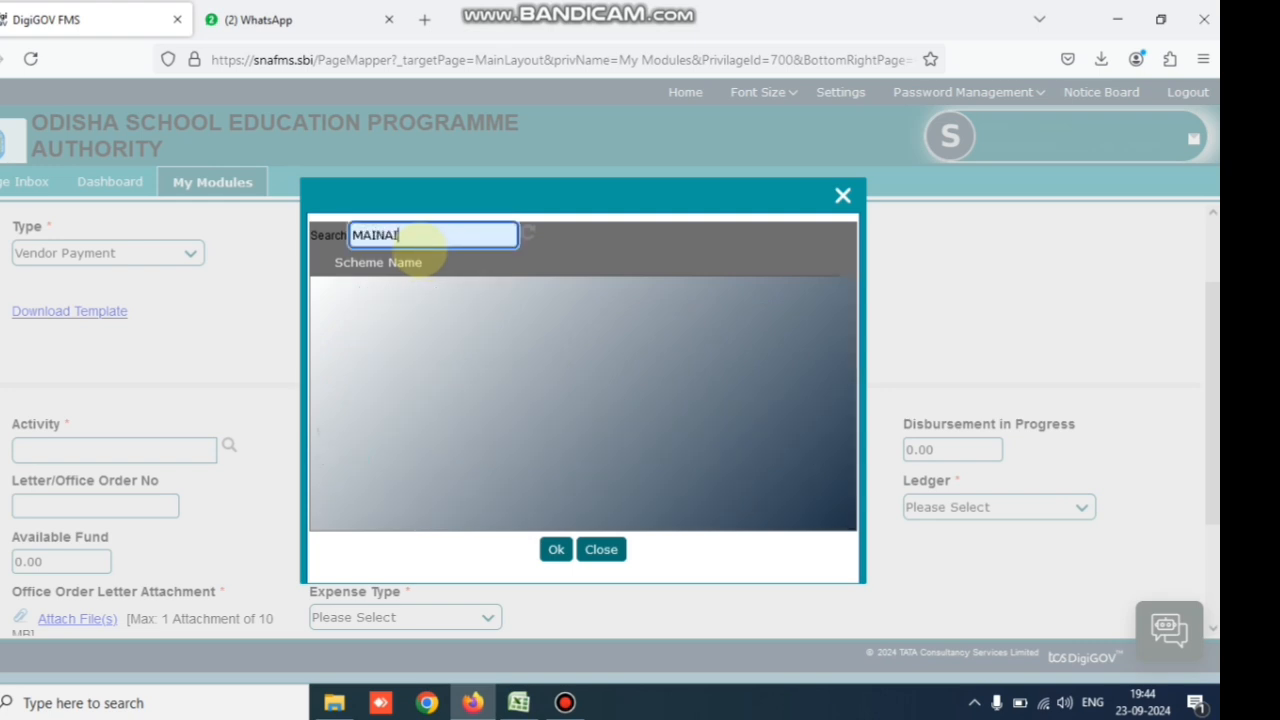
{"action": "key", "text": "BackSpace"}
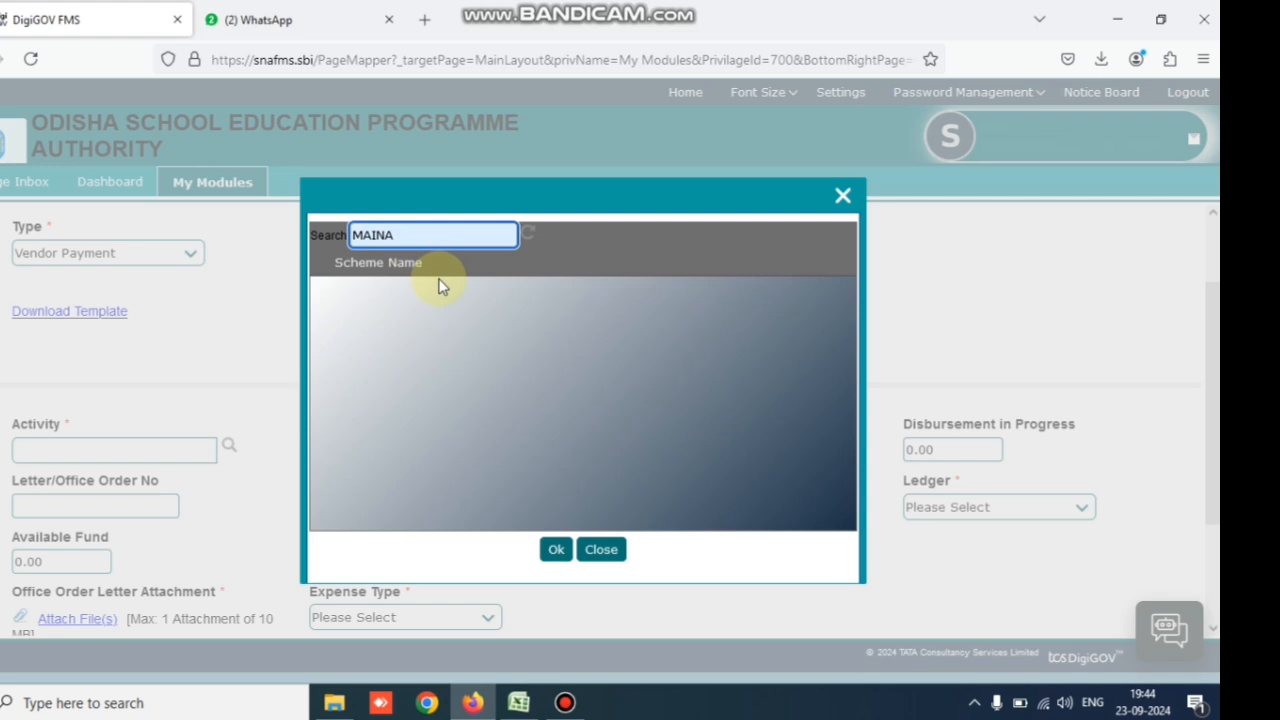
{"action": "key", "text": "BackSpace"}
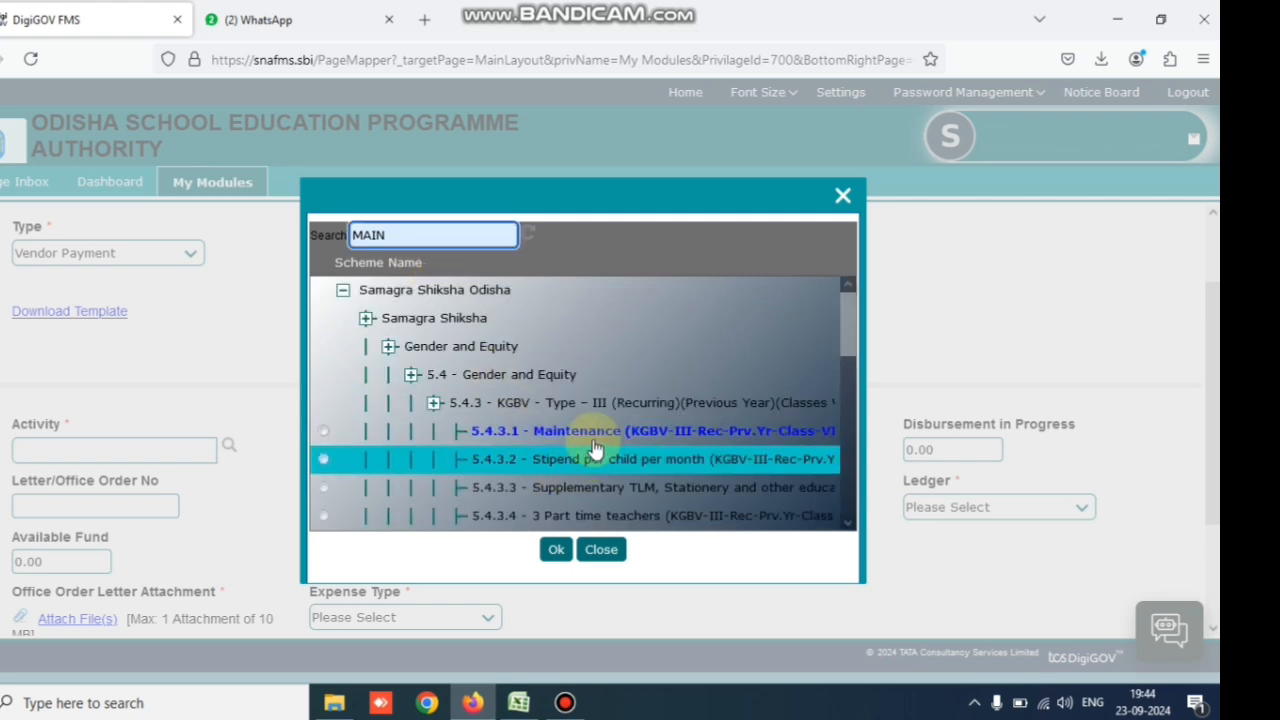
{"action": "left_click", "coordinate": [592, 437]}
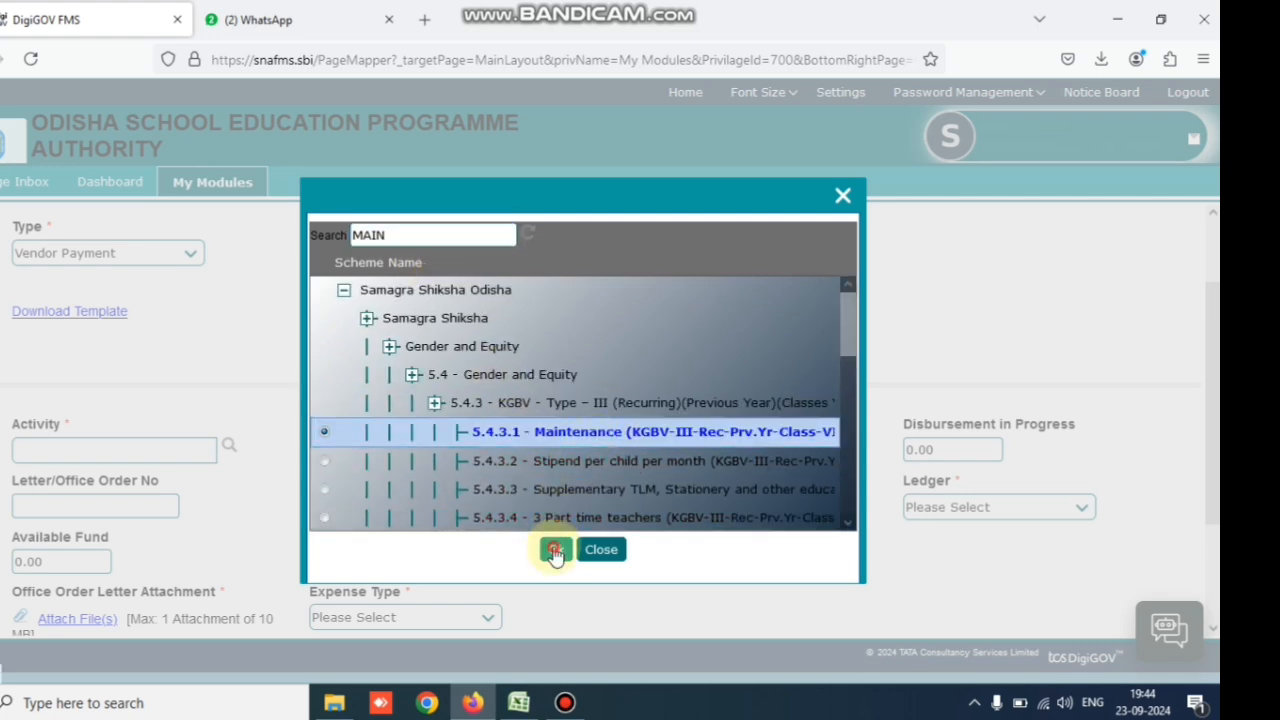
{"action": "left_click", "coordinate": [556, 549]}
{"action": "scroll", "coordinate": [470, 553], "scroll_direction": "down", "scroll_amount": 2}
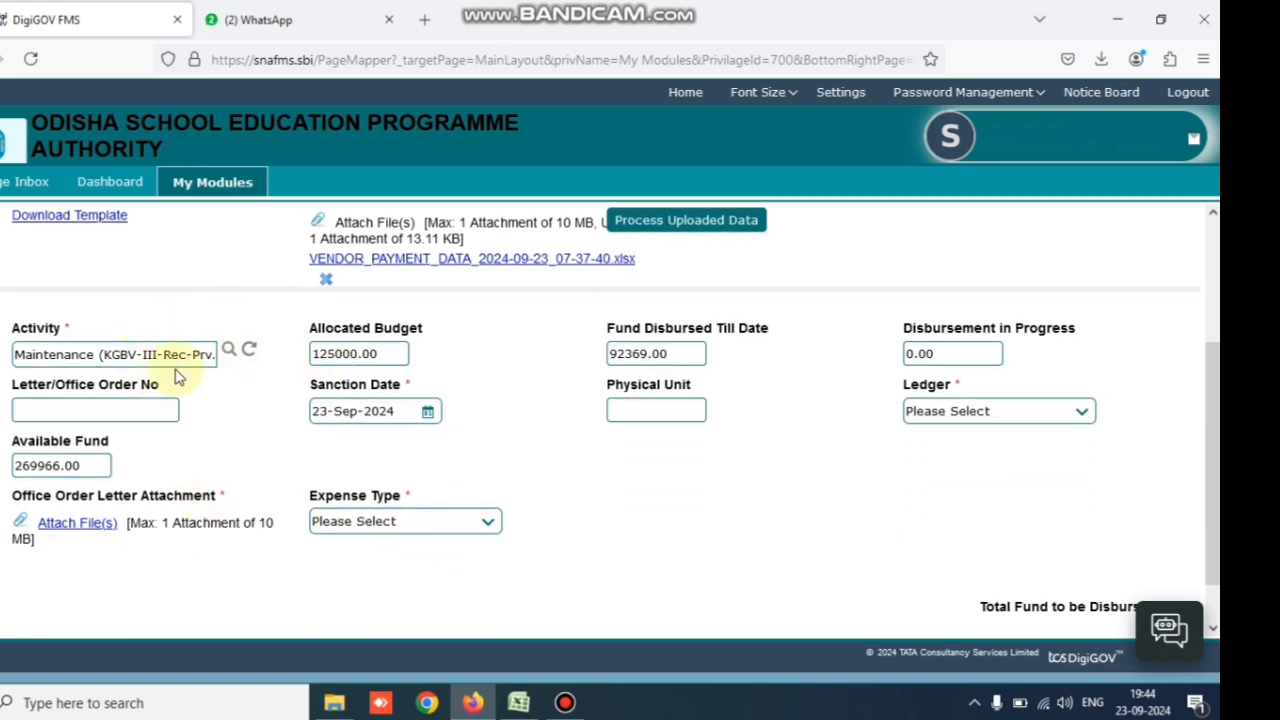
Enter office order number 15/24-25 and upload NOTESHEET 15.pdf as the order letter.
{"action": "left_click", "coordinate": [143, 411]}
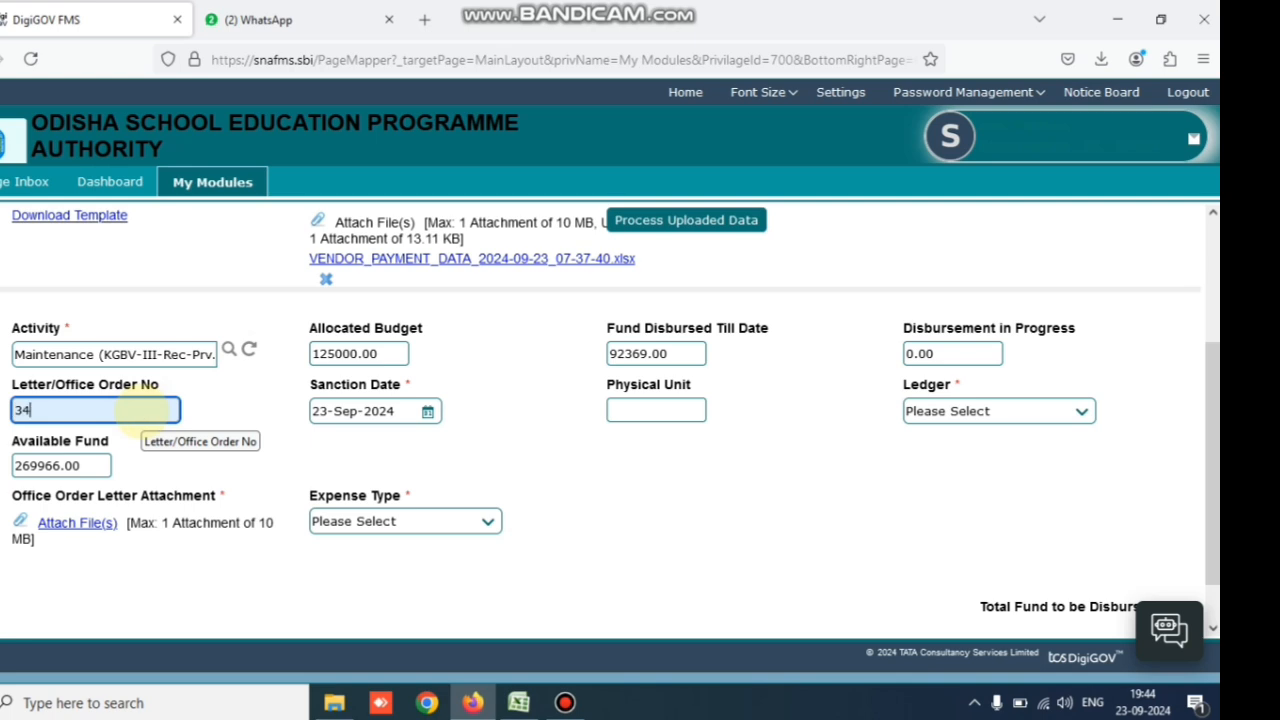
{"action": "type", "text": "15/24-25"}
{"action": "left_click", "coordinate": [95, 533]}
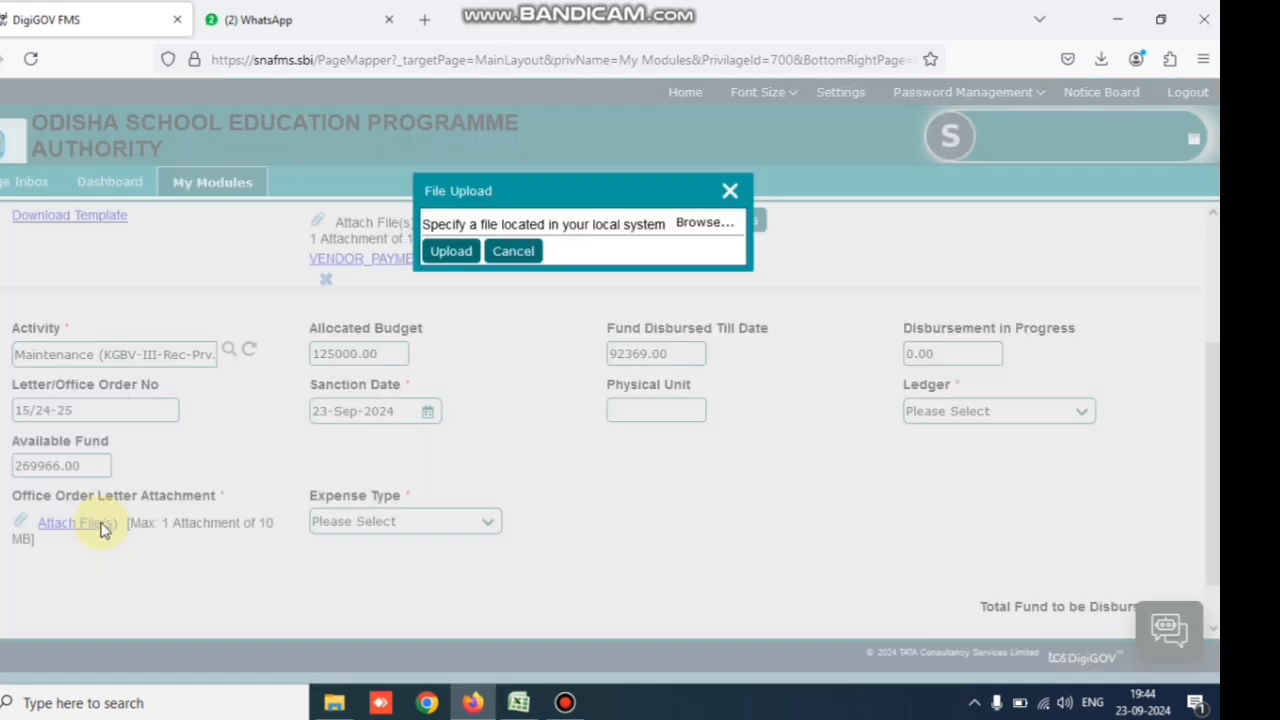
{"action": "left_click", "coordinate": [706, 224]}
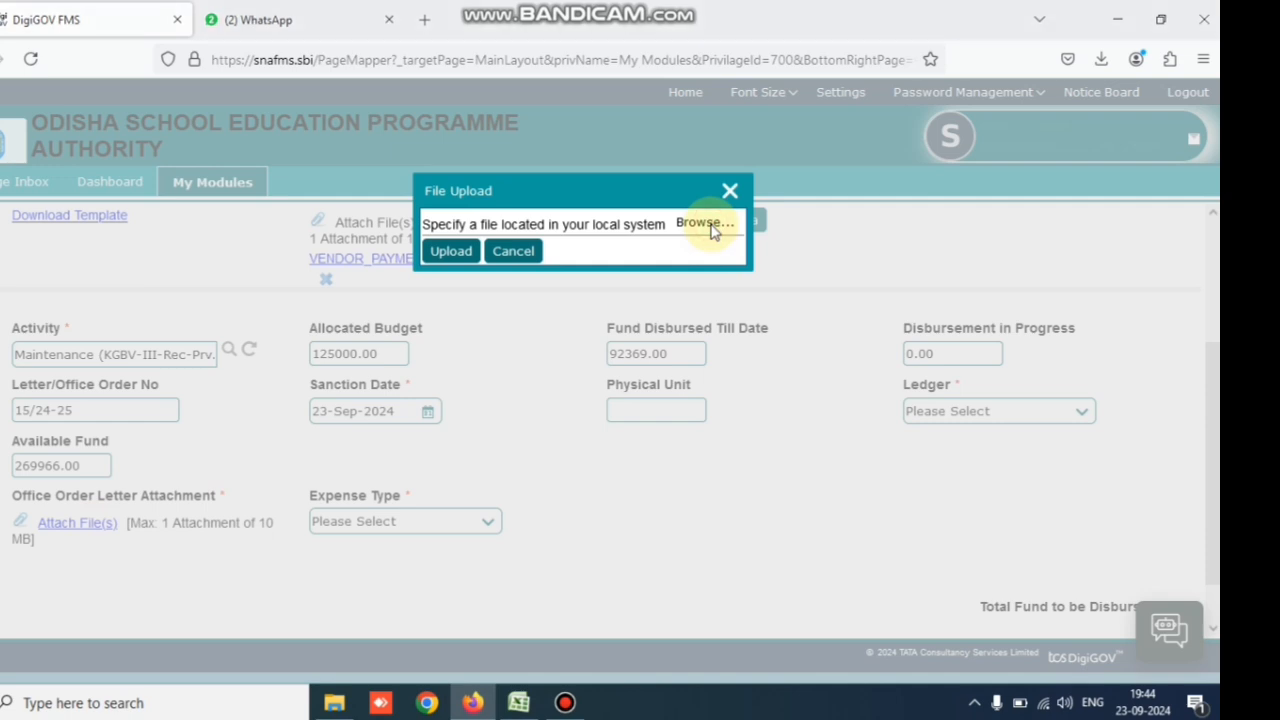
{"action": "scroll", "coordinate": [300, 298], "scroll_direction": "down", "scroll_amount": 2}
{"action": "left_click", "coordinate": [152, 178]}
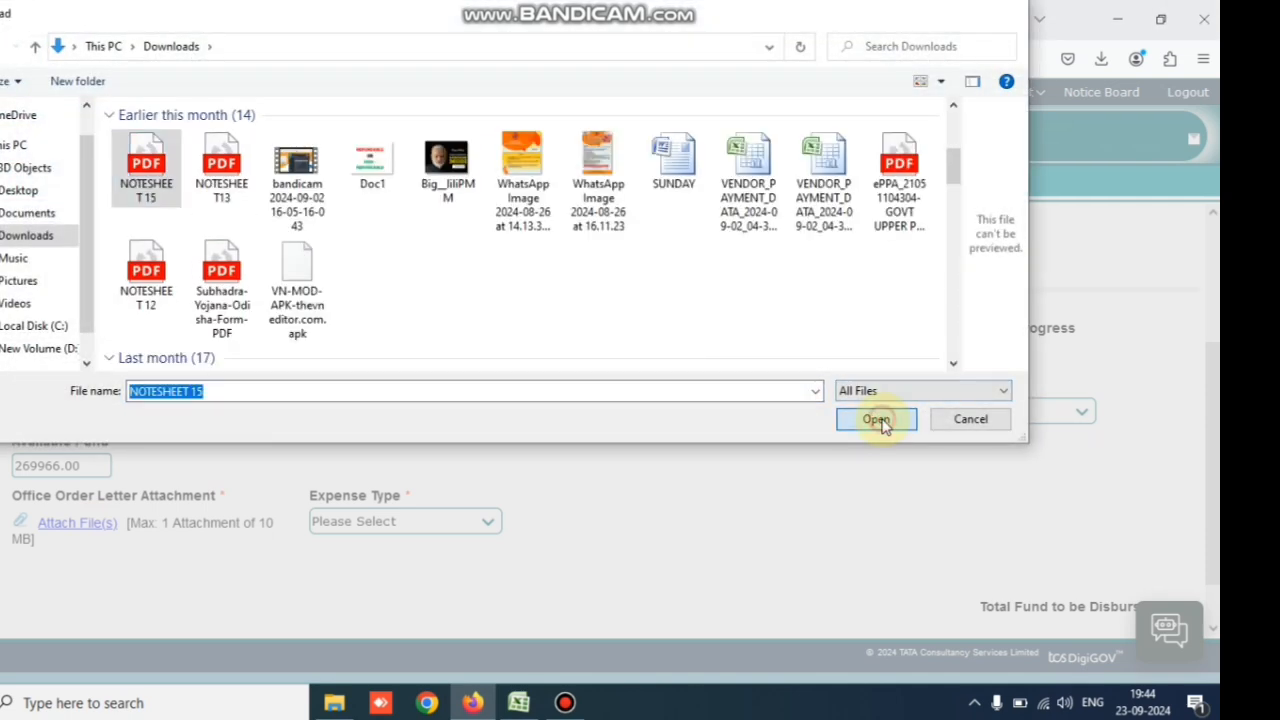
{"action": "left_click", "coordinate": [880, 426]}
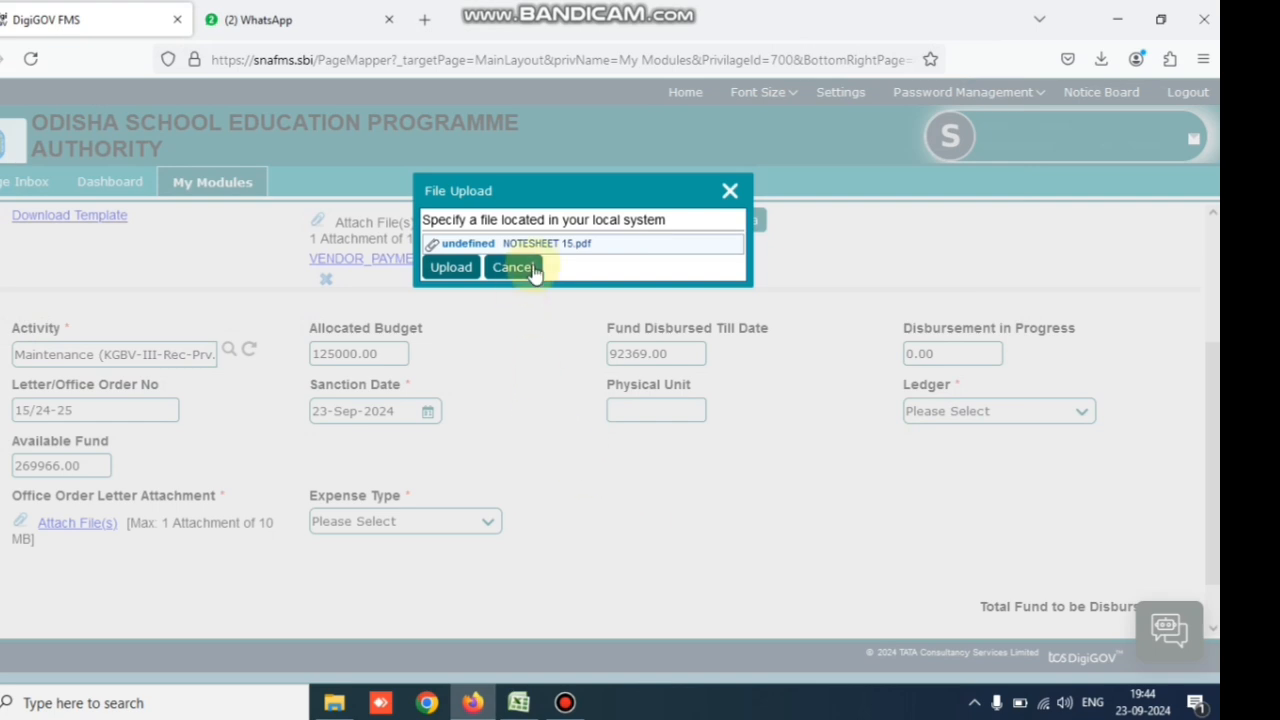
{"action": "left_click", "coordinate": [452, 268]}
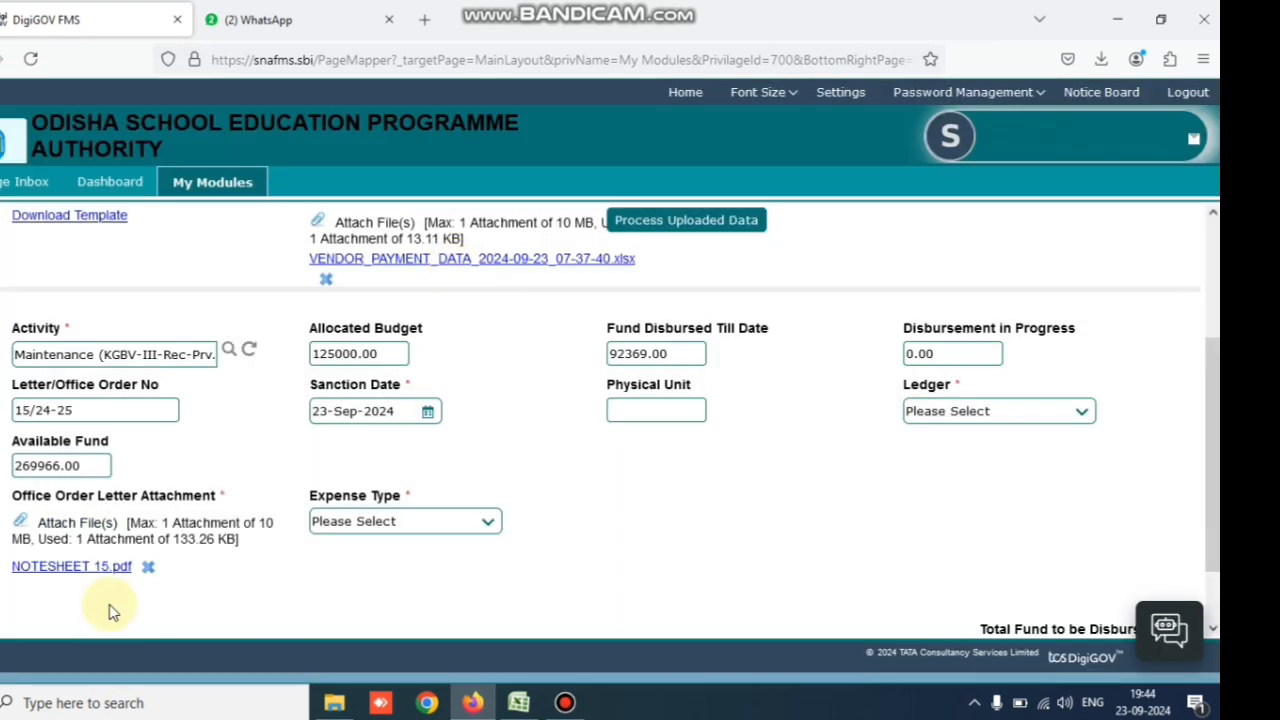
Set the Ledger to Maintenance and the Expense Type to Revenue.
{"action": "left_click", "coordinate": [988, 410]}
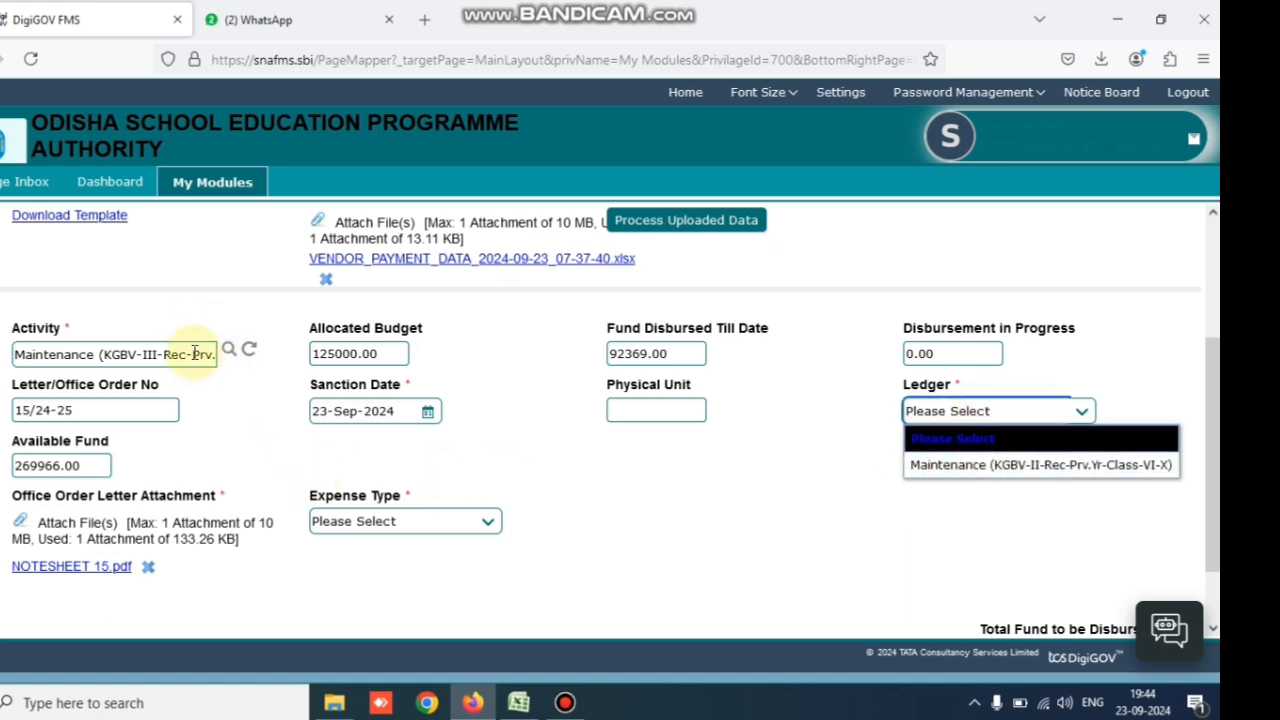
{"action": "left_click", "coordinate": [925, 470]}
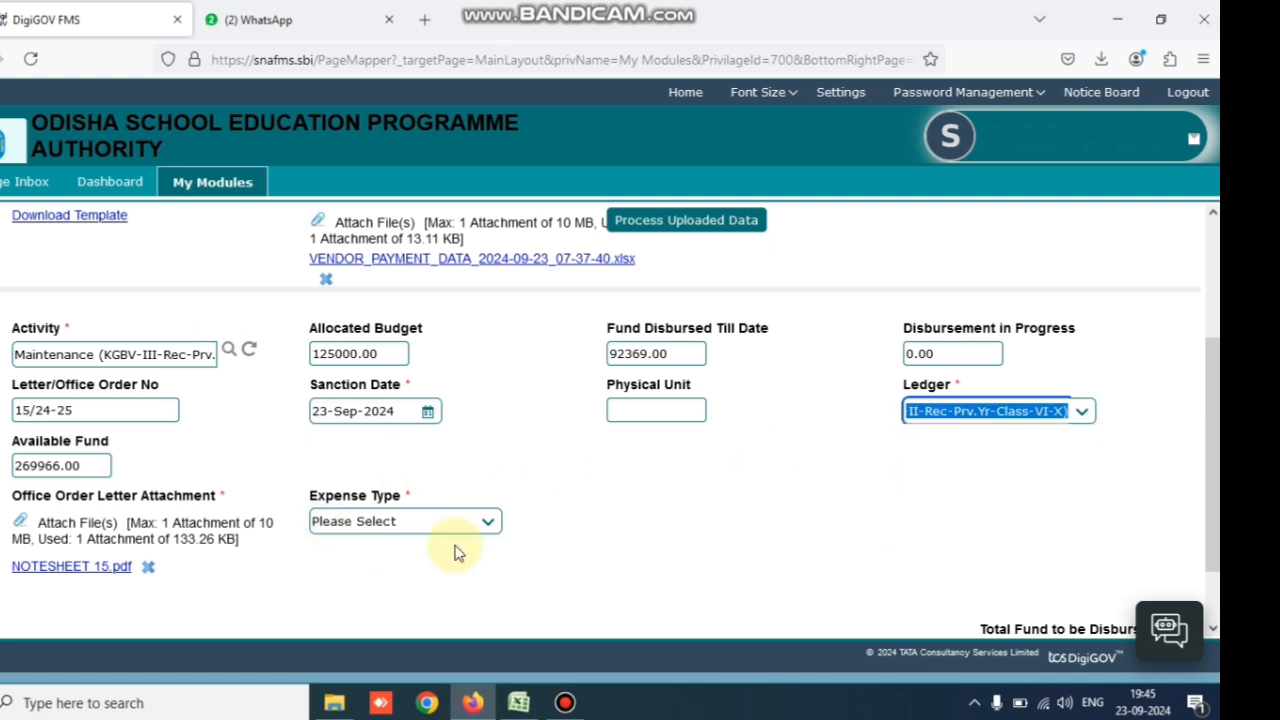
{"action": "left_click", "coordinate": [487, 523]}
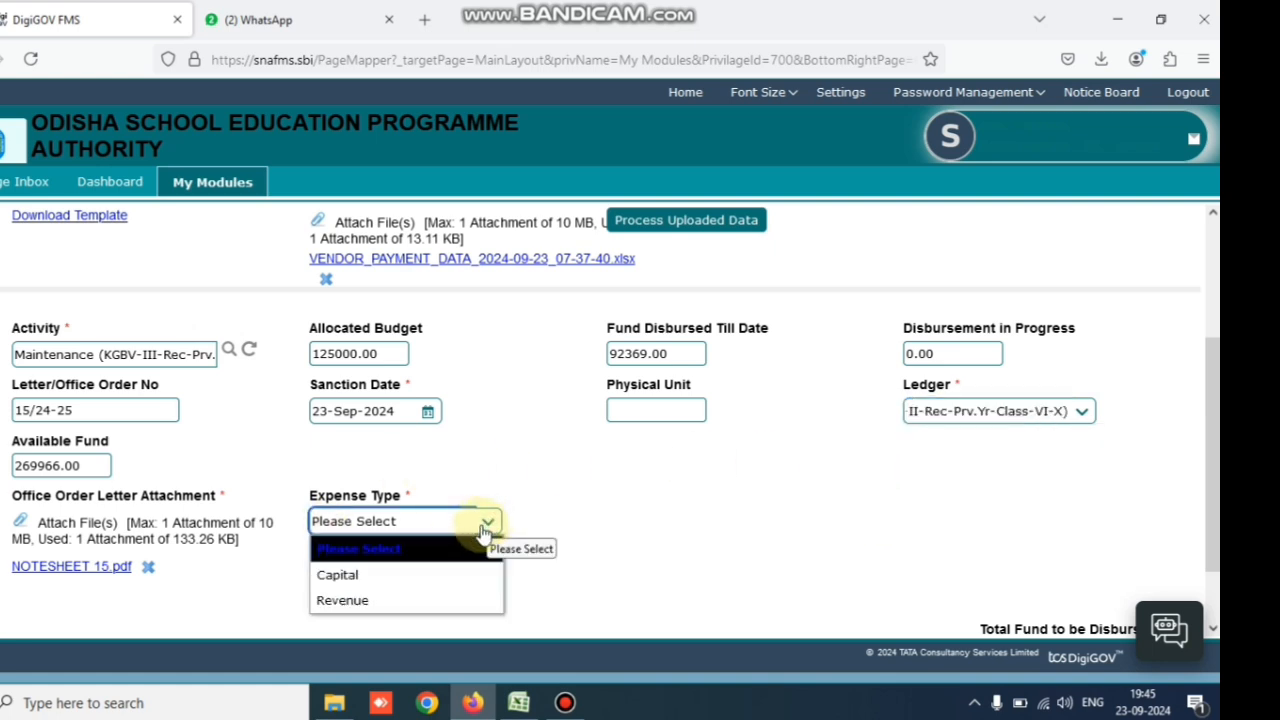
{"action": "left_click", "coordinate": [405, 612]}
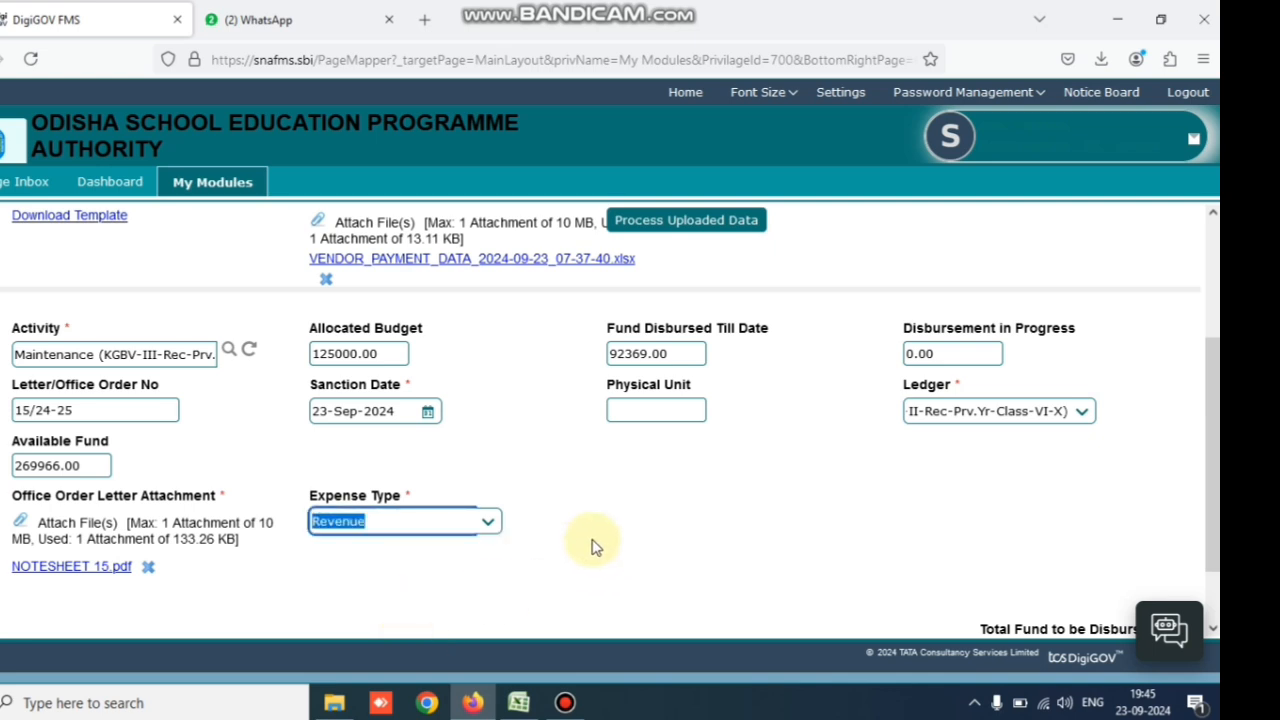
Process the uploaded vendor payment data, which reports no valid records.
{"action": "scroll", "coordinate": [590, 545], "scroll_direction": "down", "scroll_amount": 1}
{"action": "scroll", "coordinate": [595, 540], "scroll_direction": "down", "scroll_amount": 2}
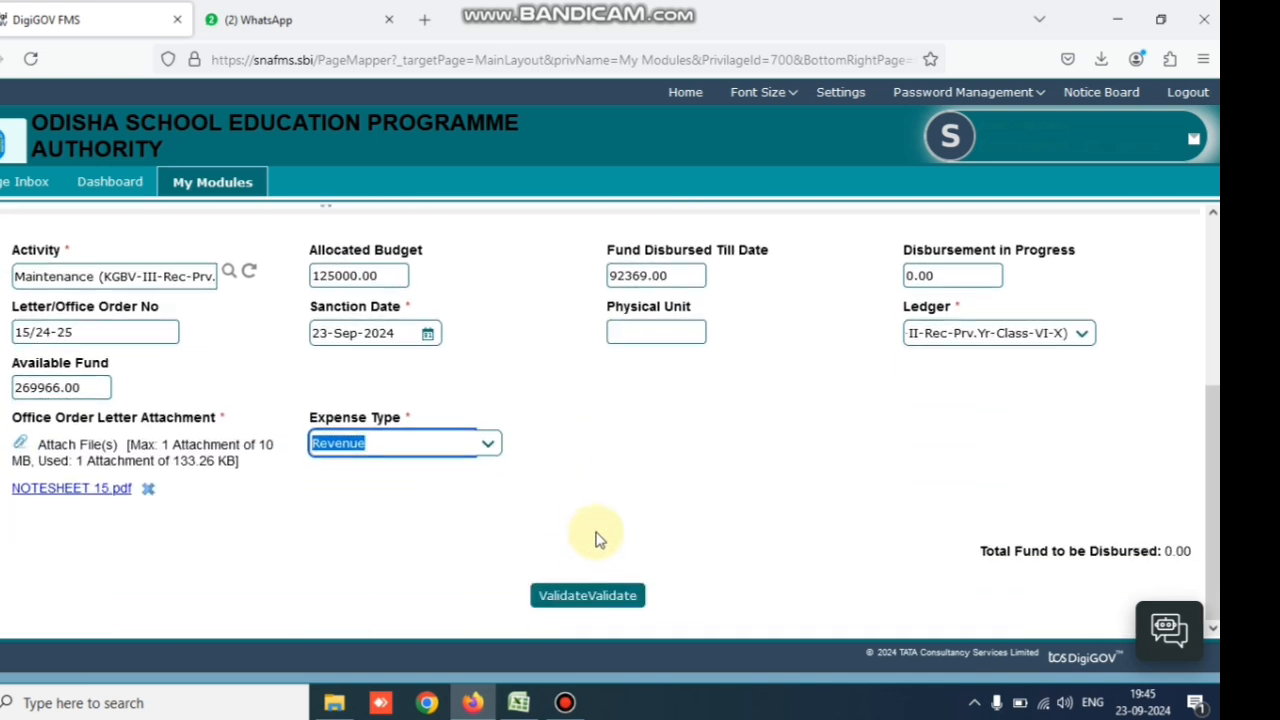
{"action": "scroll", "coordinate": [624, 548], "scroll_direction": "up", "scroll_amount": 3}
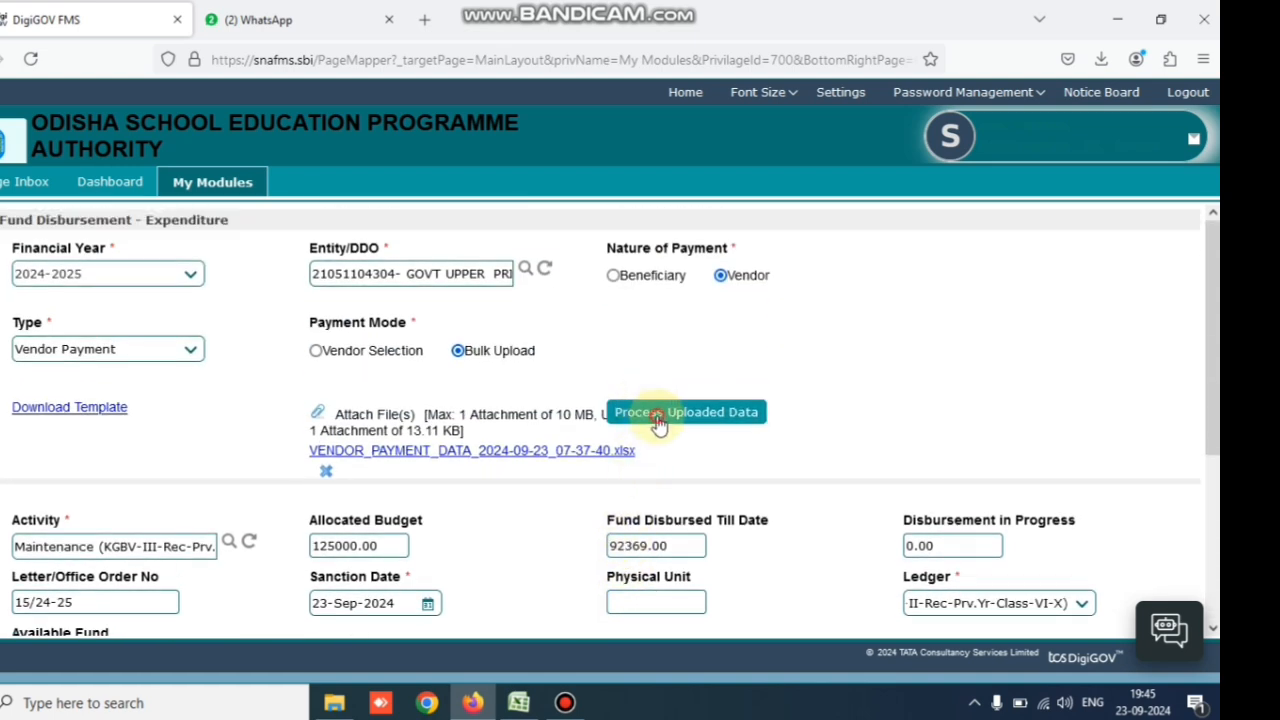
{"action": "left_click", "coordinate": [658, 420]}
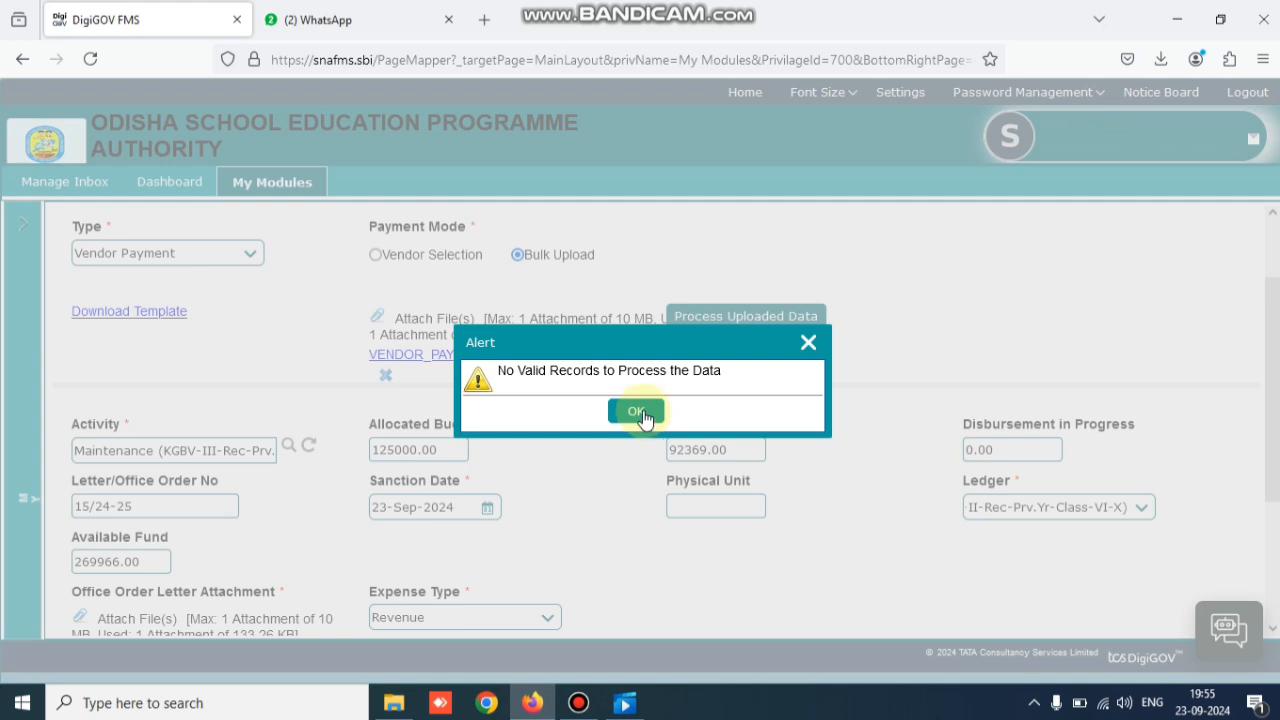
Dismiss the 'No Valid Records to Process the Data' alert.
{"action": "left_click", "coordinate": [634, 415]}
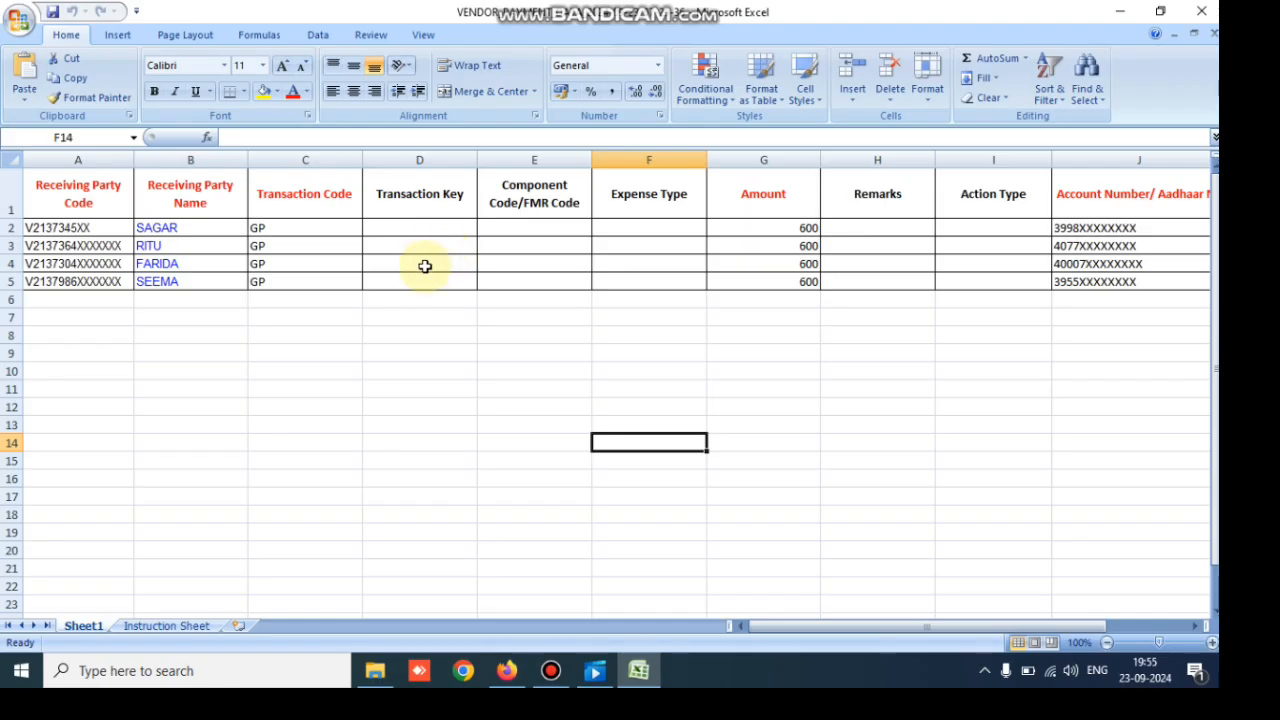
Format the account number cells J2:J5 as Text.
{"action": "left_click", "coordinate": [375, 317]}
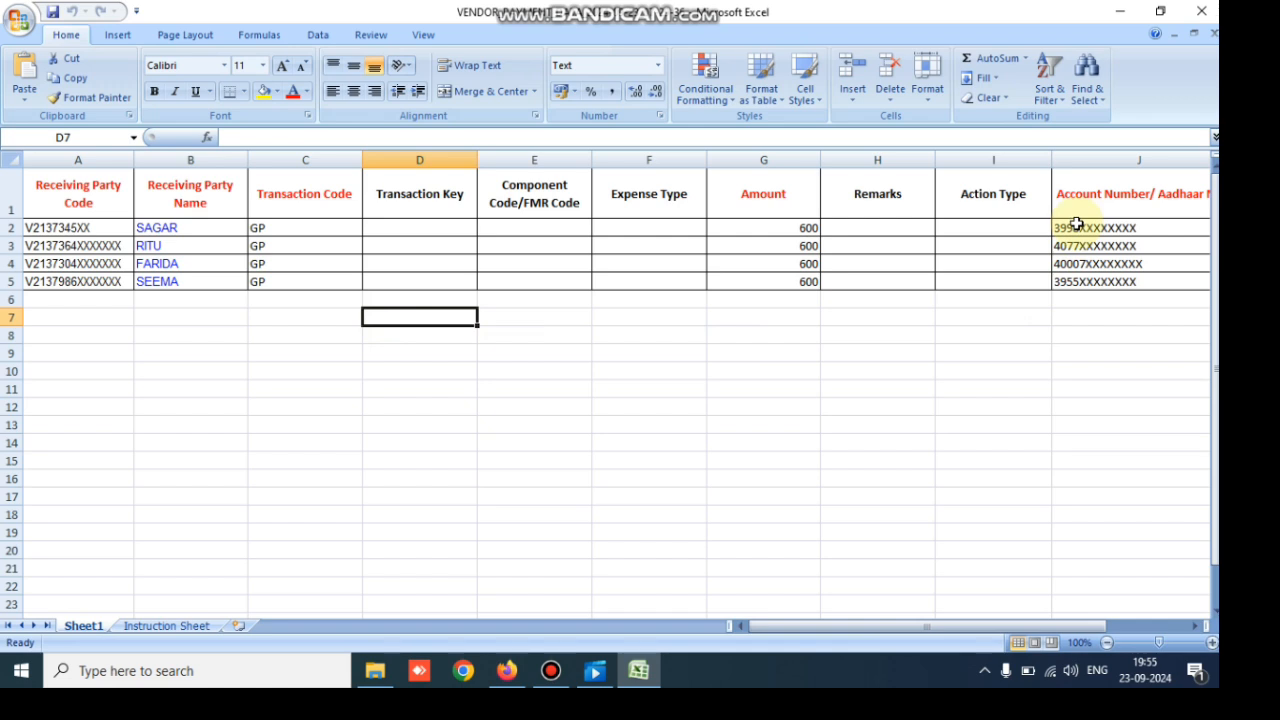
{"action": "left_click_drag", "start_coordinate": [1077, 227], "coordinate": [1078, 282]}
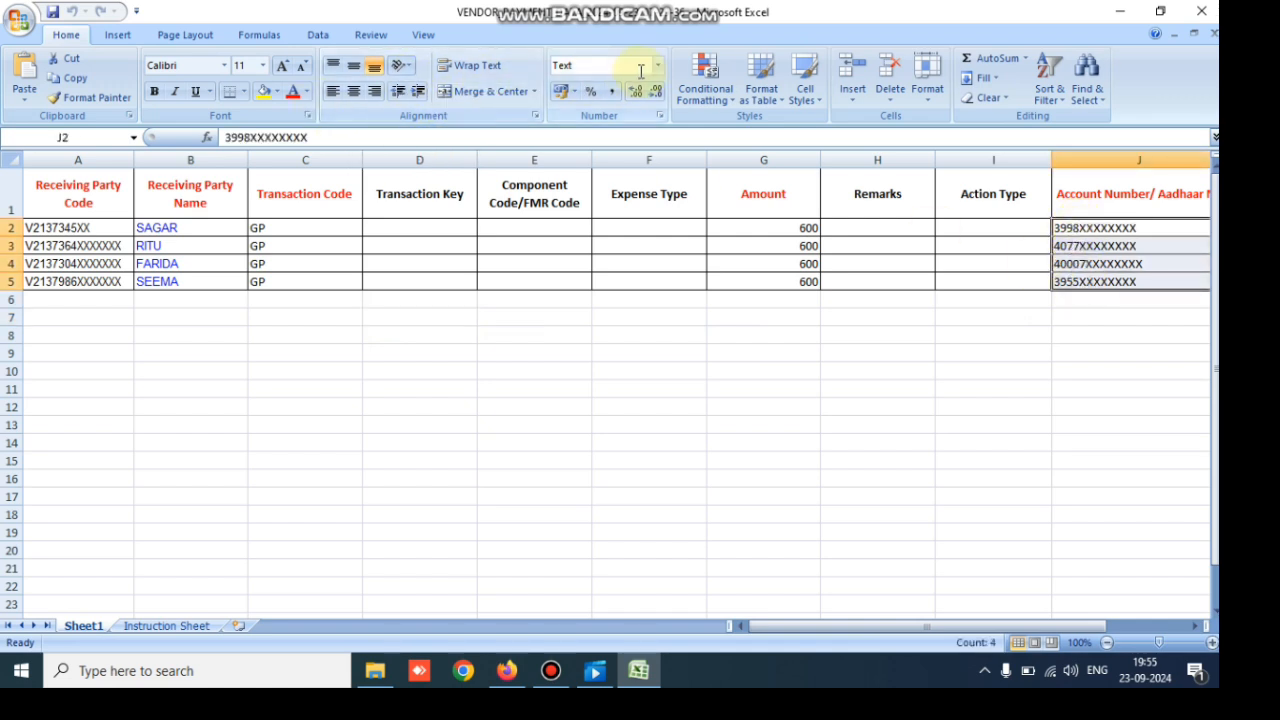
{"action": "left_click", "coordinate": [659, 66]}
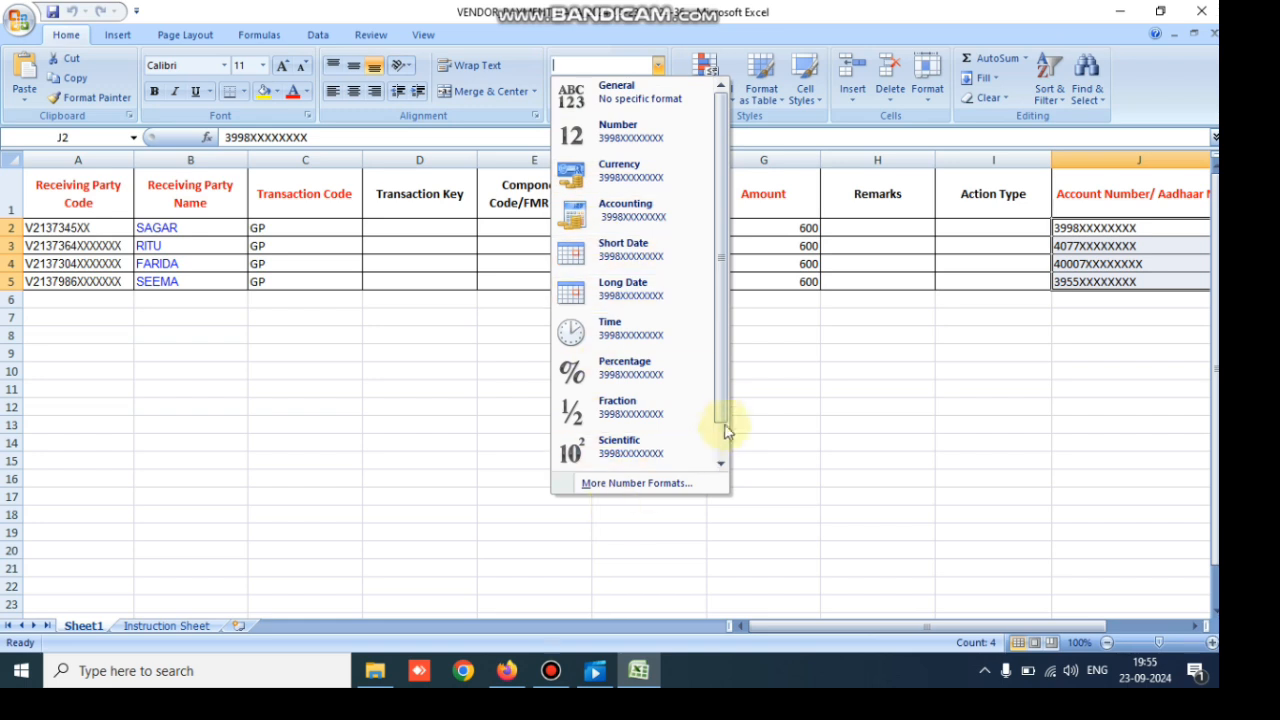
{"action": "left_click_drag", "start_coordinate": [728, 418], "coordinate": [720, 457]}
{"action": "left_click", "coordinate": [623, 451]}
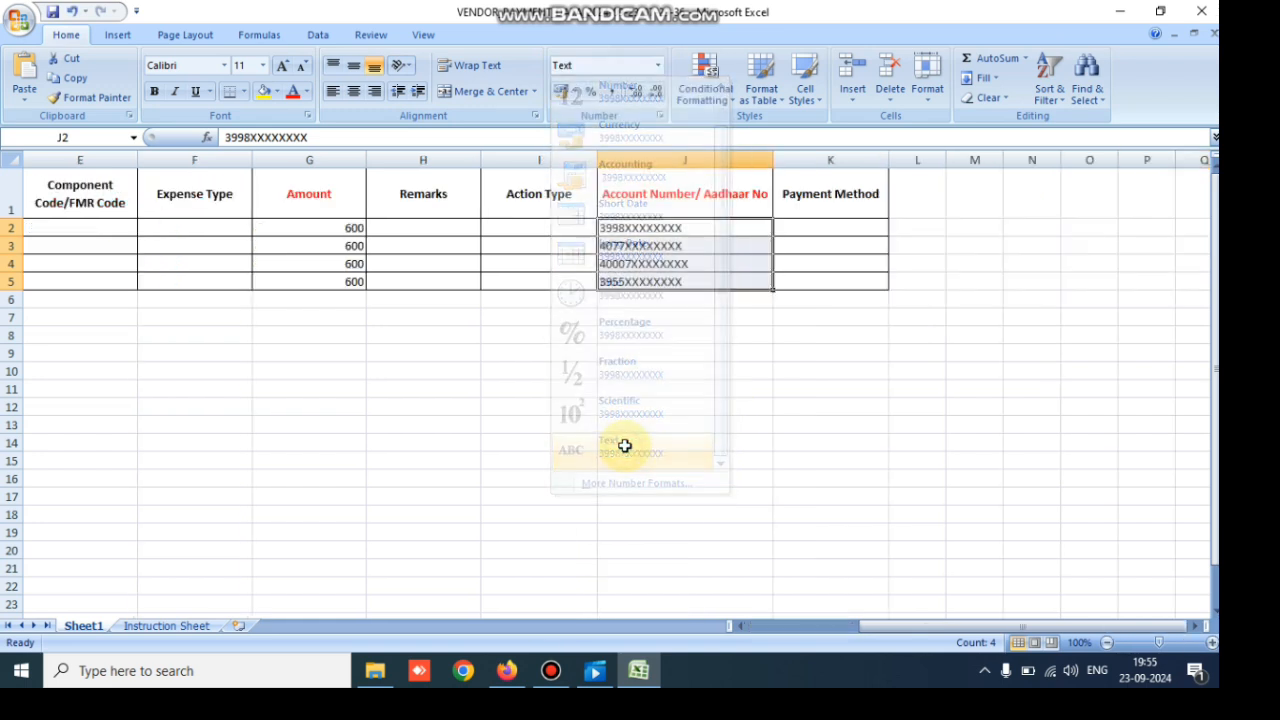
Replace J2's masked digits with the full account number, removing a stray T.
{"action": "left_click", "coordinate": [730, 225]}
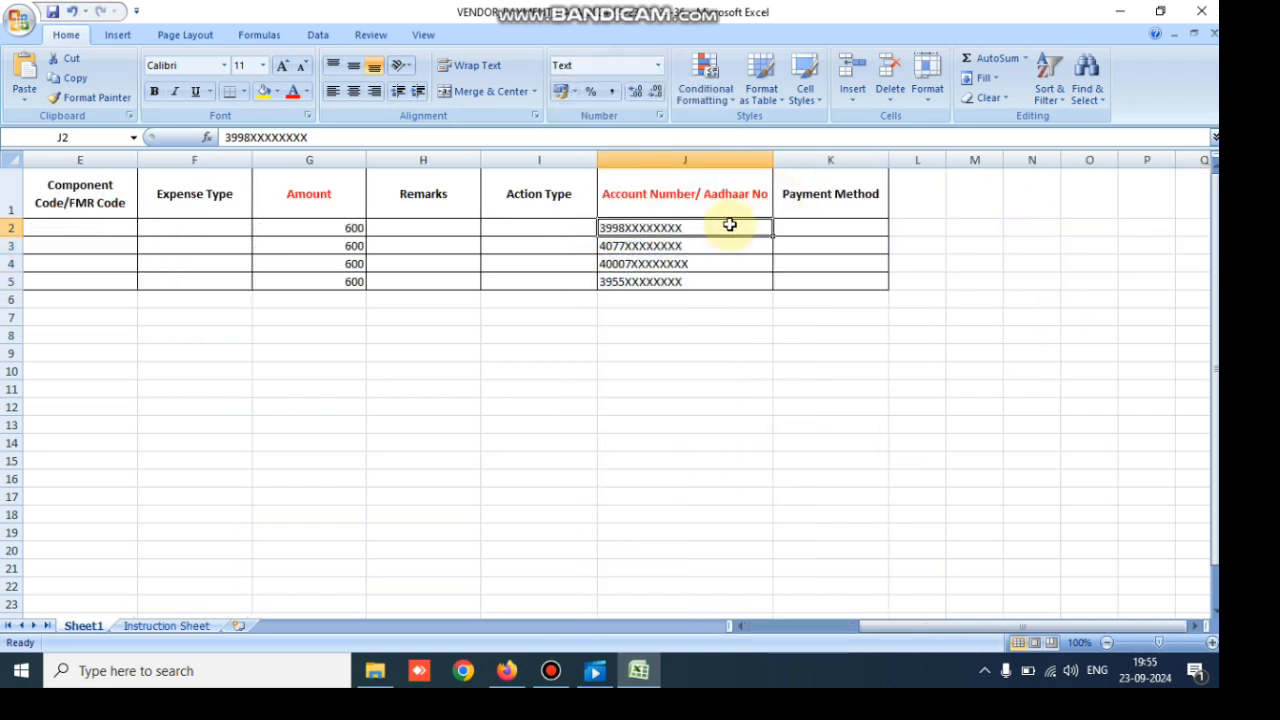
{"action": "double_click", "coordinate": [730, 225]}
{"action": "key", "text": "BackSpace"}
{"action": "key", "text": "BackSpace"}
{"action": "key", "text": "BackSpace"}
{"action": "key", "text": "BackSpace"}
{"action": "key", "text": "BackSpace"}
{"action": "key", "text": "BackSpace"}
{"action": "key", "text": "BackSpace"}
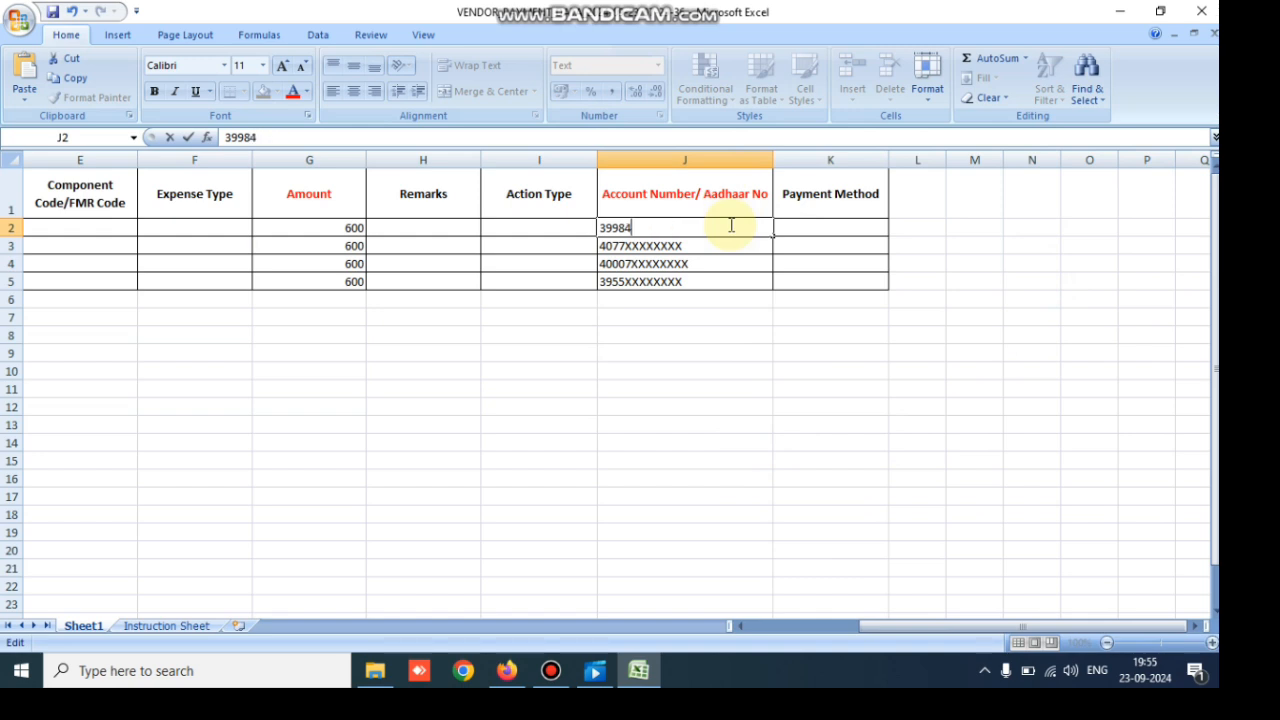
{"action": "key", "text": "Return"}
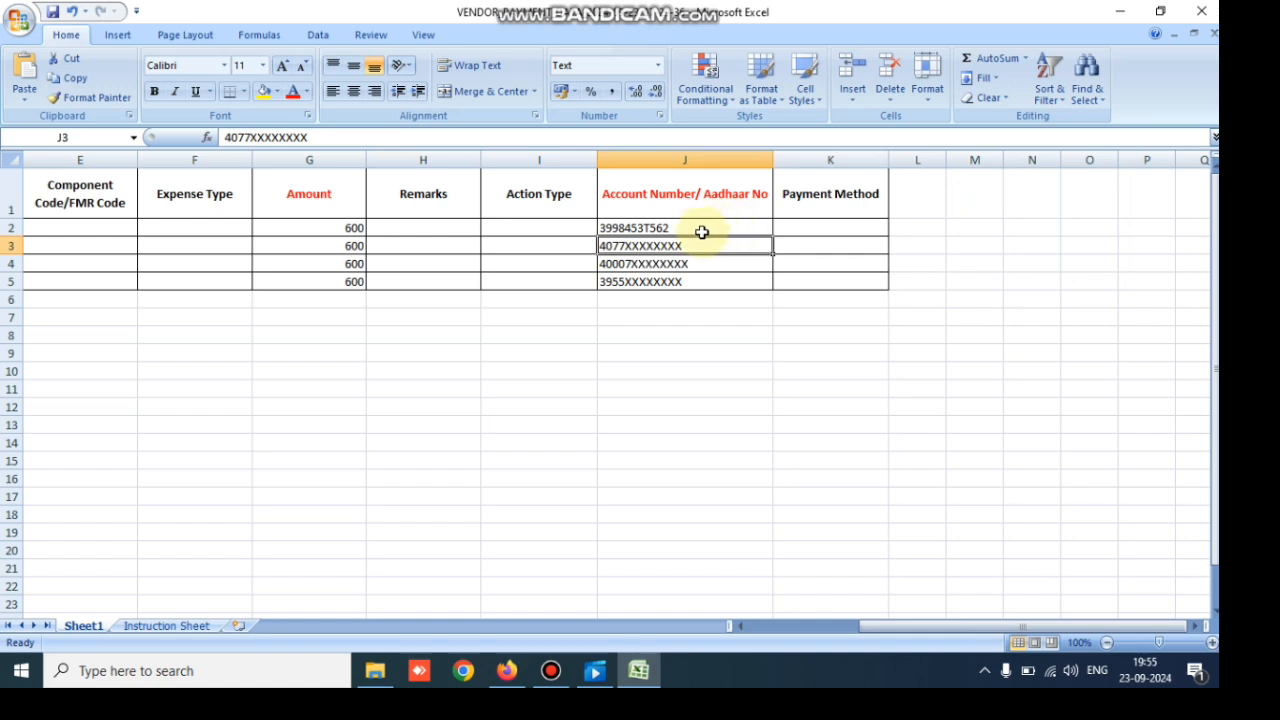
{"action": "double_click", "coordinate": [652, 227]}
{"action": "key", "text": "BackSpace"}
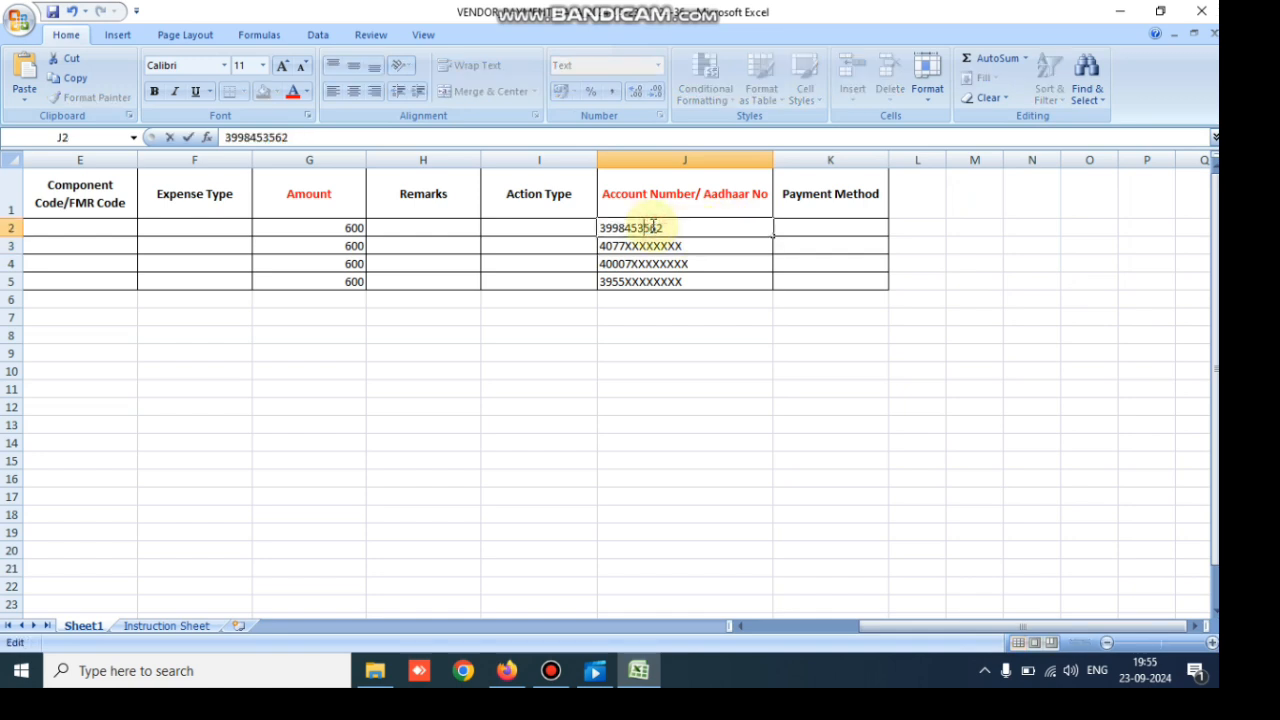
{"action": "key", "text": "Return"}
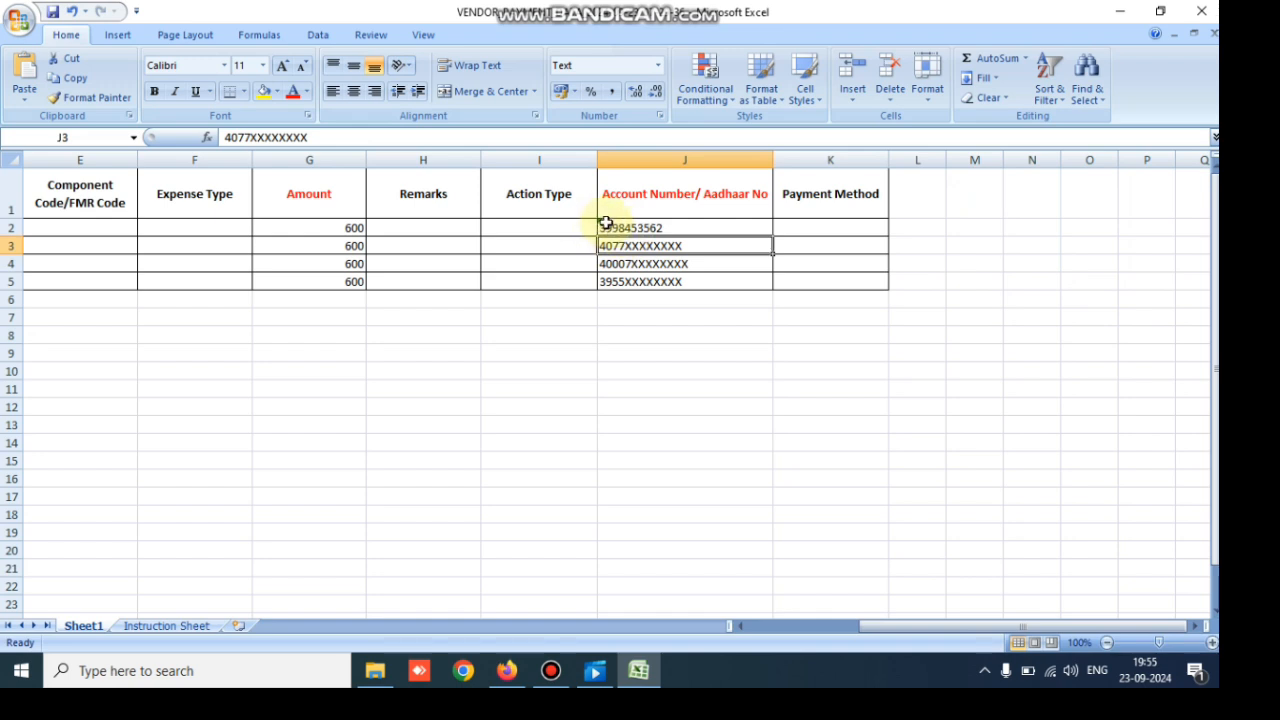
Fill sequential account numbers from J2 down to J5, then save and close the workbook.
{"action": "left_click", "coordinate": [675, 226]}
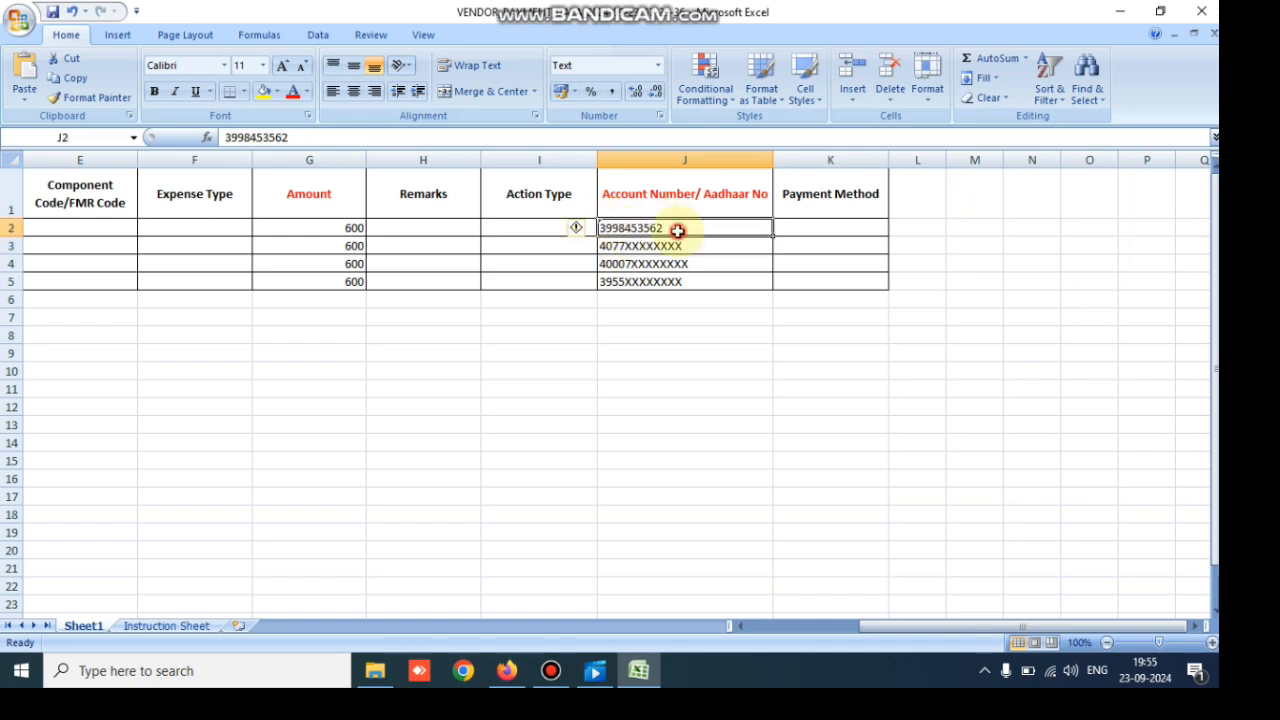
{"action": "left_click_drag", "start_coordinate": [774, 235], "coordinate": [765, 282]}
{"action": "left_click", "coordinate": [679, 331]}
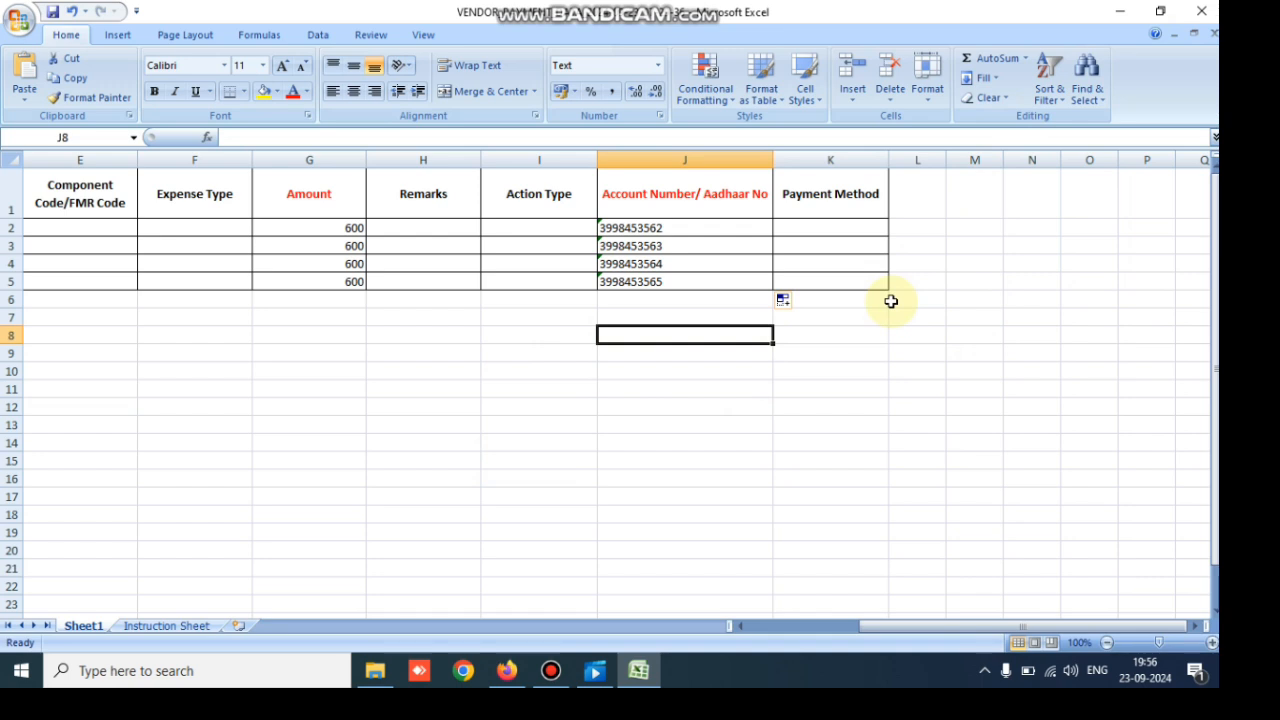
{"action": "left_click", "coordinate": [1201, 11]}
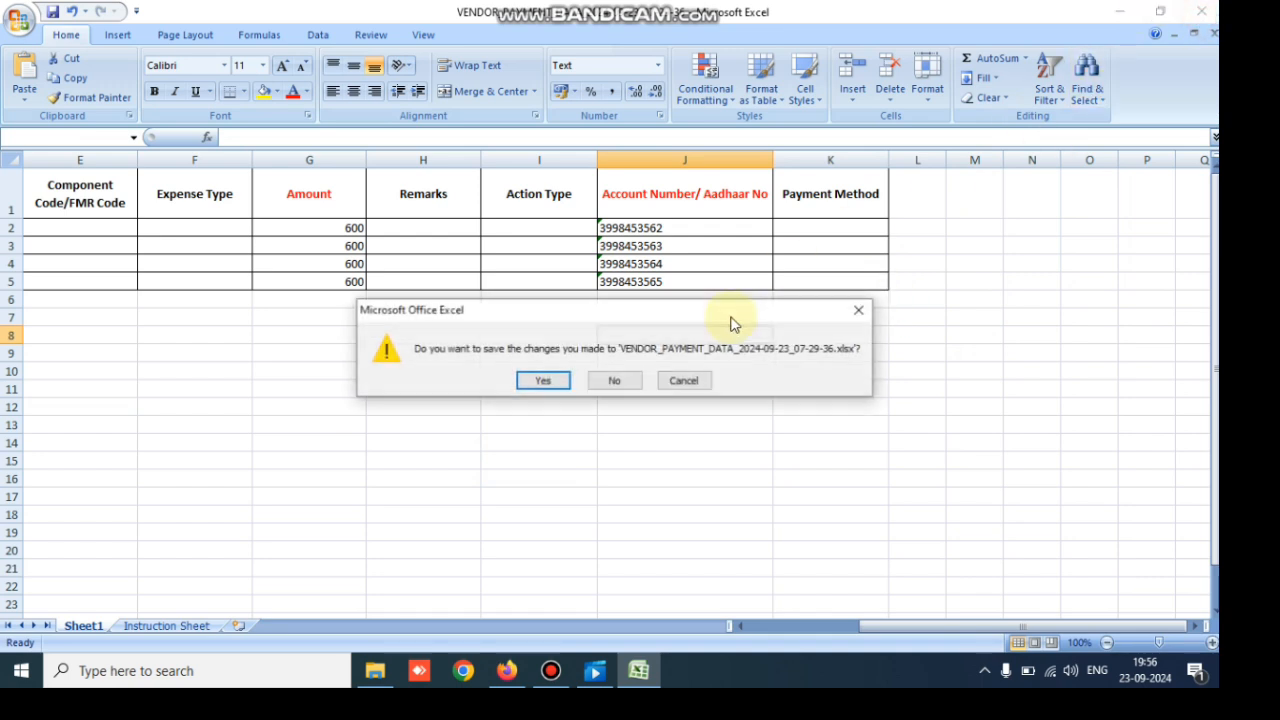
{"action": "left_click", "coordinate": [541, 381]}
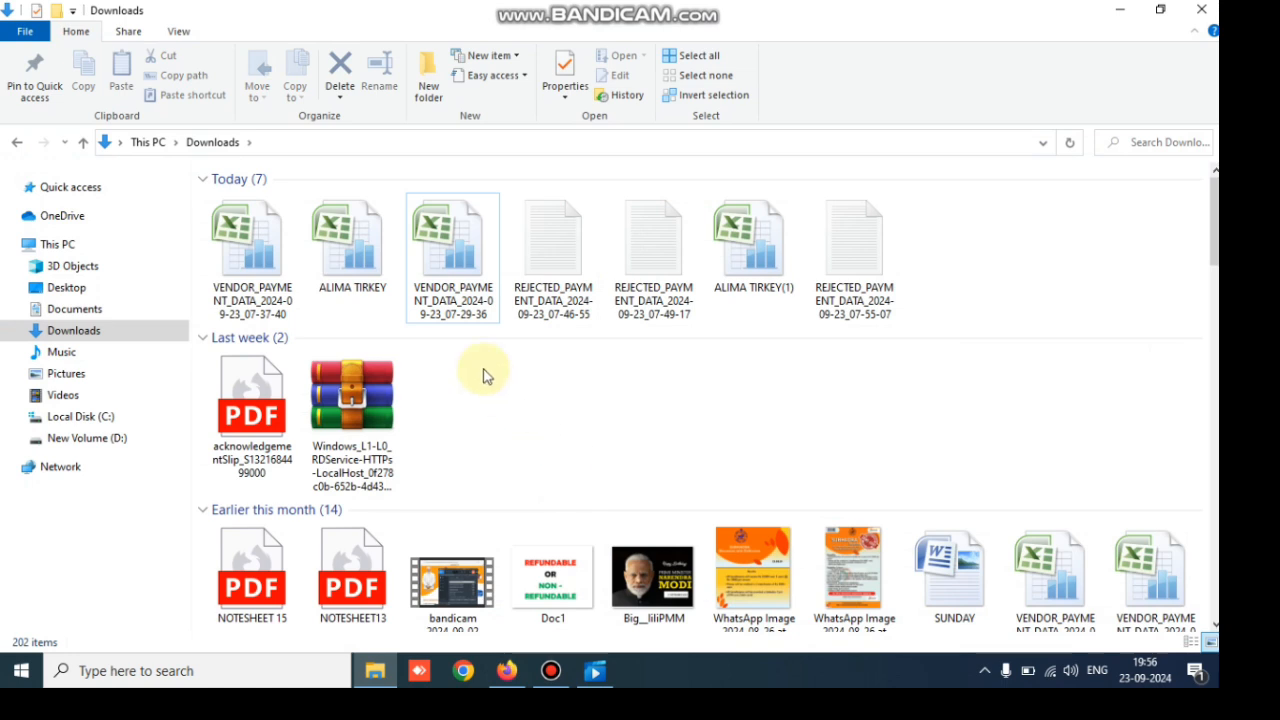
Rename the second downloaded spreadsheet to VENDER DATA, correcting the mistyped VENDERB DATA.
{"action": "left_click", "coordinate": [344, 289]}
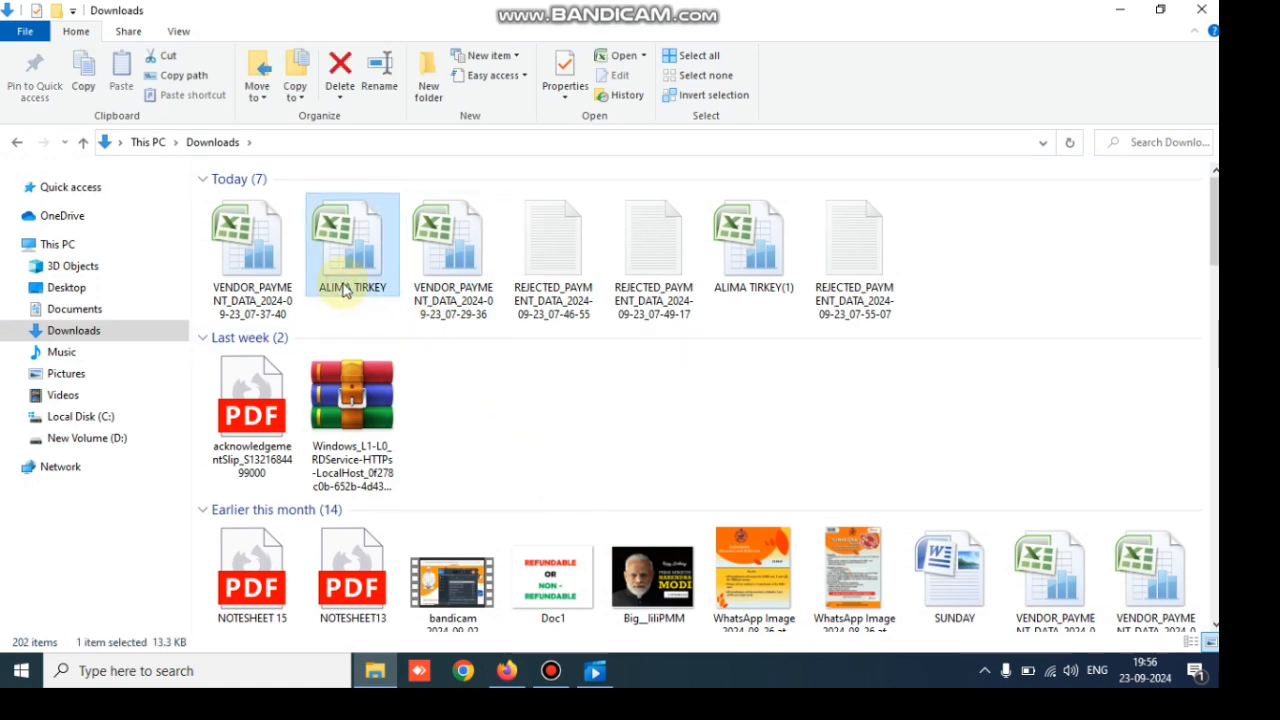
{"action": "right_click", "coordinate": [347, 289]}
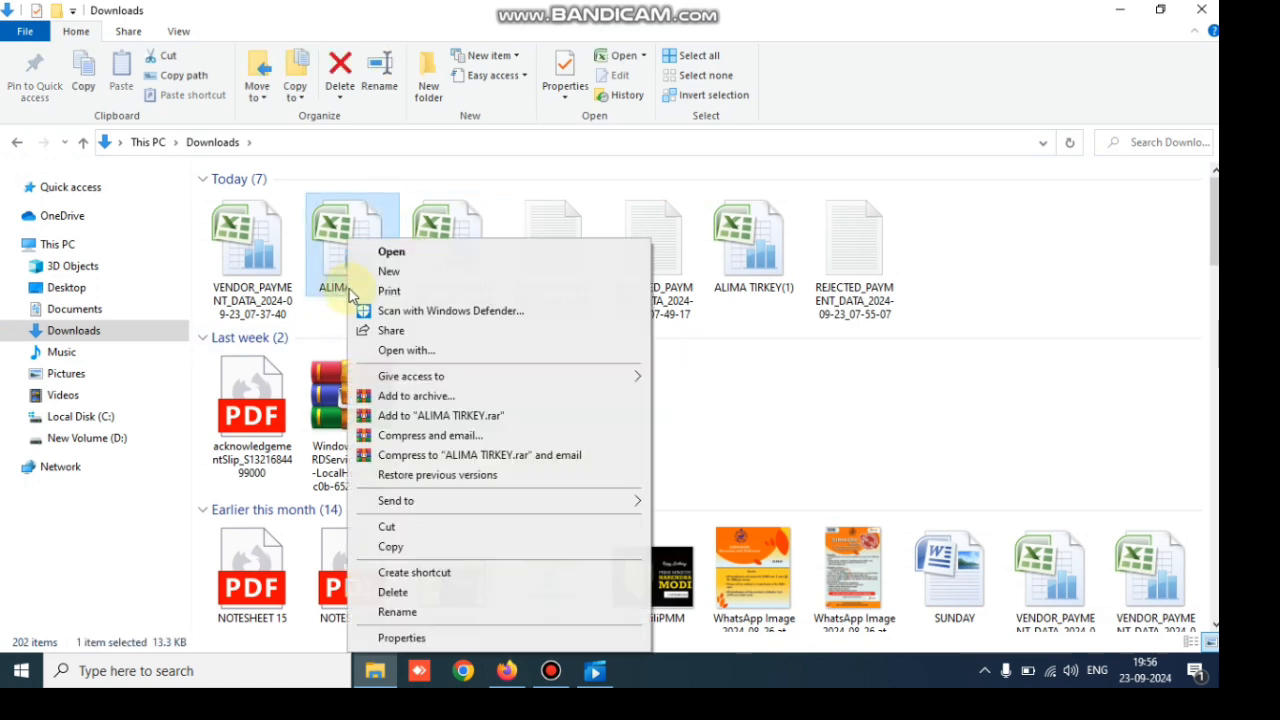
{"action": "left_click", "coordinate": [400, 612]}
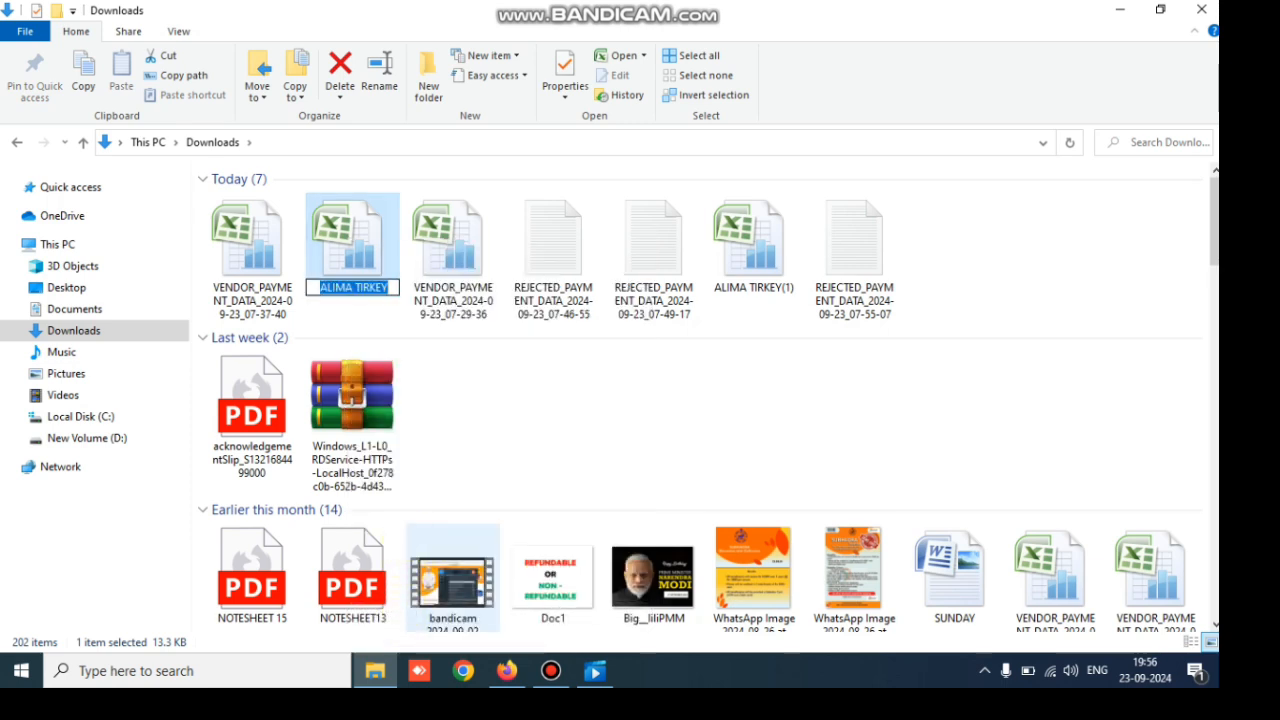
{"action": "type", "text": "VE"}
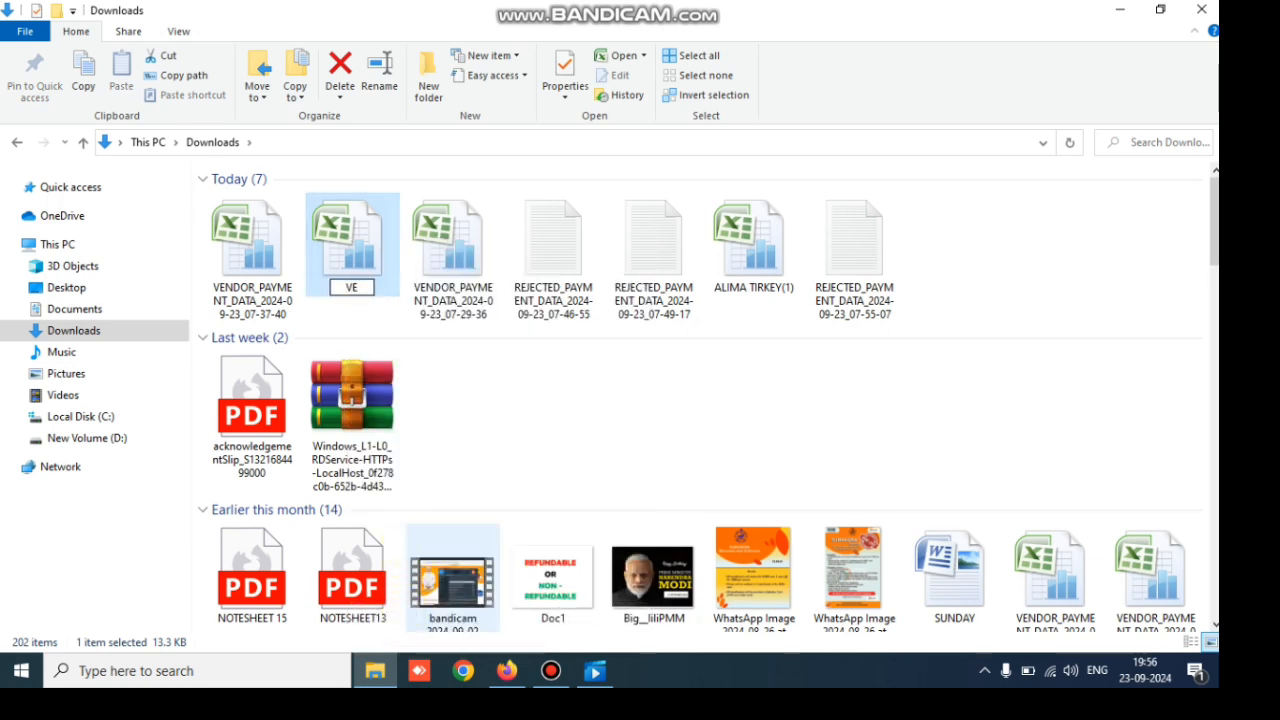
{"action": "type", "text": "NDERB"}
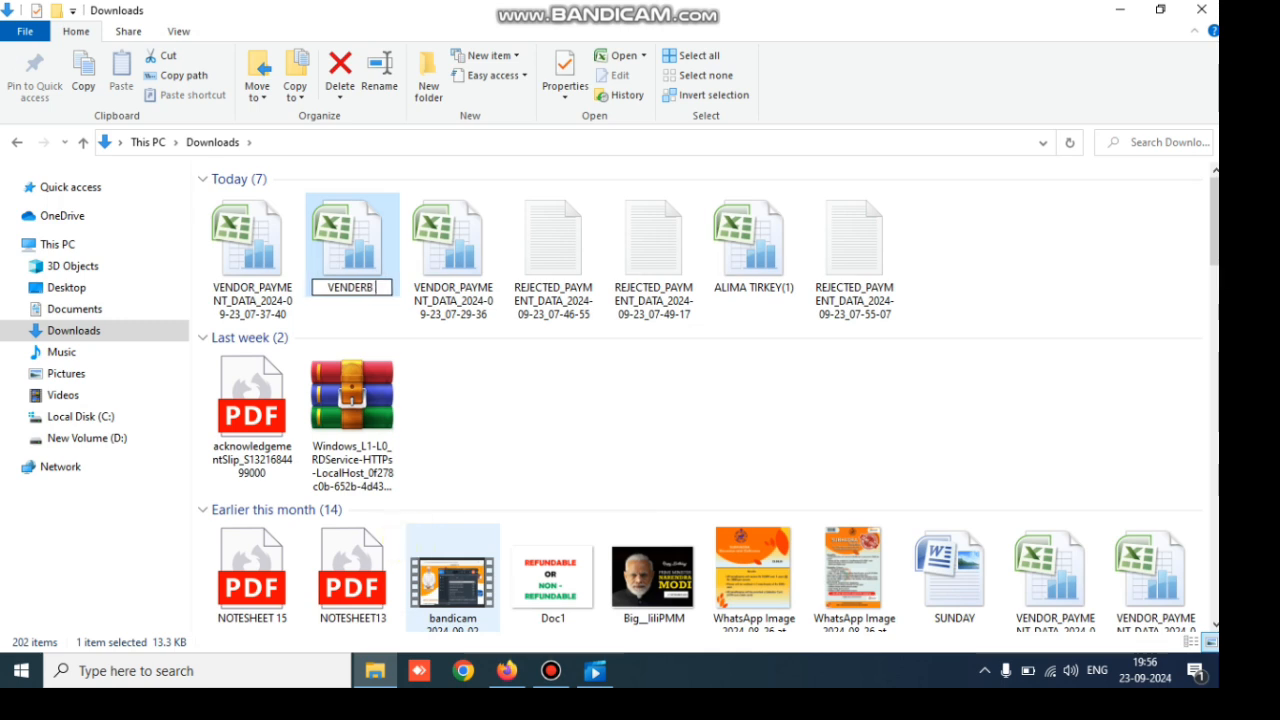
{"action": "type", "text": " DATA"}
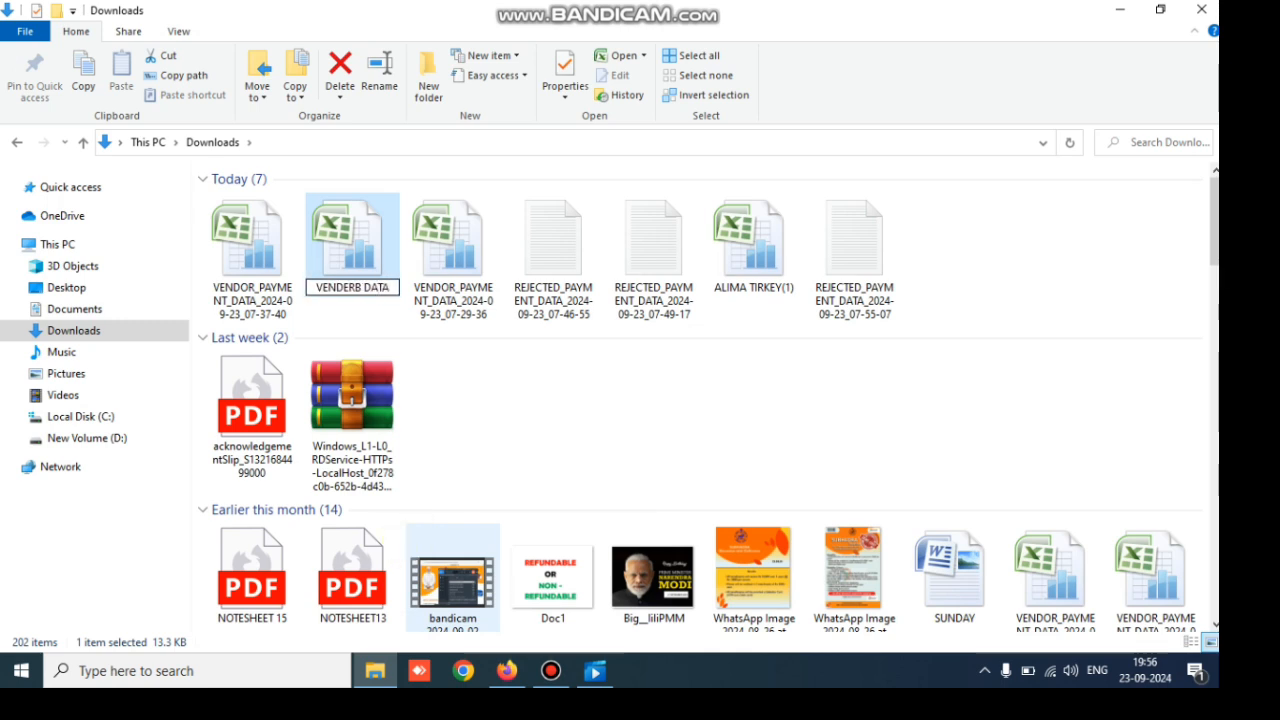
{"action": "key", "text": "BackSpace"}
{"action": "key", "text": "BackSpace"}
{"action": "key", "text": "BackSpace"}
{"action": "key", "text": "BackSpace"}
{"action": "key", "text": "BackSpace"}
{"action": "key", "text": "BackSpace"}
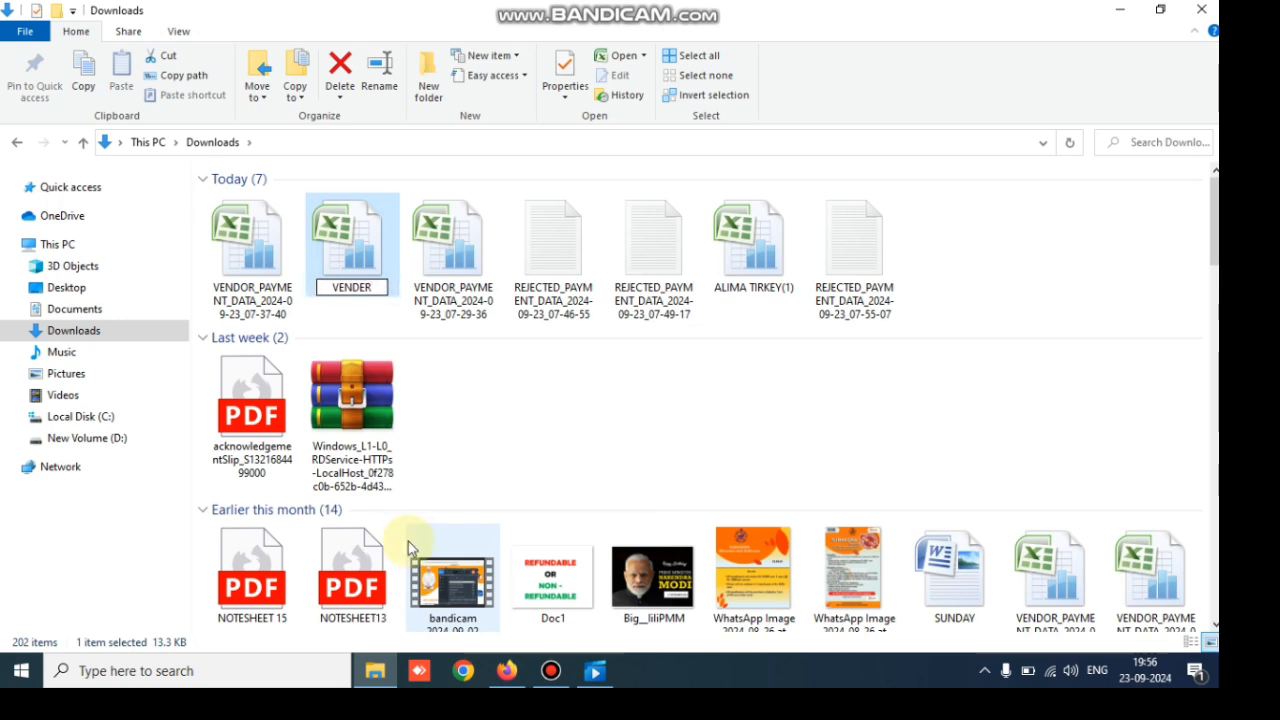
{"action": "type", "text": "DATA"}
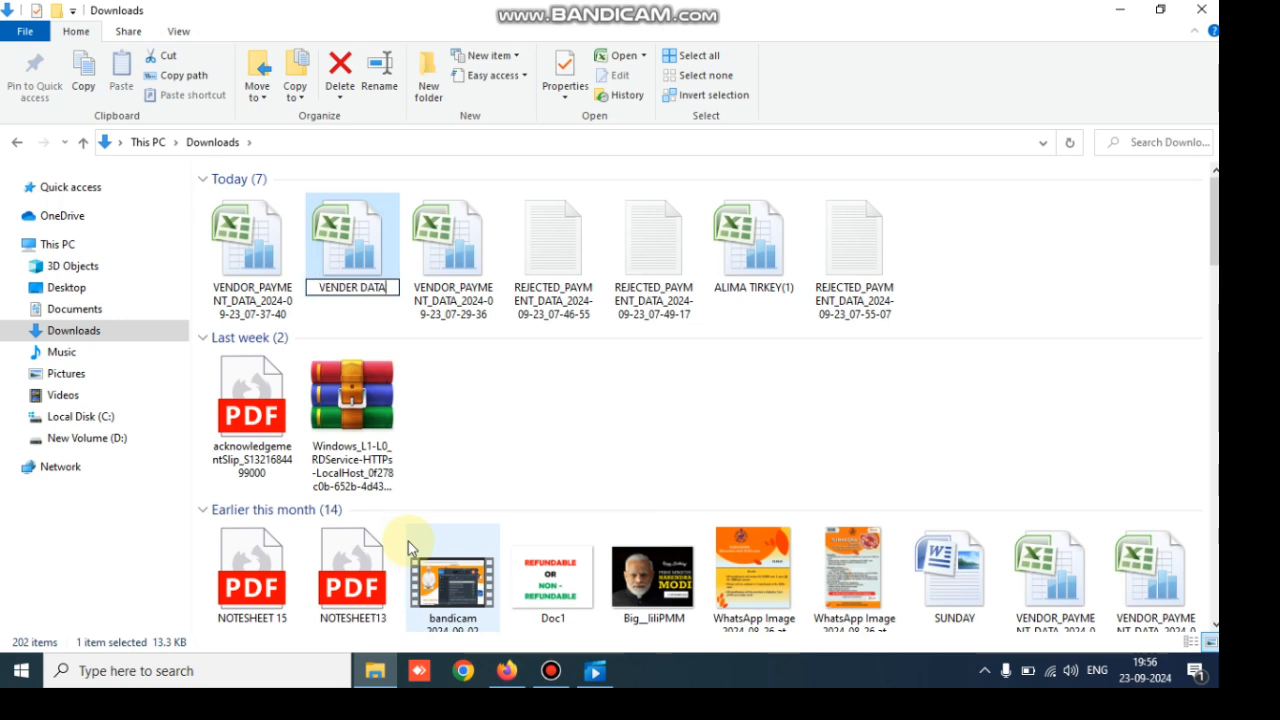
{"action": "key", "text": "Return"}
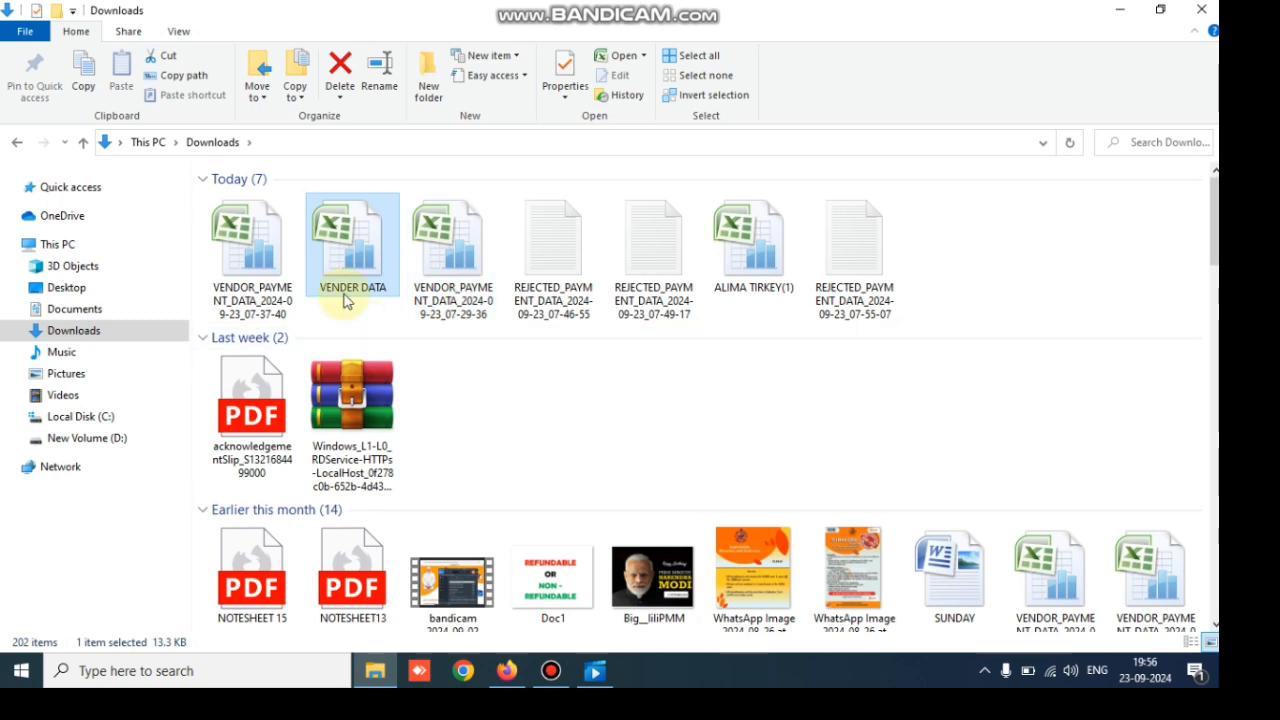
{"action": "left_click", "coordinate": [507, 671]}
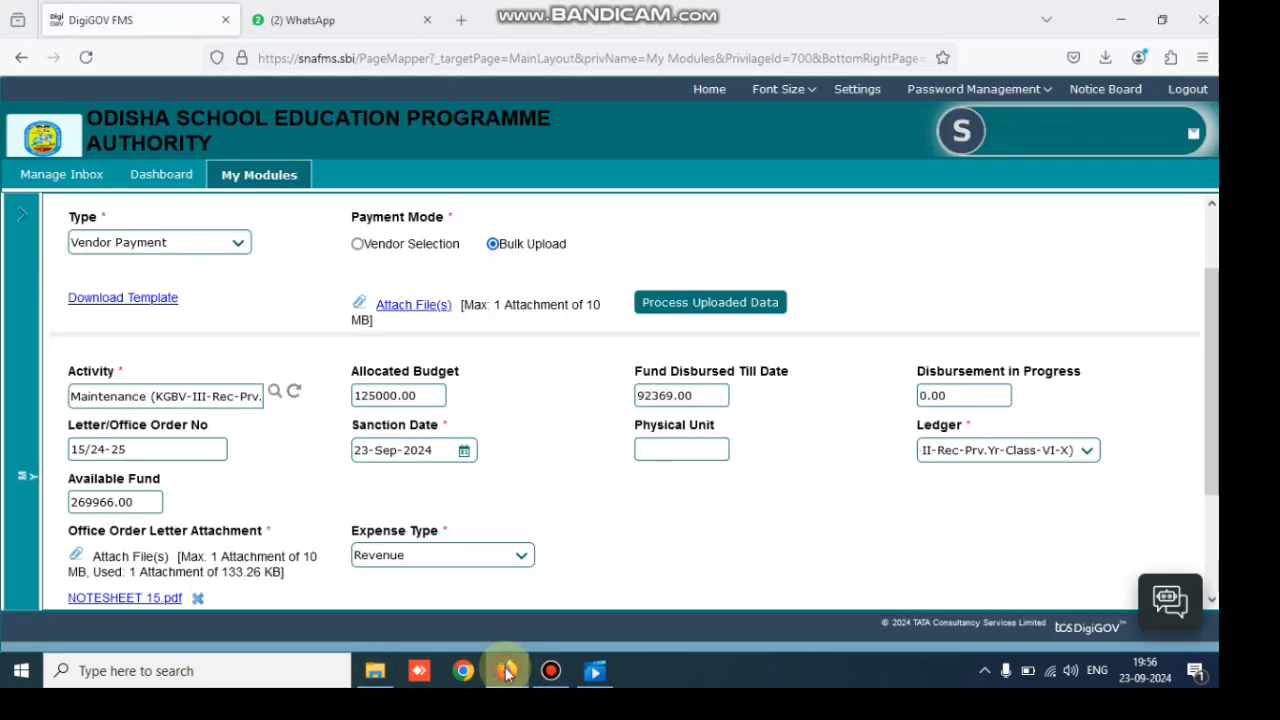
Upload VENDER DATA.xlsx (13.35 KB) and process it into four beneficiary rows with 600.00 GP deductions.
{"action": "left_click", "coordinate": [406, 312]}
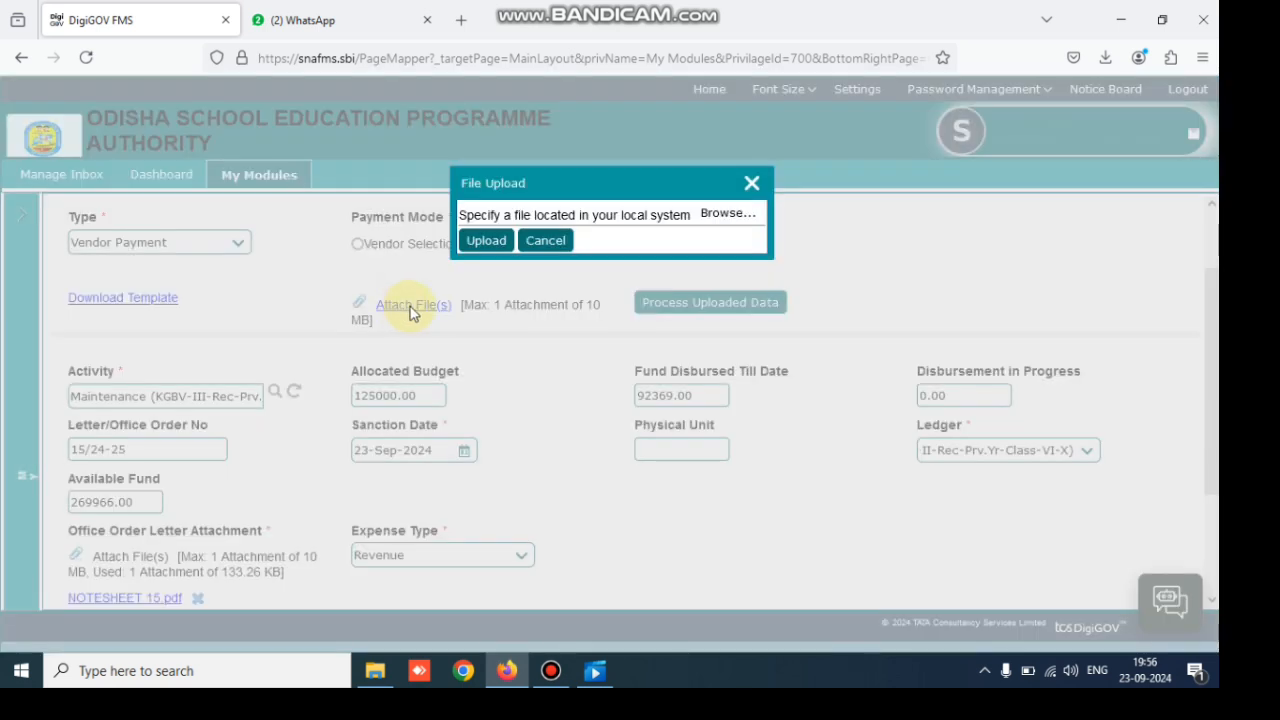
{"action": "left_click", "coordinate": [721, 214]}
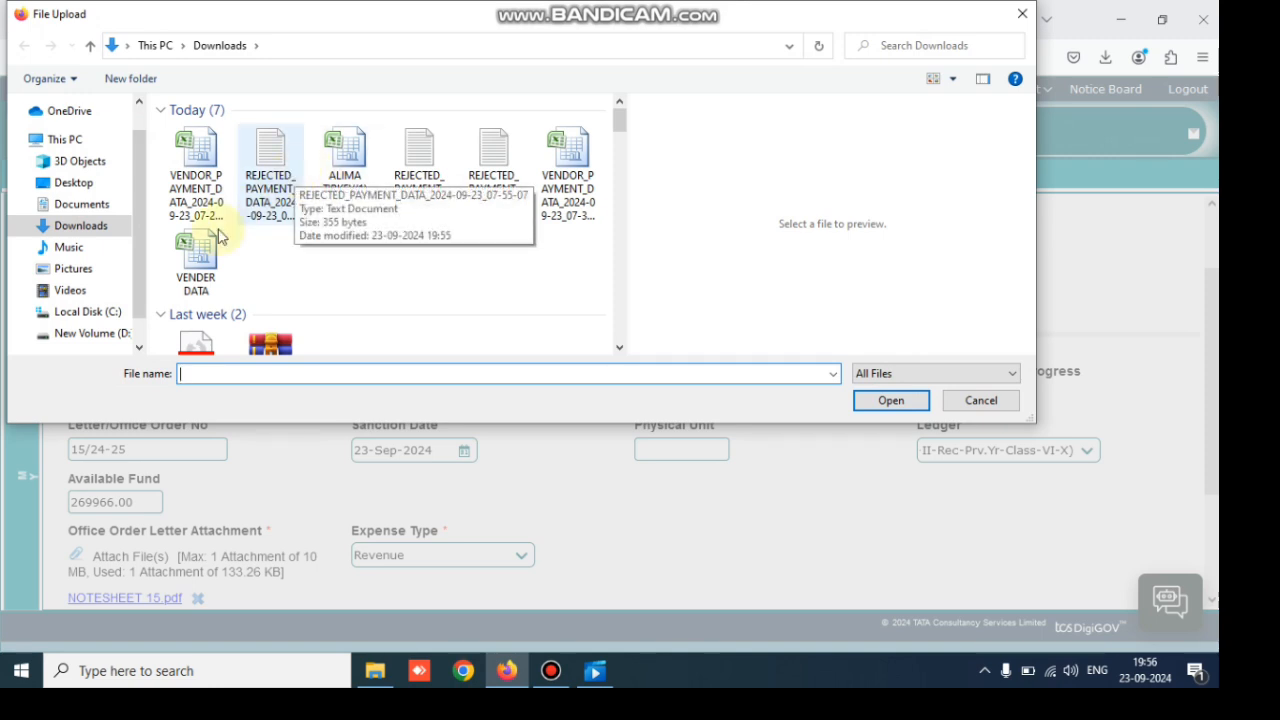
{"action": "left_click", "coordinate": [199, 255]}
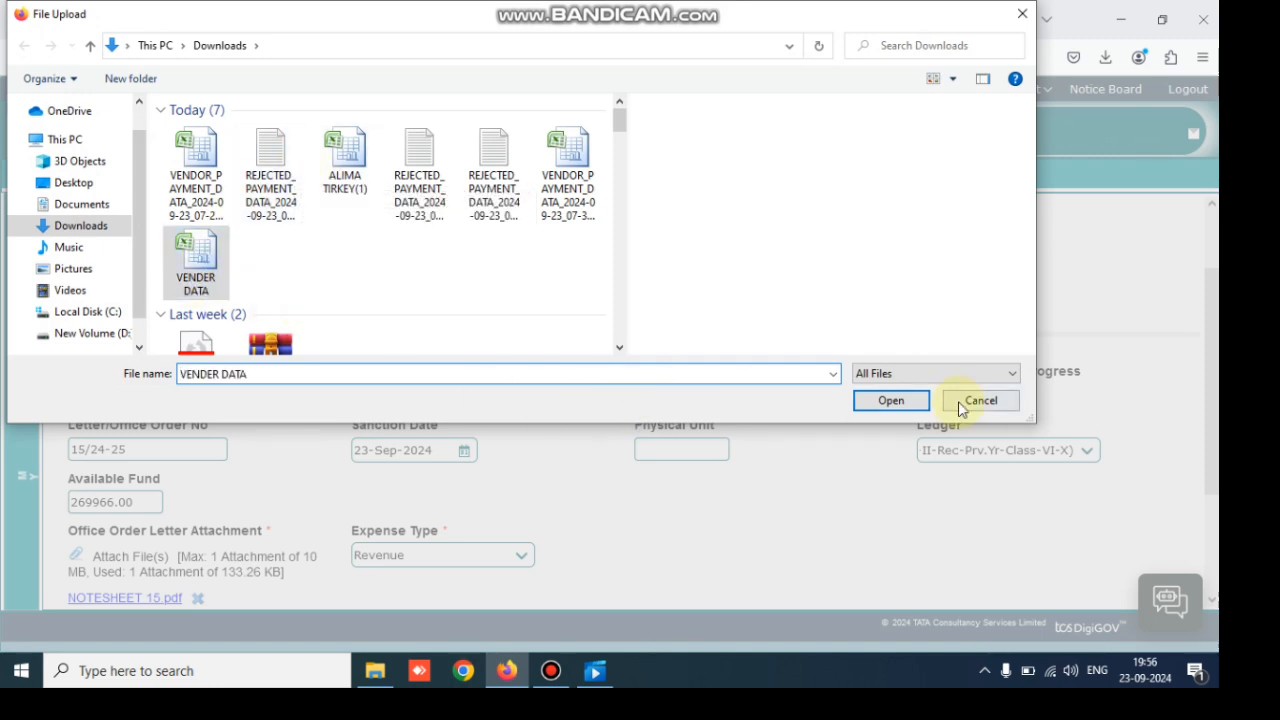
{"action": "left_click", "coordinate": [872, 405]}
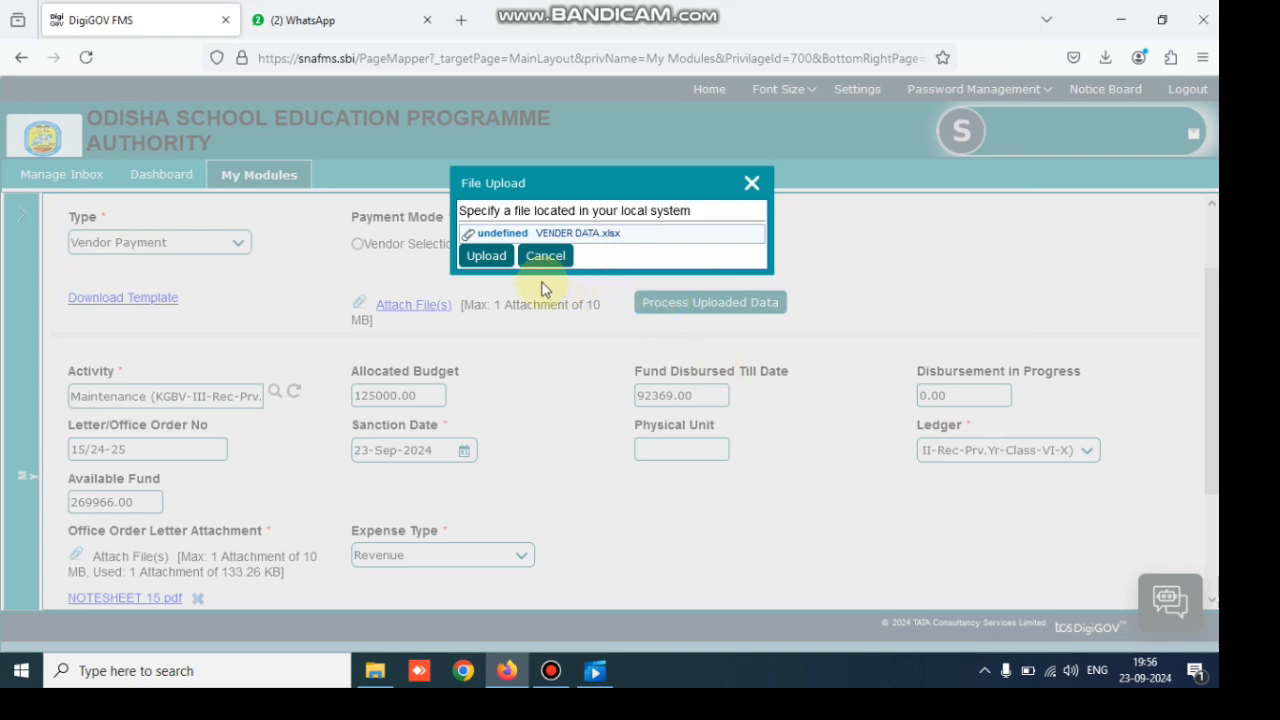
{"action": "left_click", "coordinate": [489, 256]}
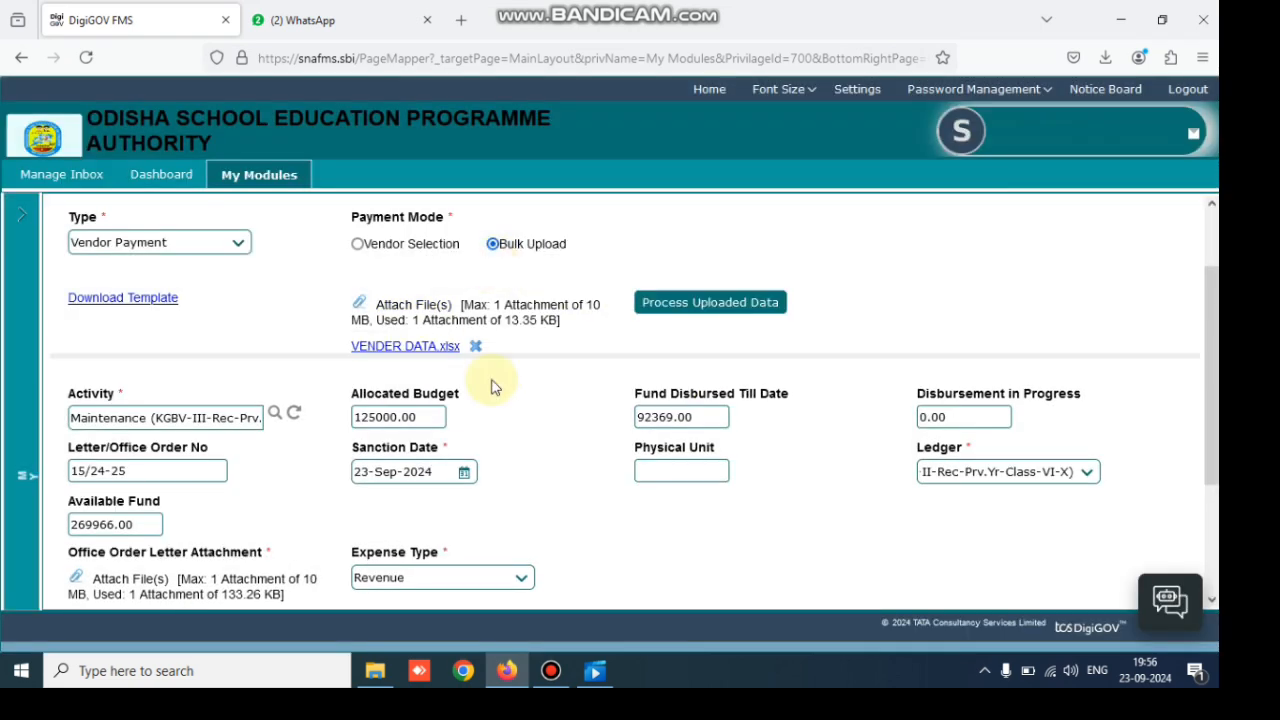
{"action": "scroll", "coordinate": [545, 527], "scroll_direction": "down", "scroll_amount": 2}
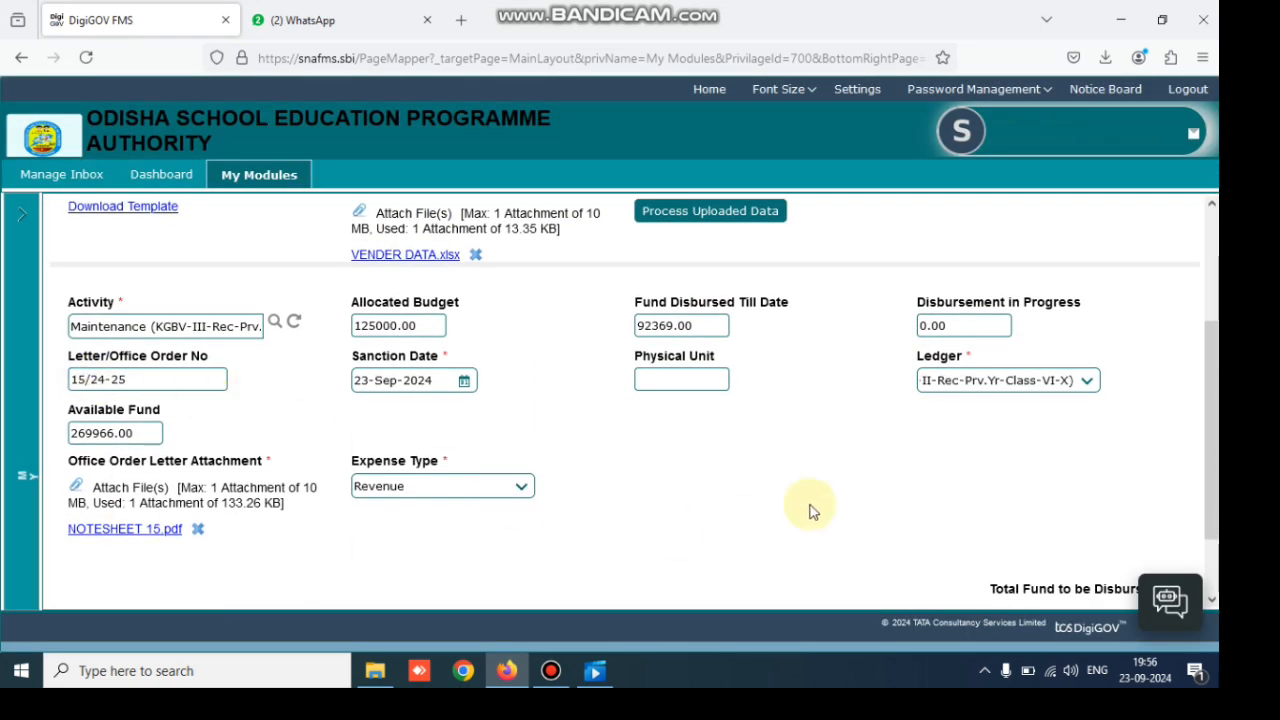
{"action": "left_click", "coordinate": [711, 222]}
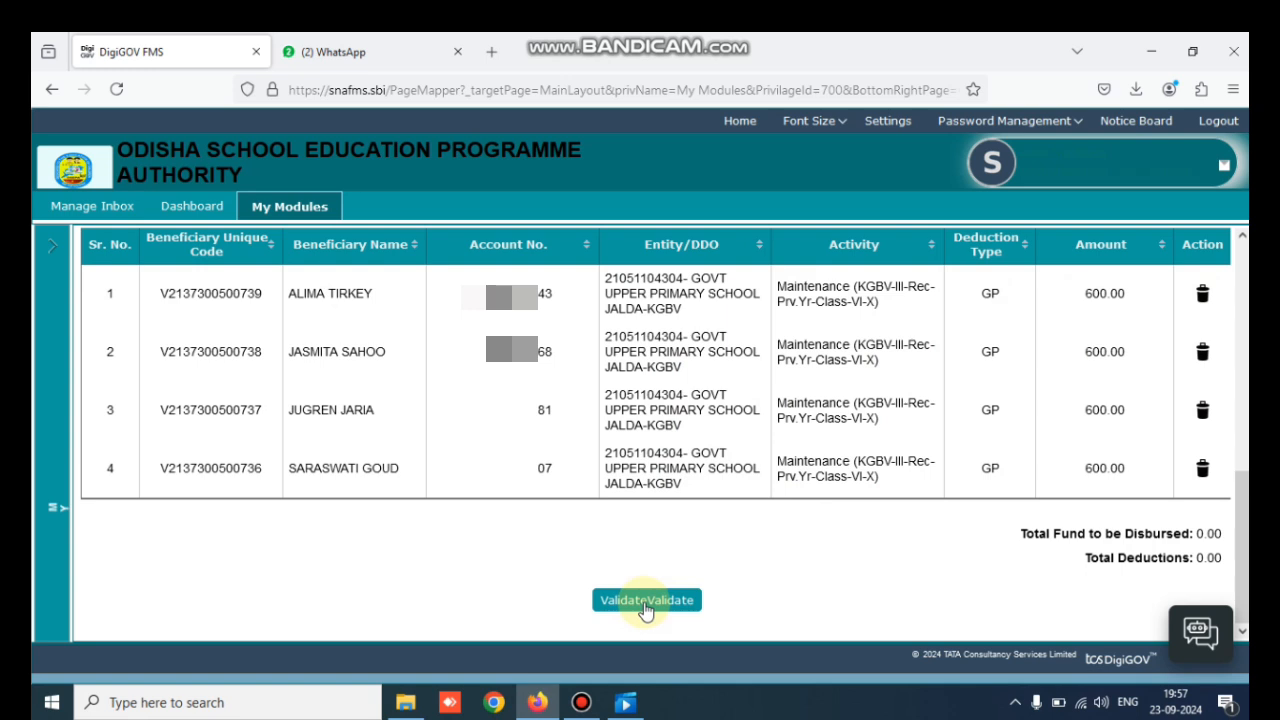
Validate the four vendor records, giving Total Fund to be Disbursed 2400.00 and deductions 0.00.
{"action": "left_click", "coordinate": [645, 602]}
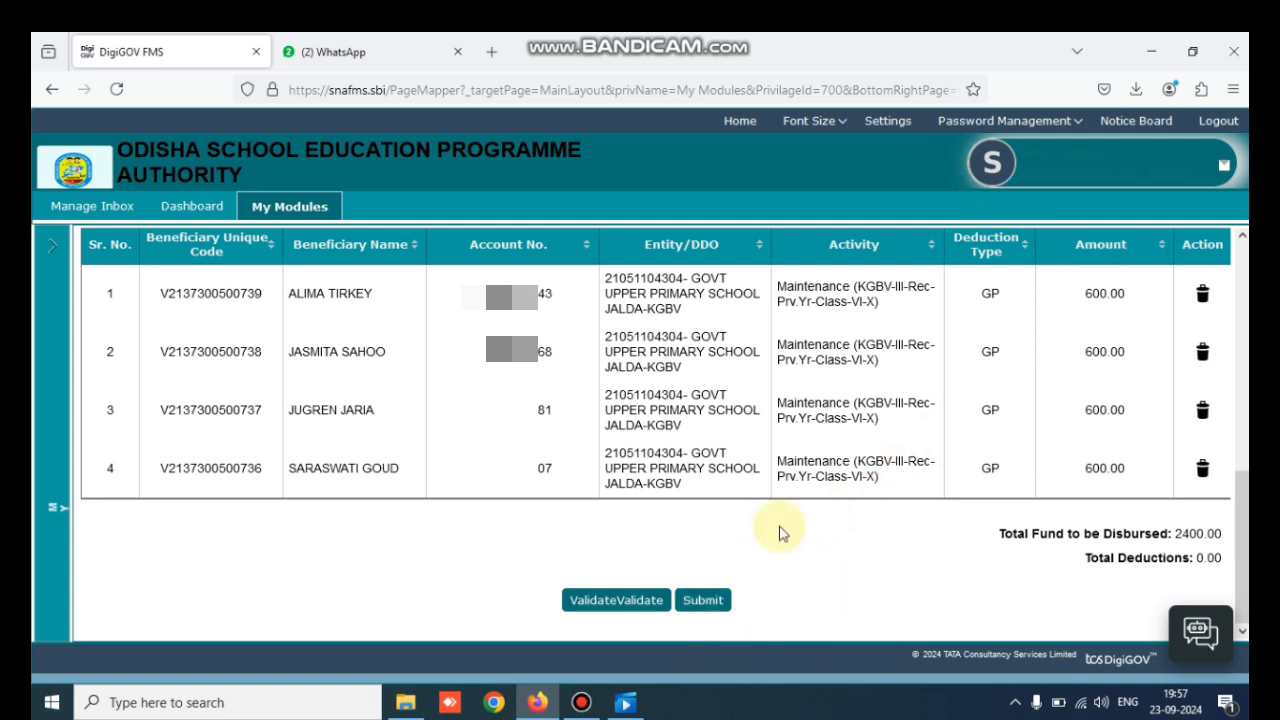
{"action": "scroll", "coordinate": [810, 478], "scroll_direction": "up", "scroll_amount": 3}
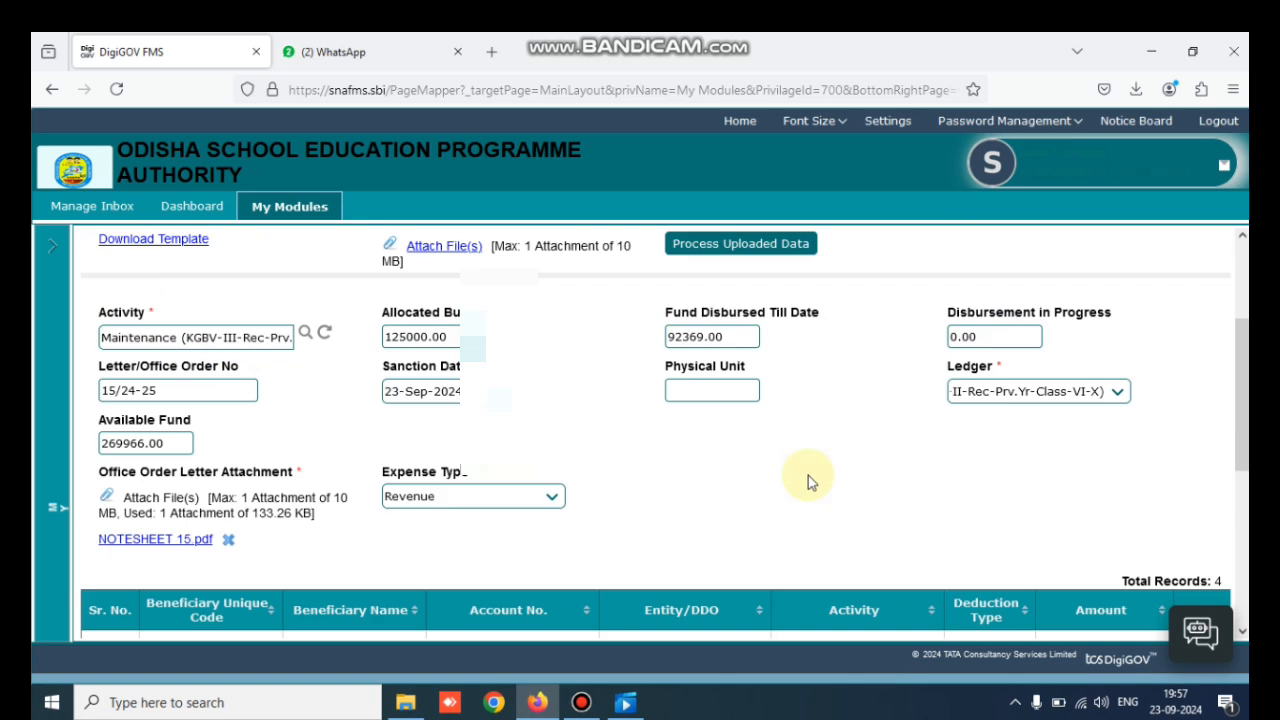
{"action": "scroll", "coordinate": [810, 482], "scroll_direction": "up", "scroll_amount": 2}
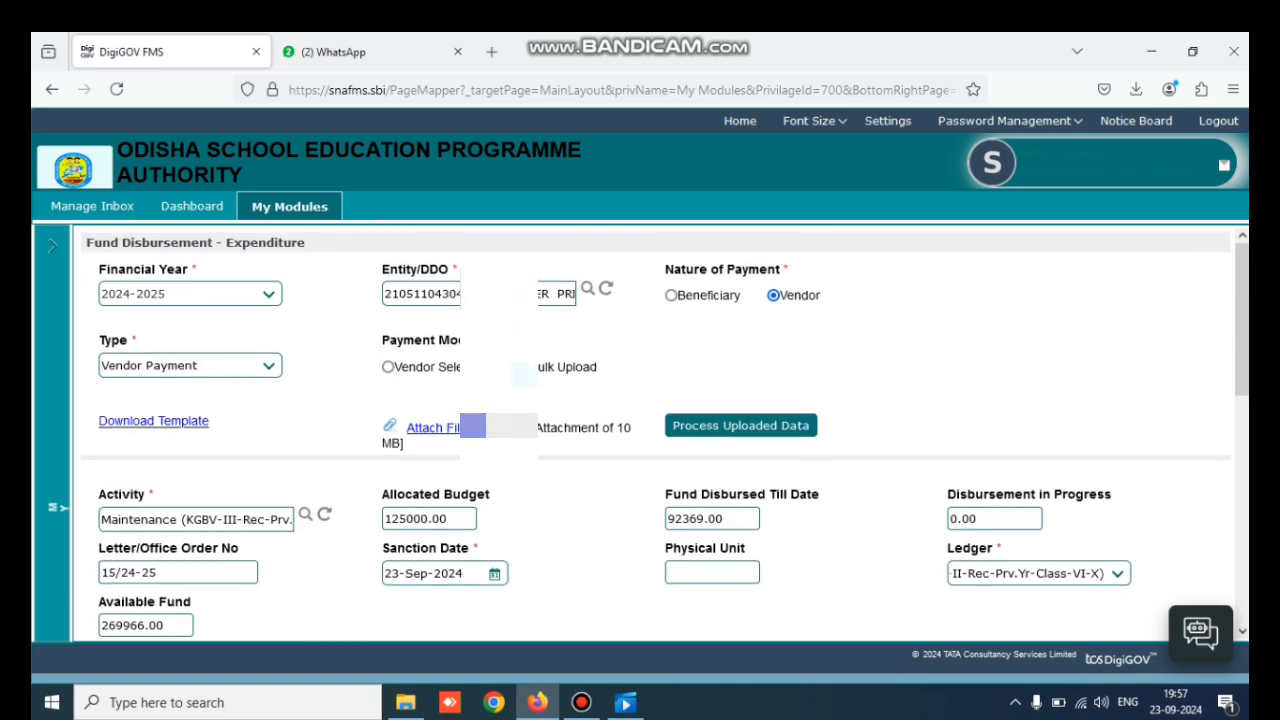
Log out of the maker account and confirm with Yes.
{"action": "left_click", "coordinate": [1218, 121]}
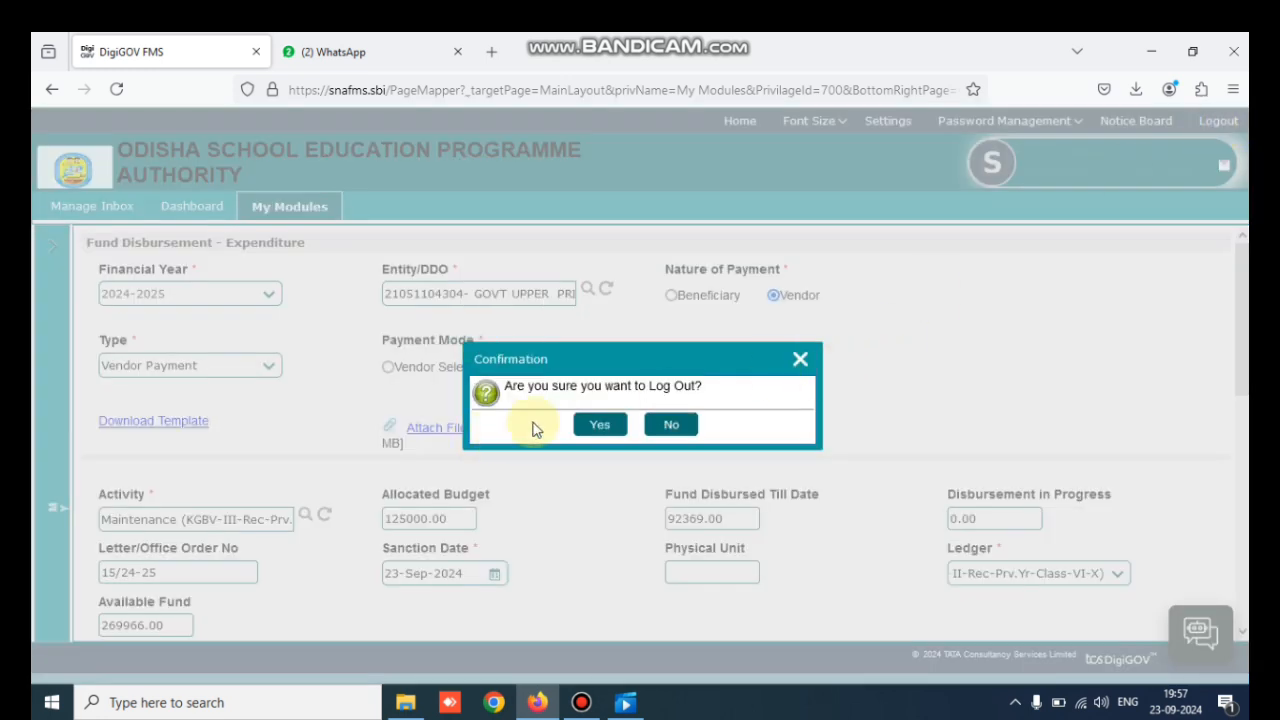
{"action": "left_click", "coordinate": [592, 425]}
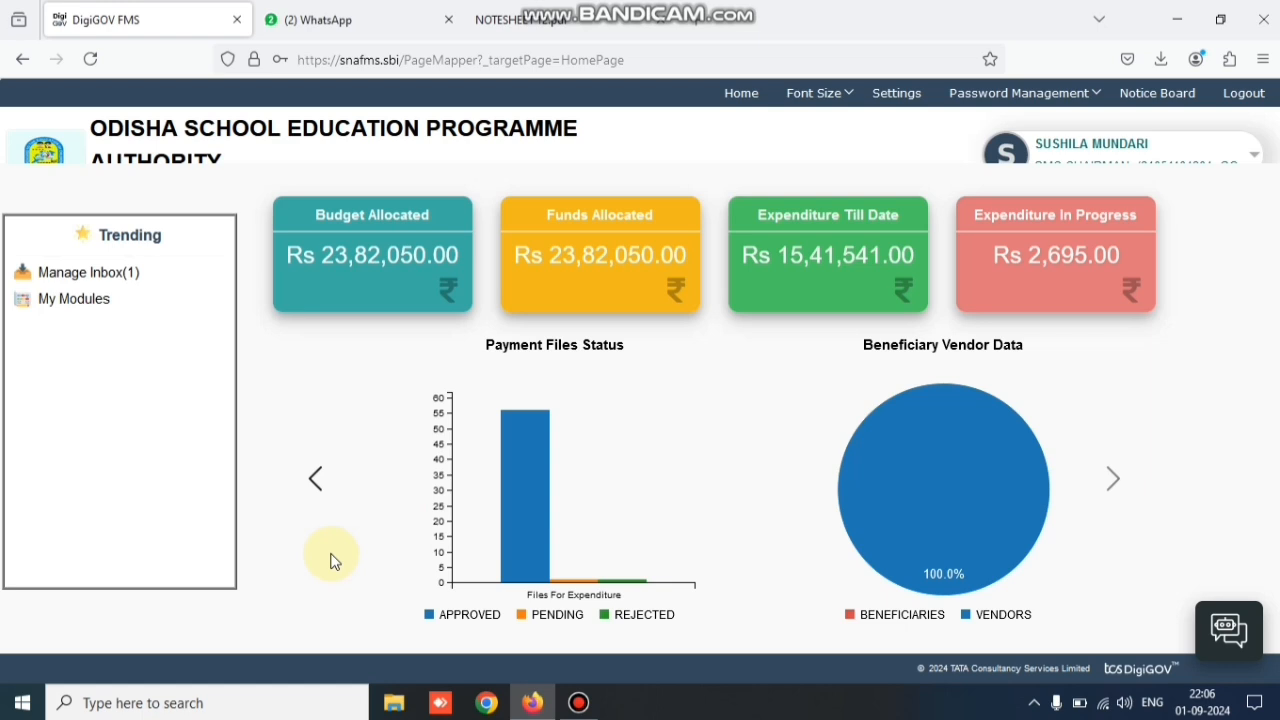
Open the newest INR 2695.00 fund disbursement file (order KL-12/2025-25) from the inbox.
{"action": "left_click", "coordinate": [119, 284]}
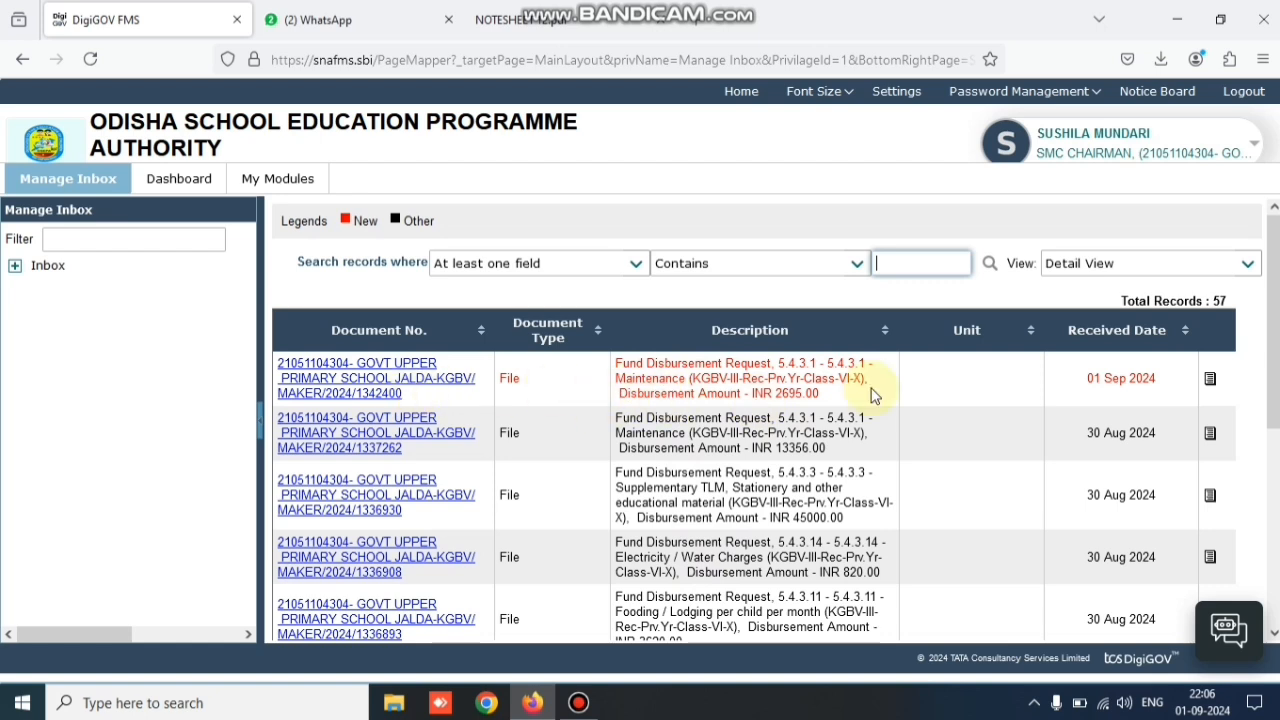
{"action": "left_click", "coordinate": [369, 393]}
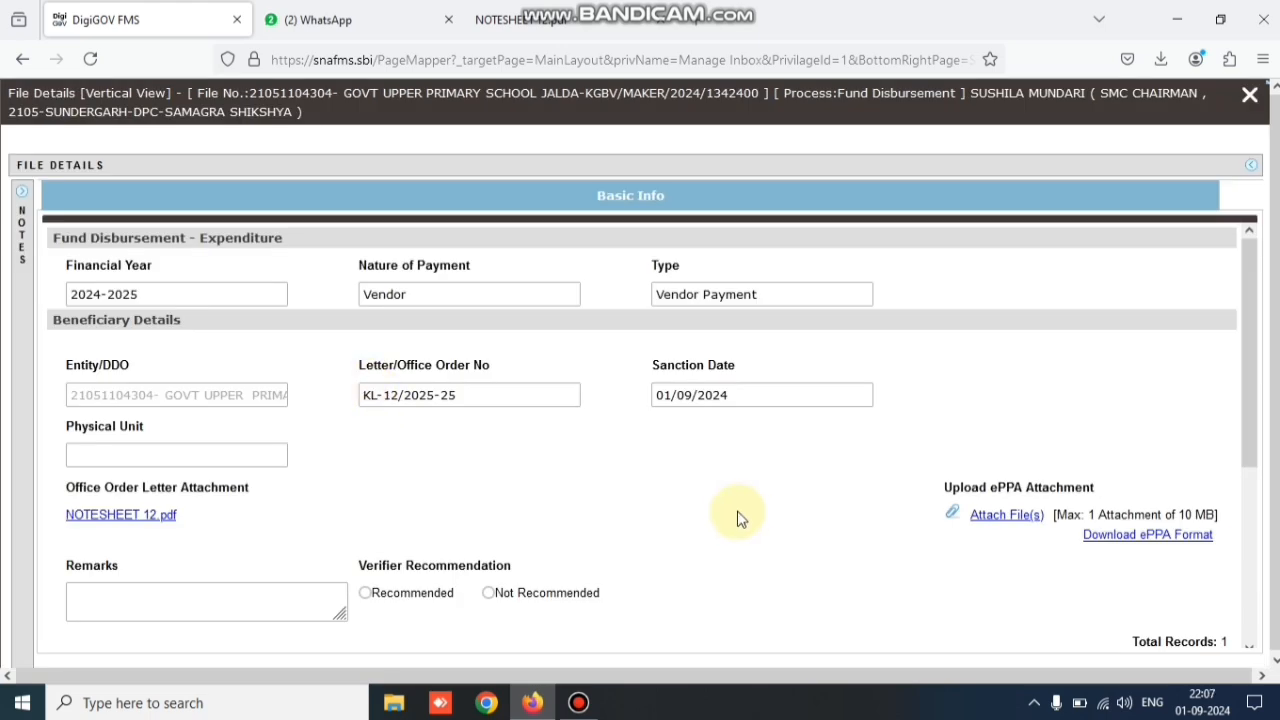
Download the ePPA format and enter the remark 'approve' on the file.
{"action": "left_click", "coordinate": [1122, 537]}
{"action": "scroll", "coordinate": [572, 551], "scroll_direction": "down", "scroll_amount": 3}
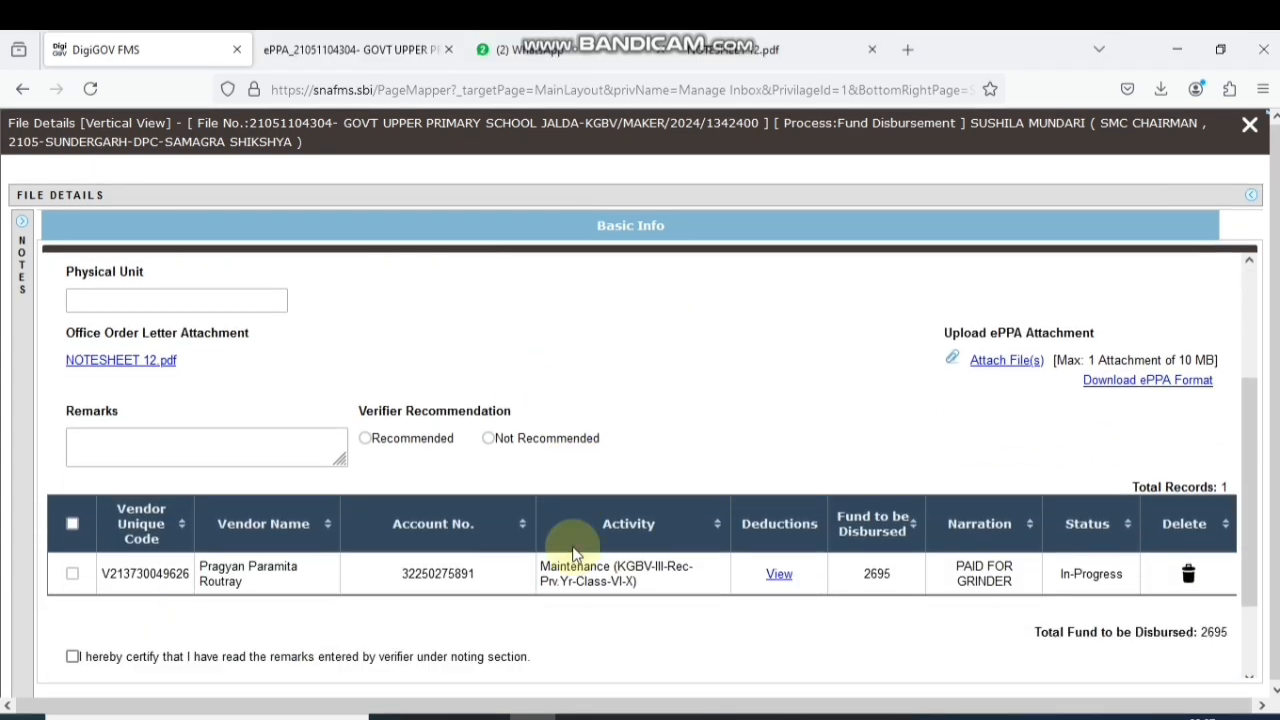
{"action": "scroll", "coordinate": [575, 553], "scroll_direction": "down", "scroll_amount": 2}
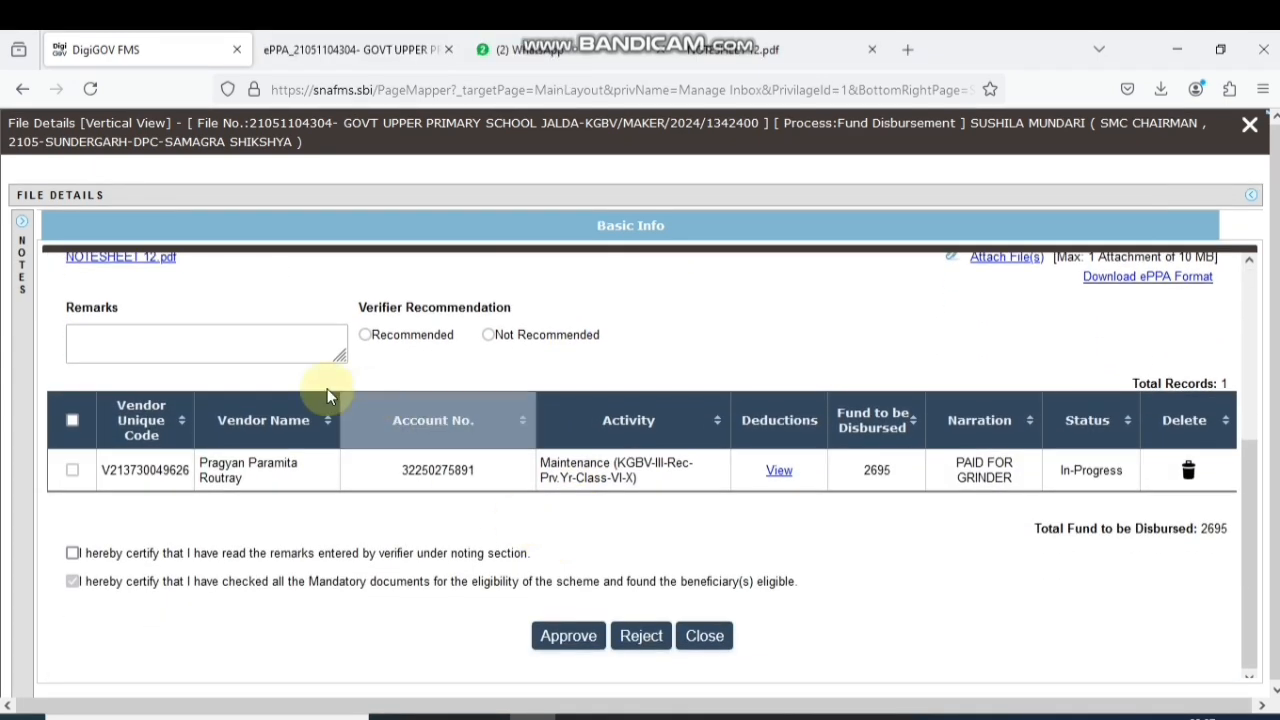
{"action": "left_click", "coordinate": [251, 346]}
{"action": "type", "text": "a"}
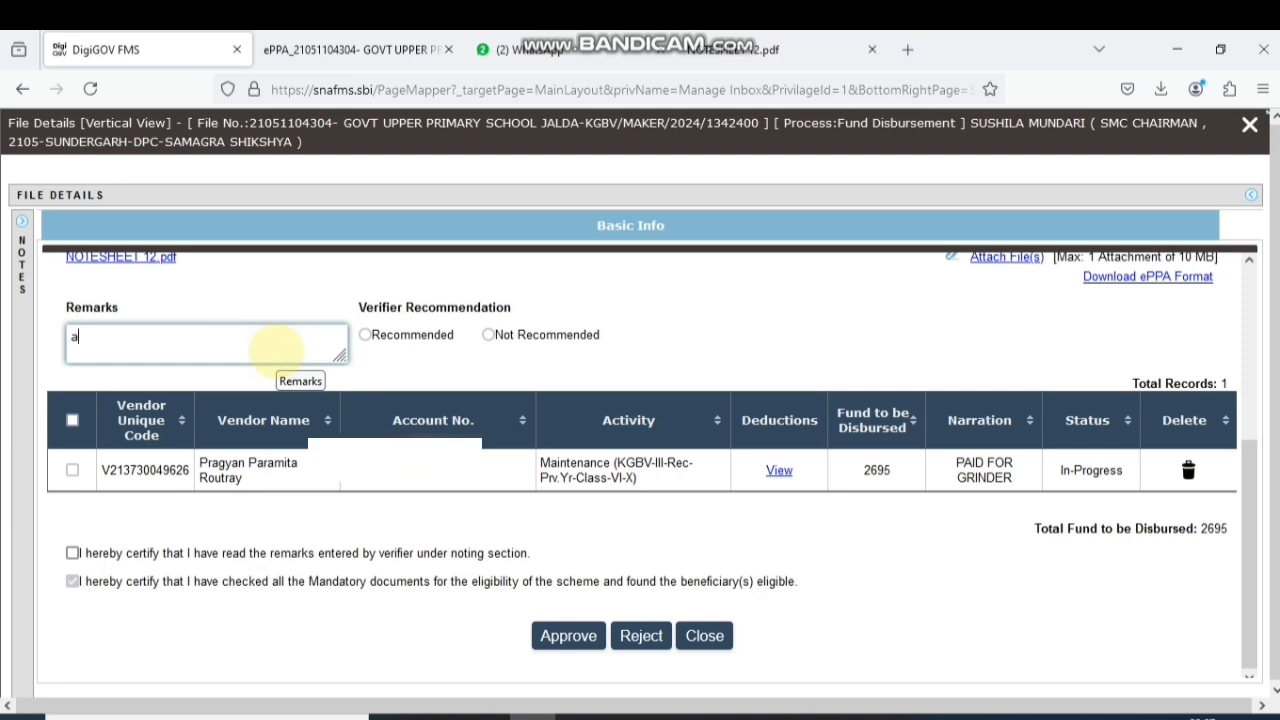
{"action": "type", "text": "pprove"}
Select all vendor payment rows, certify the verifier's remarks were read, and approve.
{"action": "left_click", "coordinate": [70, 421]}
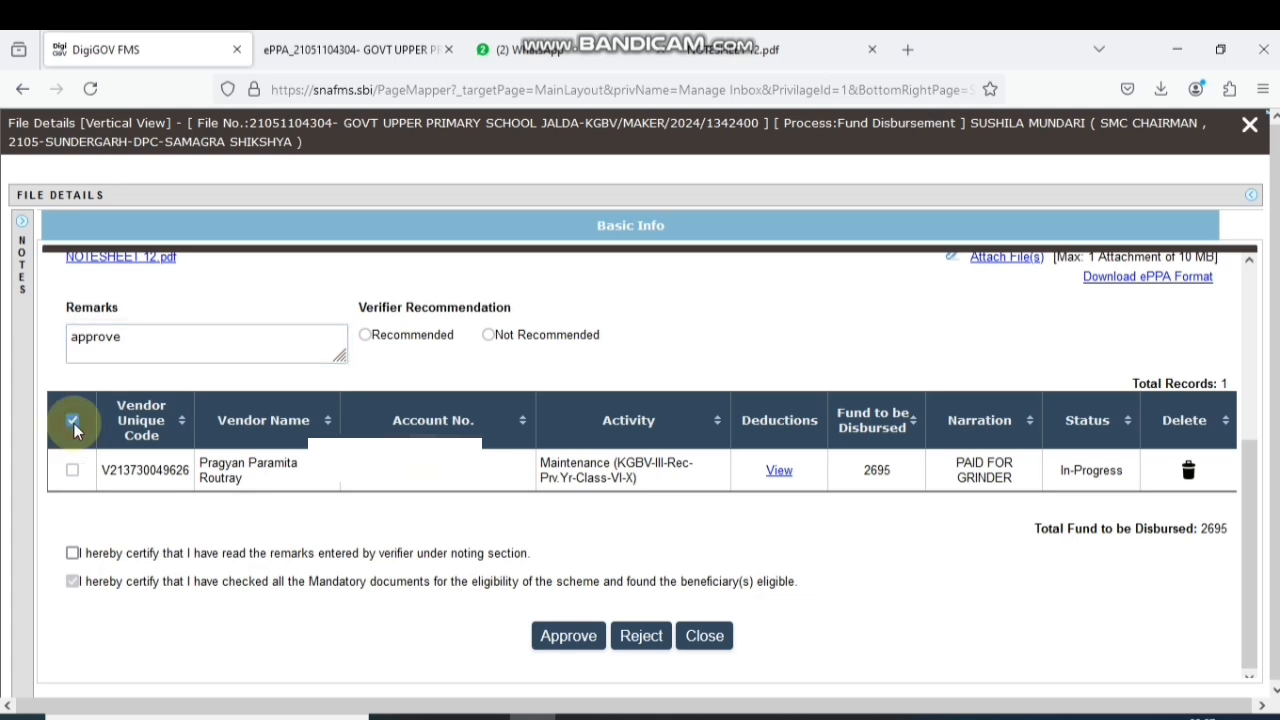
{"action": "left_click", "coordinate": [73, 553]}
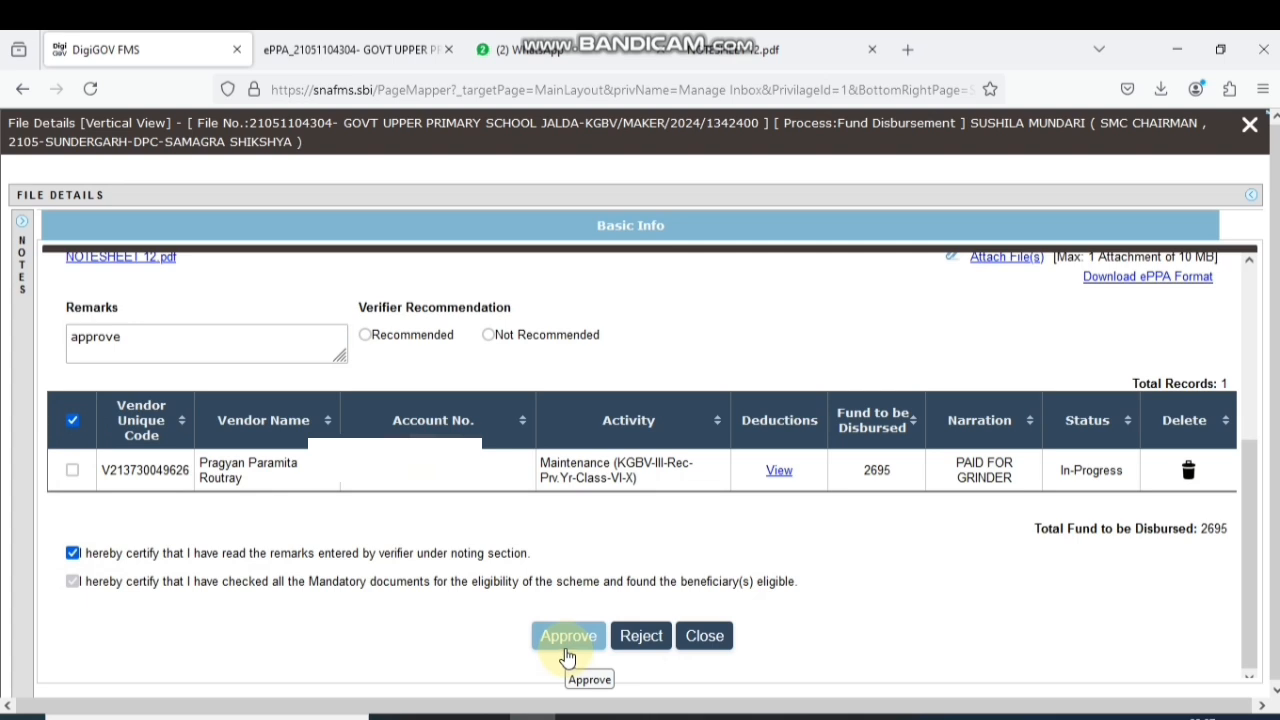
{"action": "left_click", "coordinate": [566, 645]}
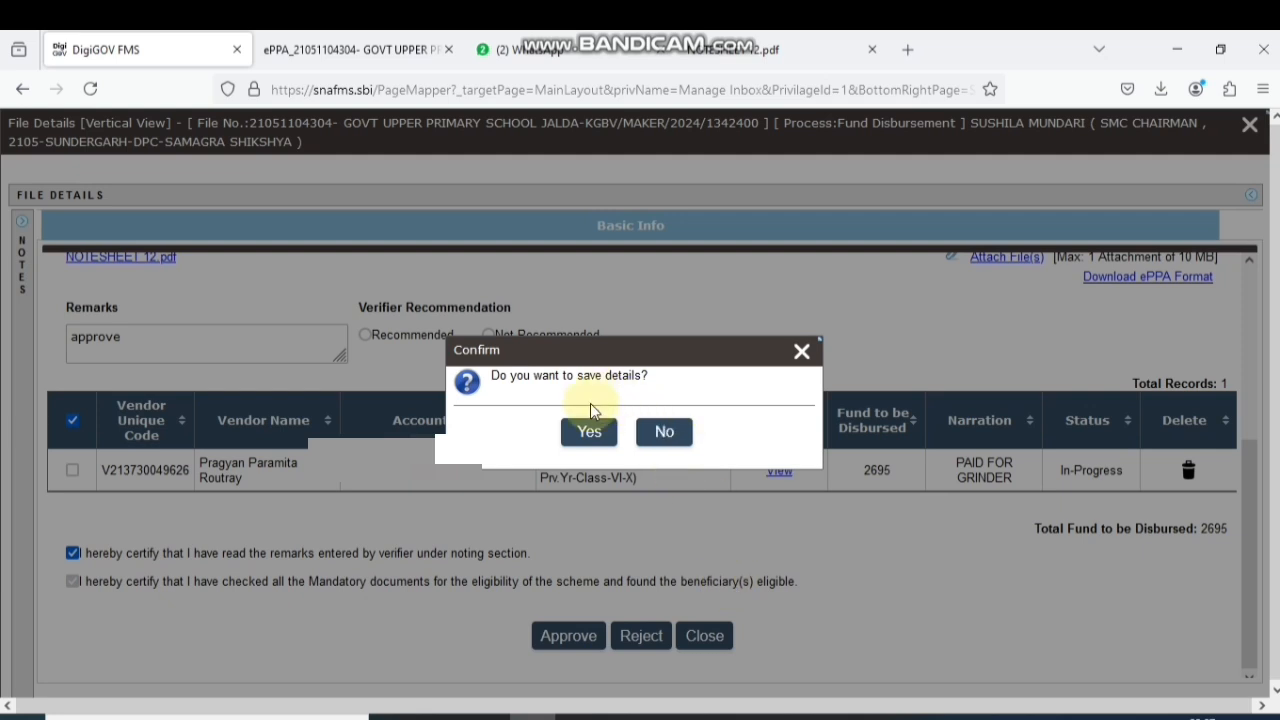
Confirm saving the approval, authorise it with the one-time password, and acknowledge the success message.
{"action": "left_click", "coordinate": [593, 443]}
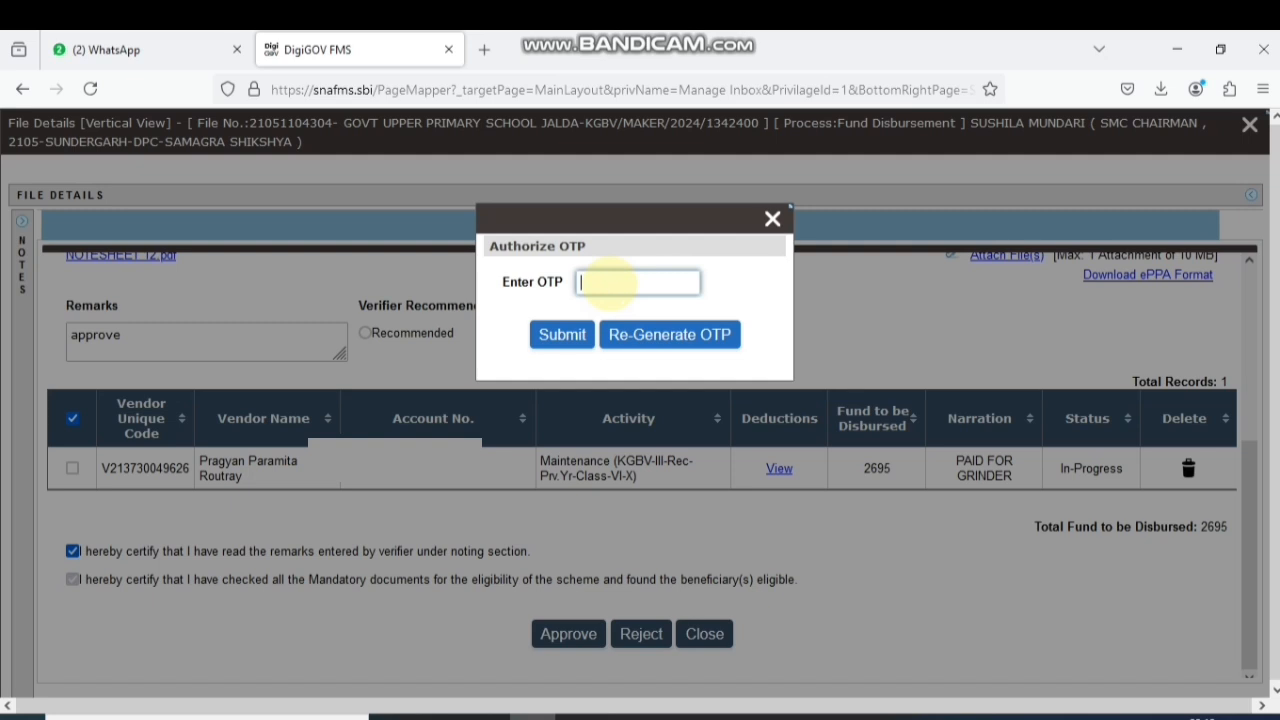
{"action": "left_click", "coordinate": [562, 340]}
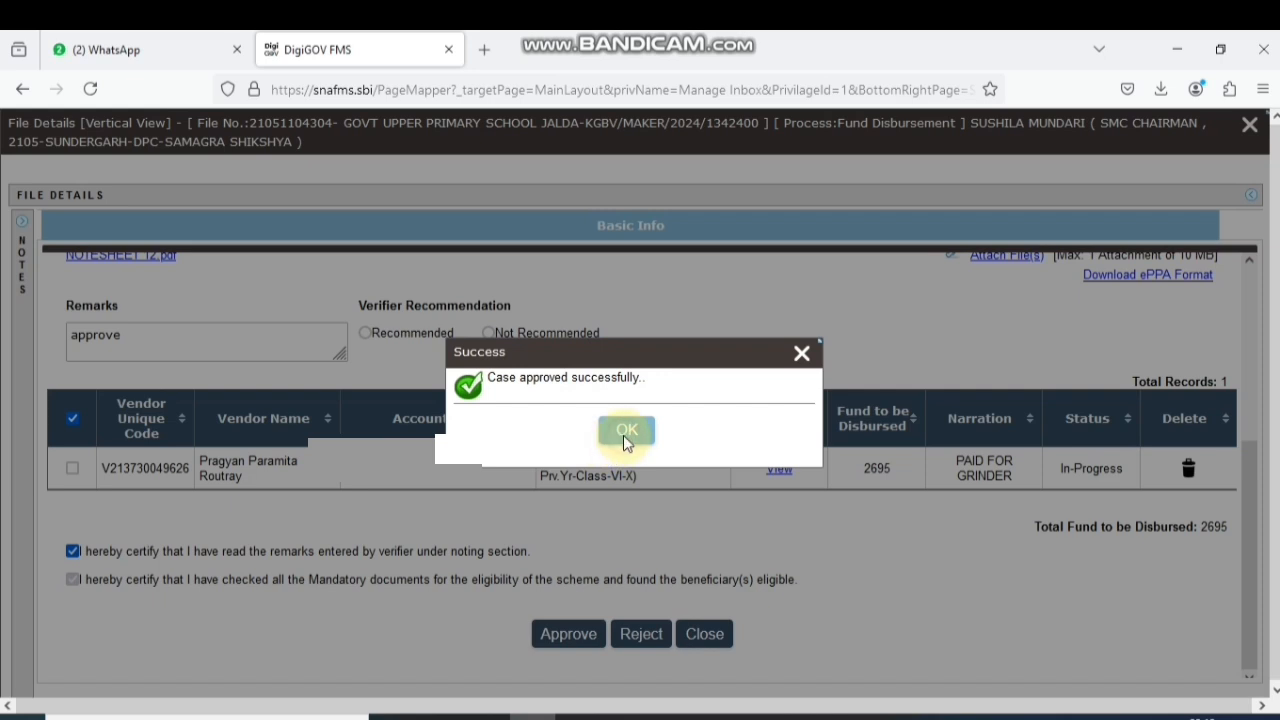
{"action": "left_click", "coordinate": [627, 432]}
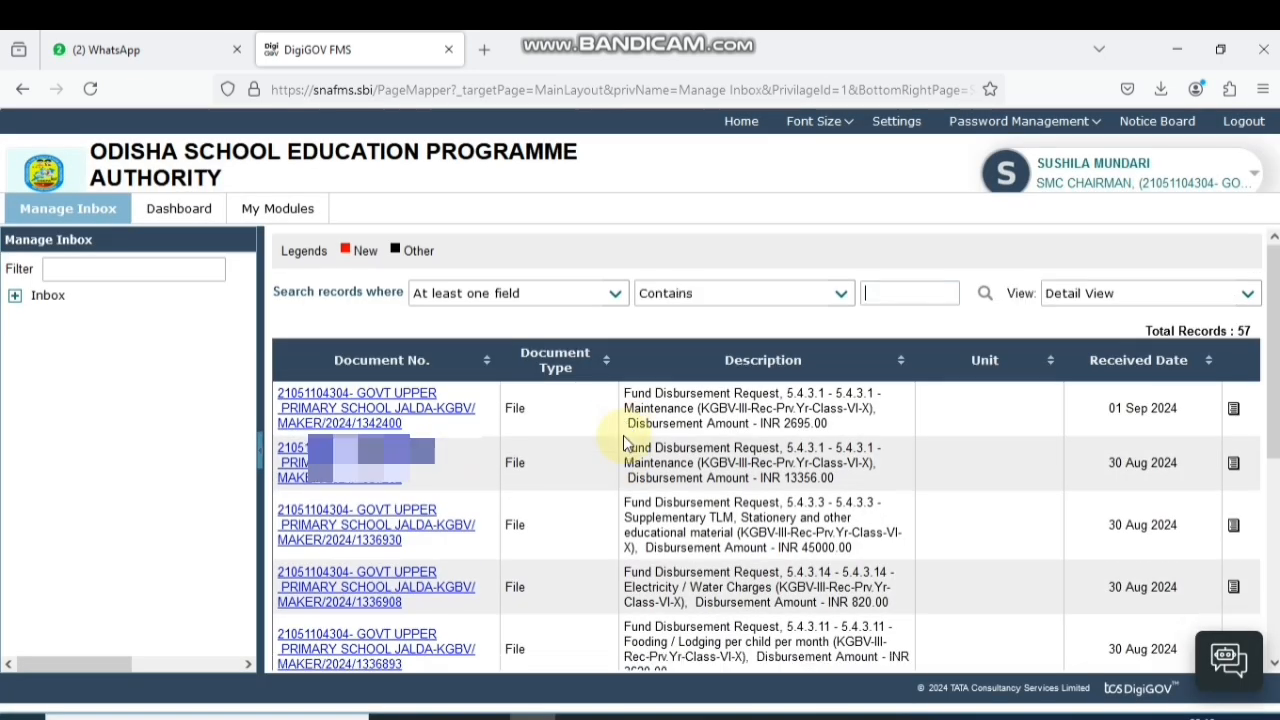